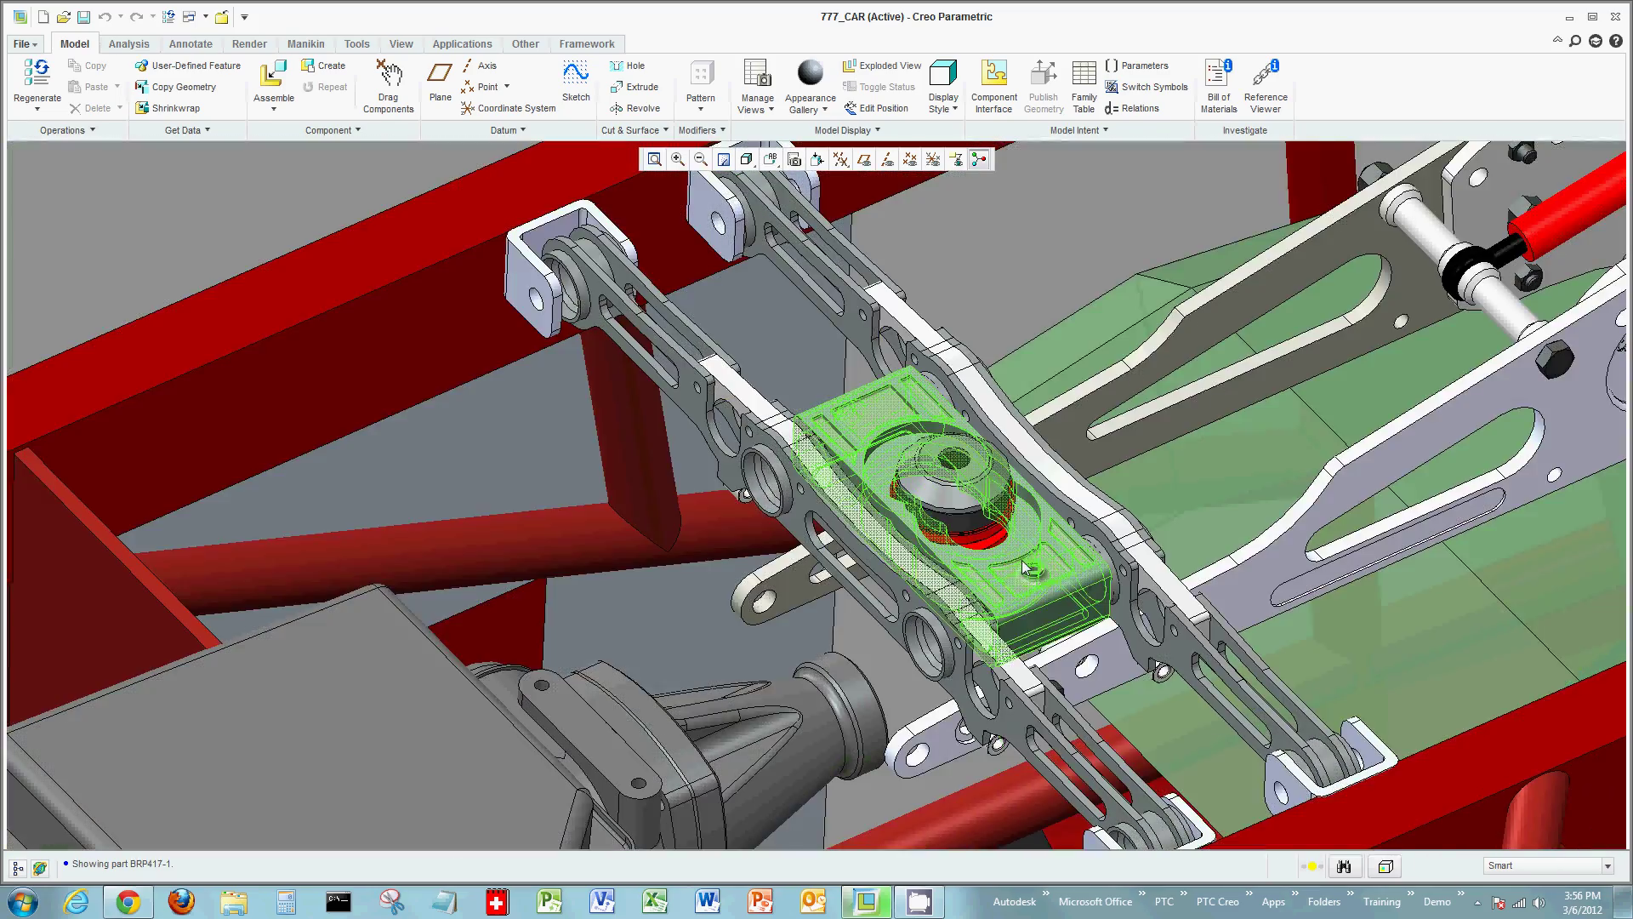
# Step: Open the block part BRP417-1 from the car assembly in its own window
pyautogui.click(1025, 569)
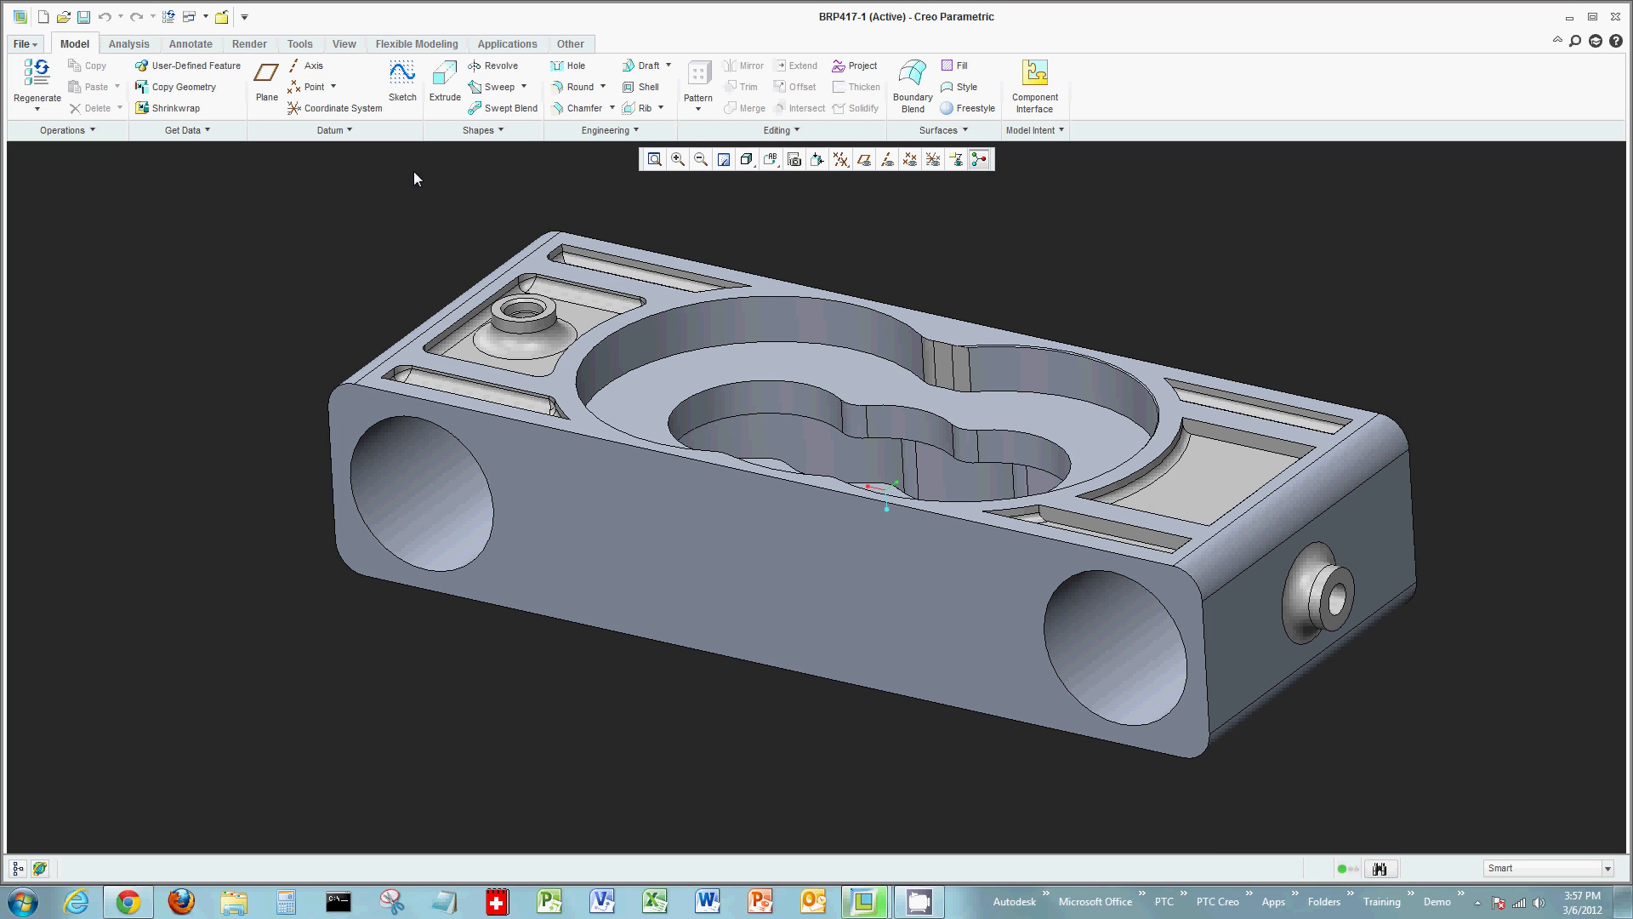
pyautogui.click(409, 96)
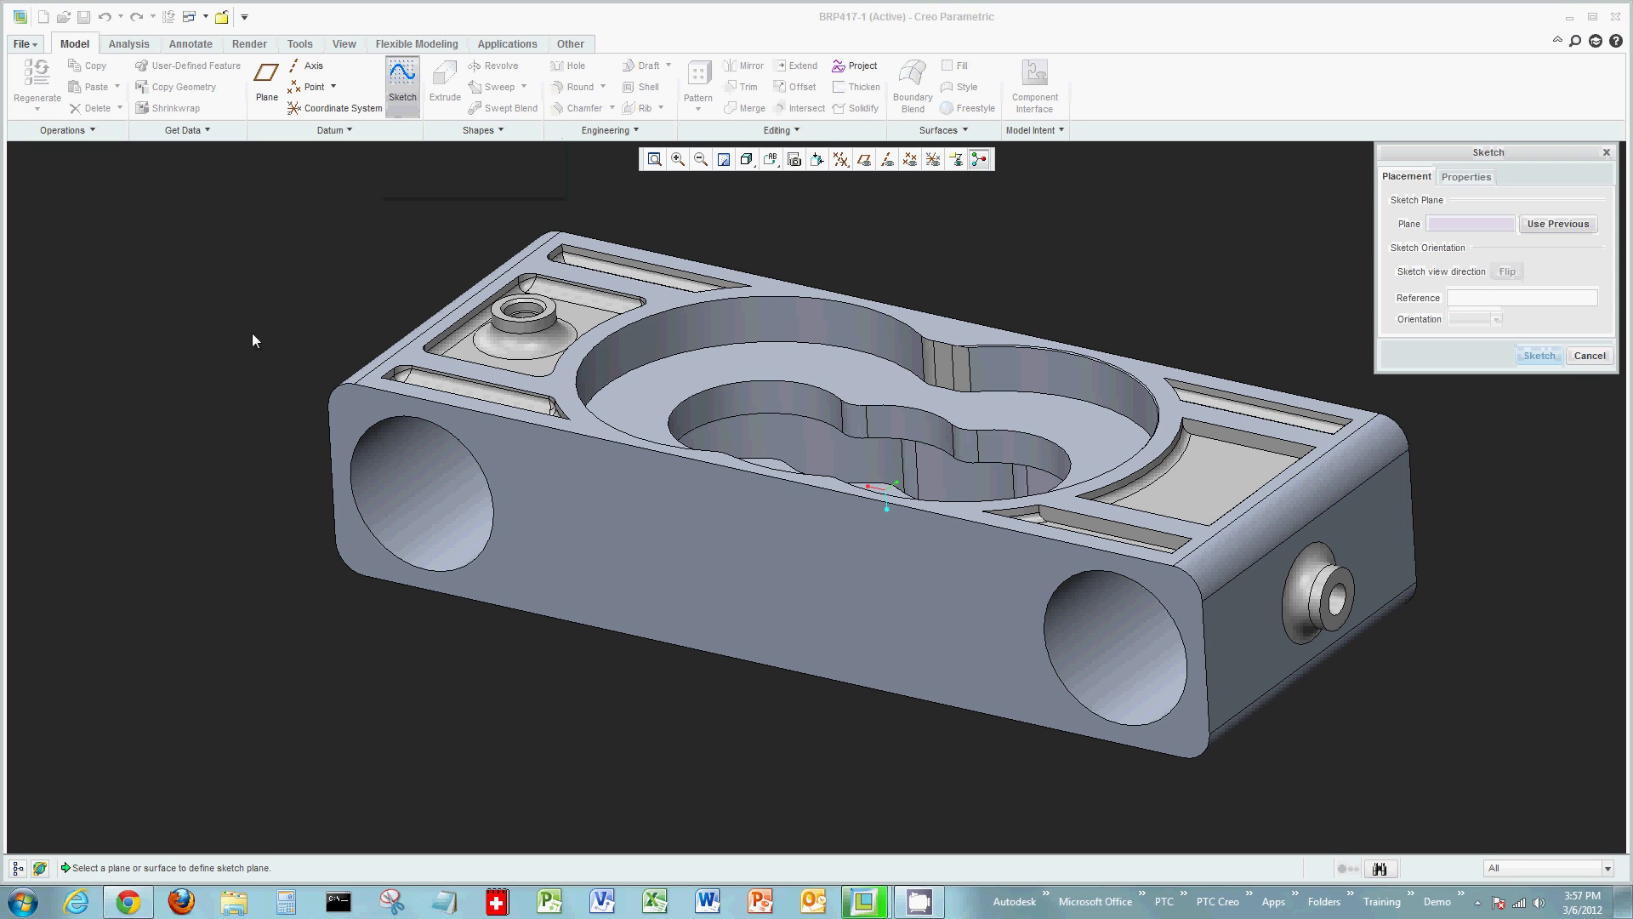
pyautogui.click(754, 620)
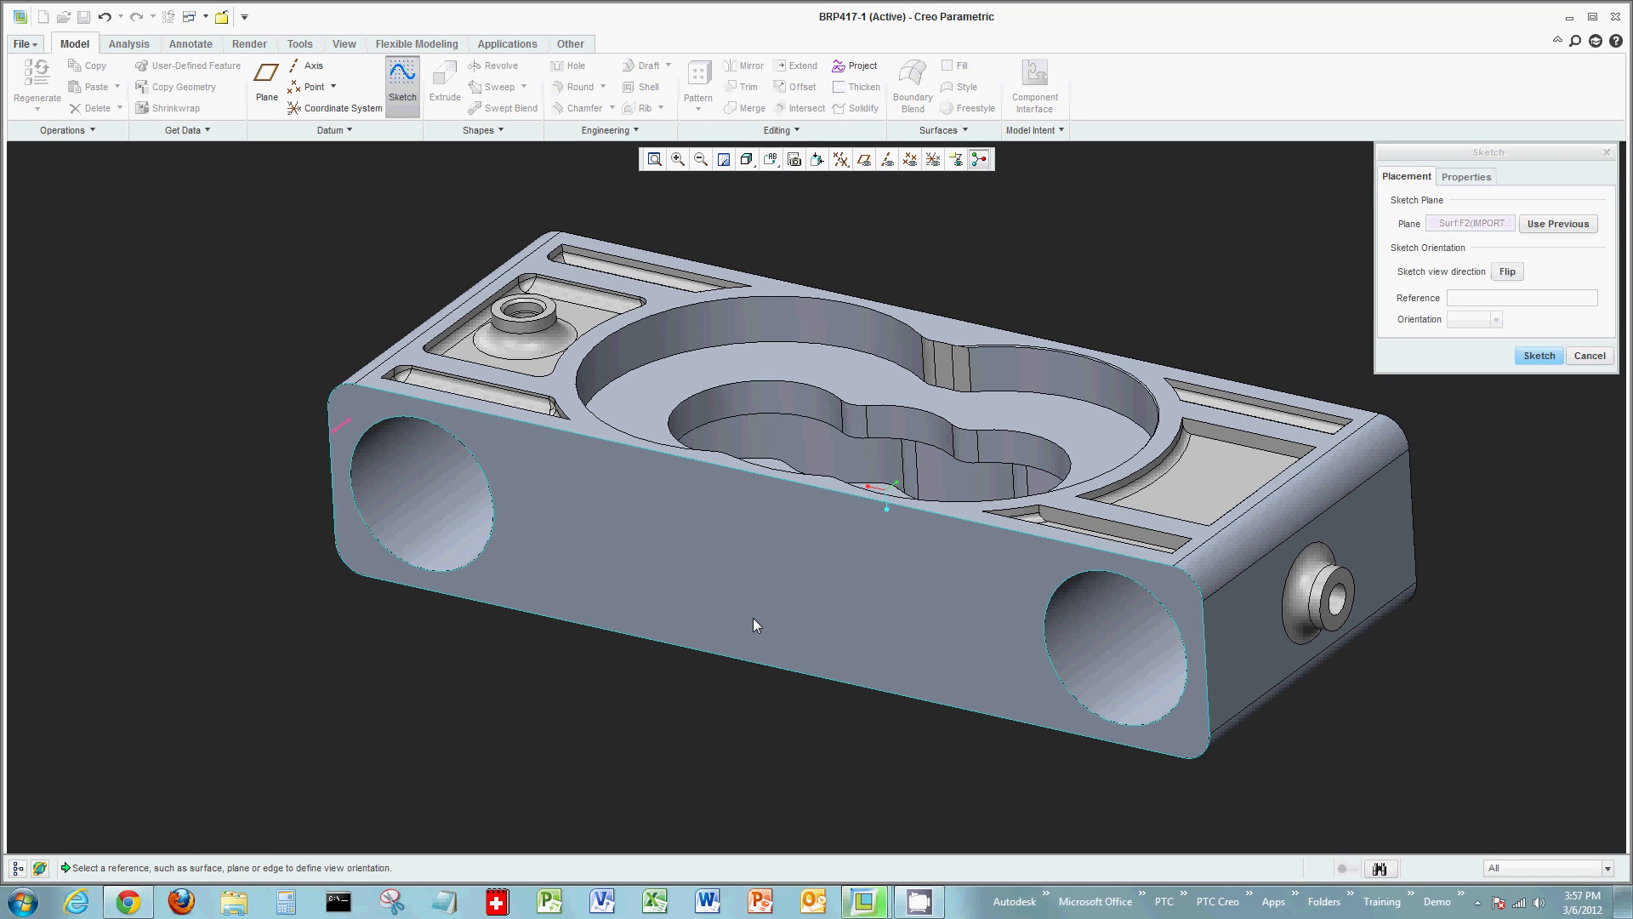
pyautogui.click(1538, 354)
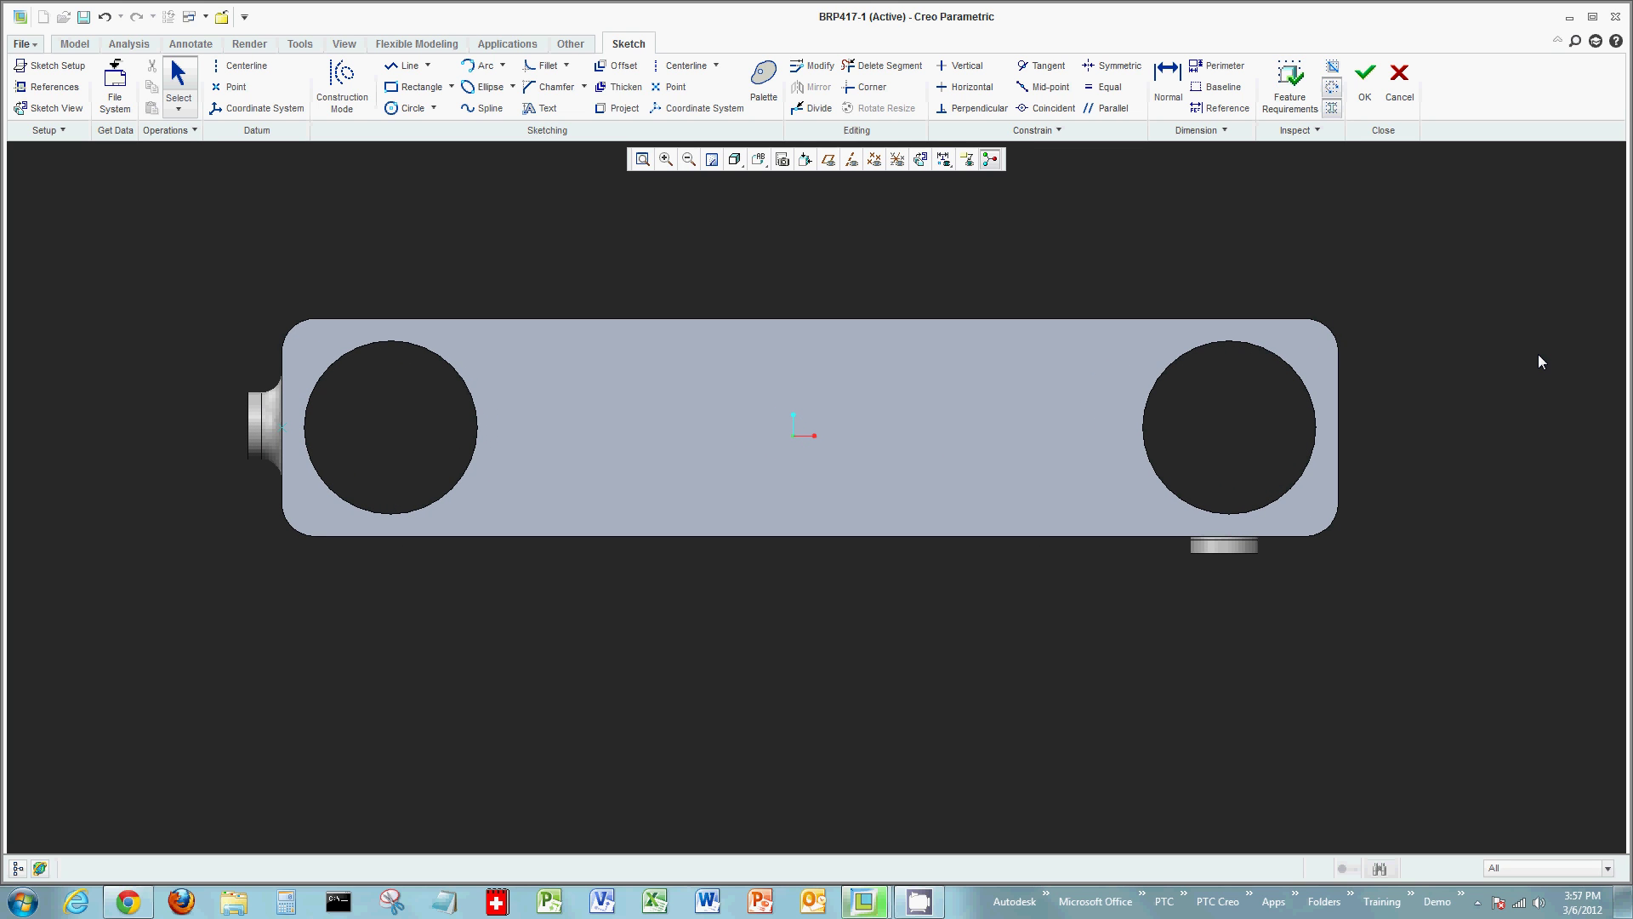
pyautogui.click(1399, 81)
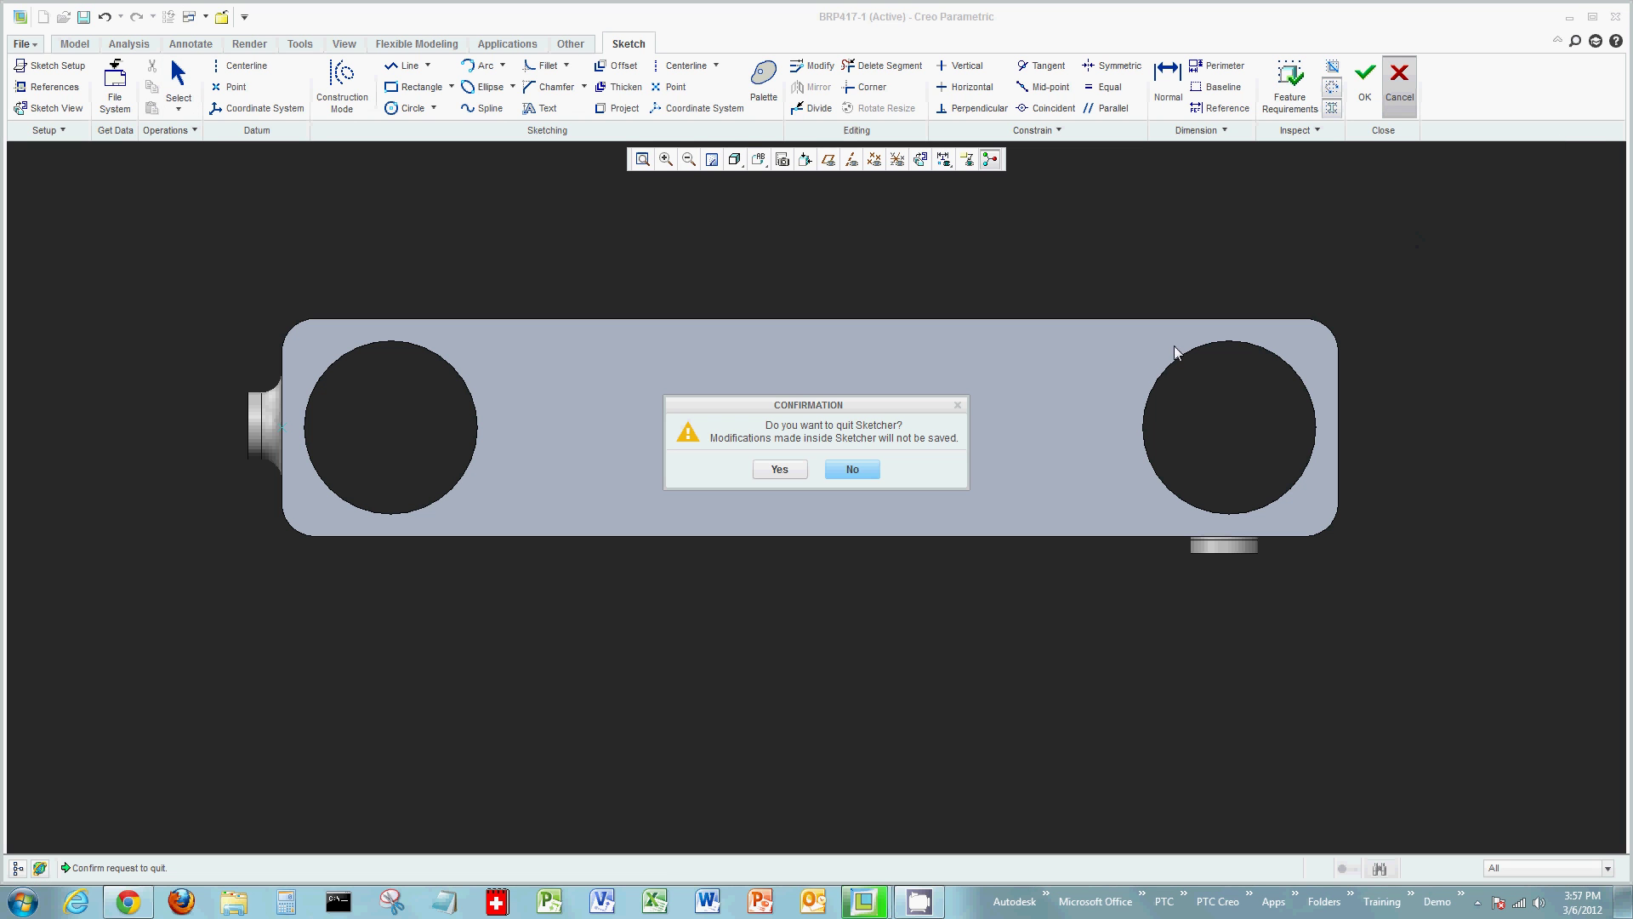
pyautogui.click(791, 470)
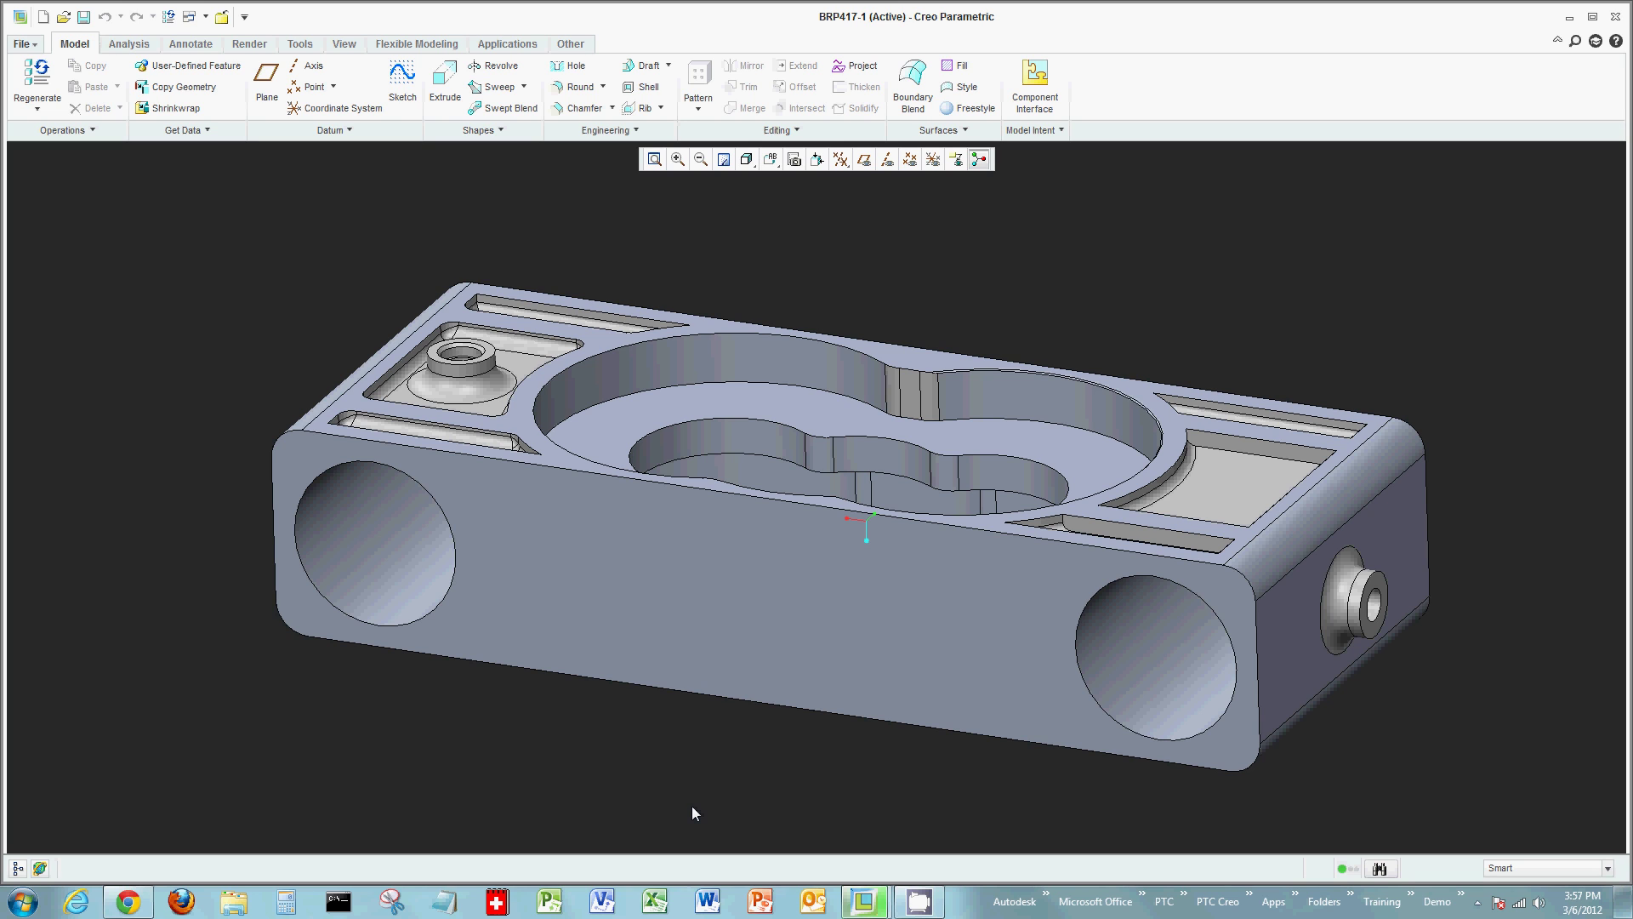
# Step: Start a sketch on the block's long side face containing the two large holes, keeping the default sketch setup
pyautogui.click(677, 650)
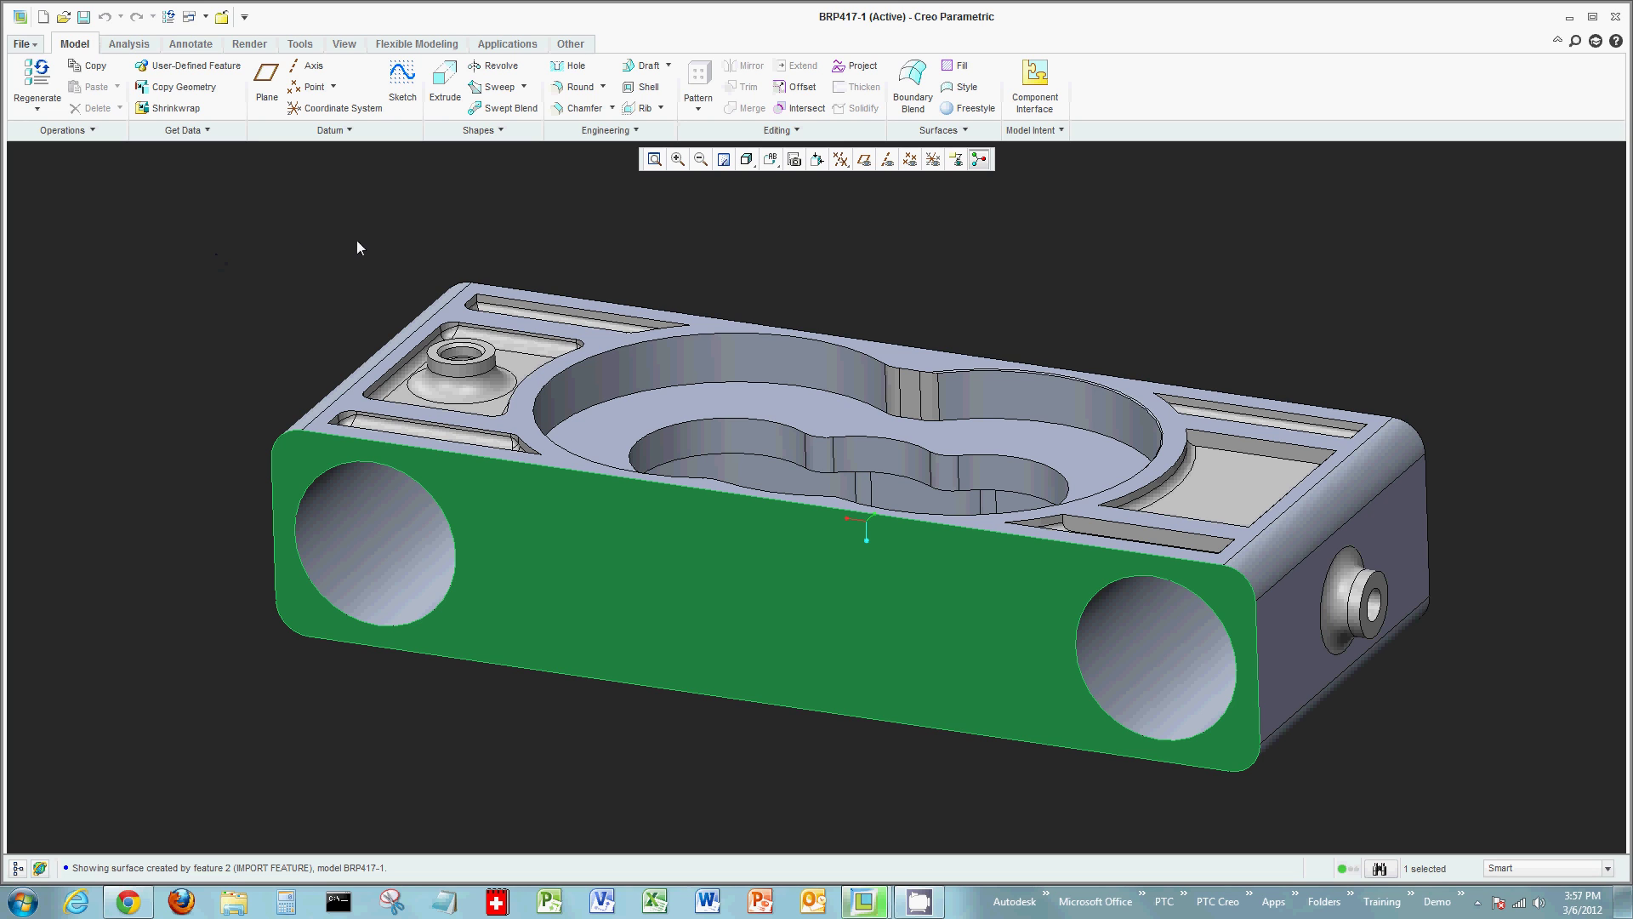
pyautogui.click(402, 83)
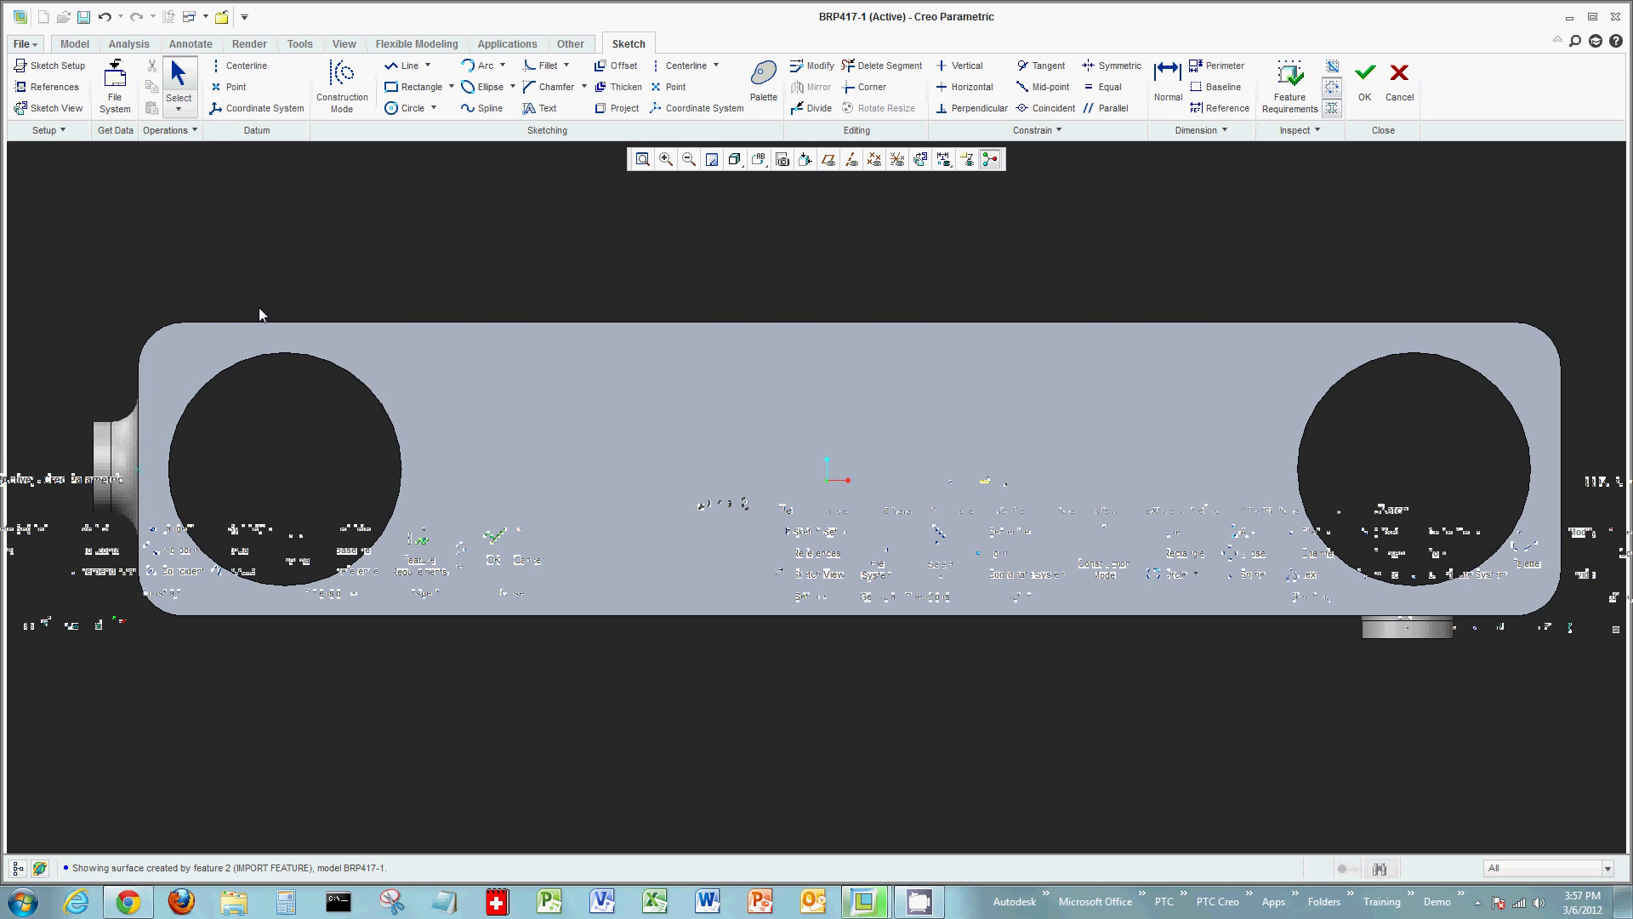
pyautogui.click(53, 66)
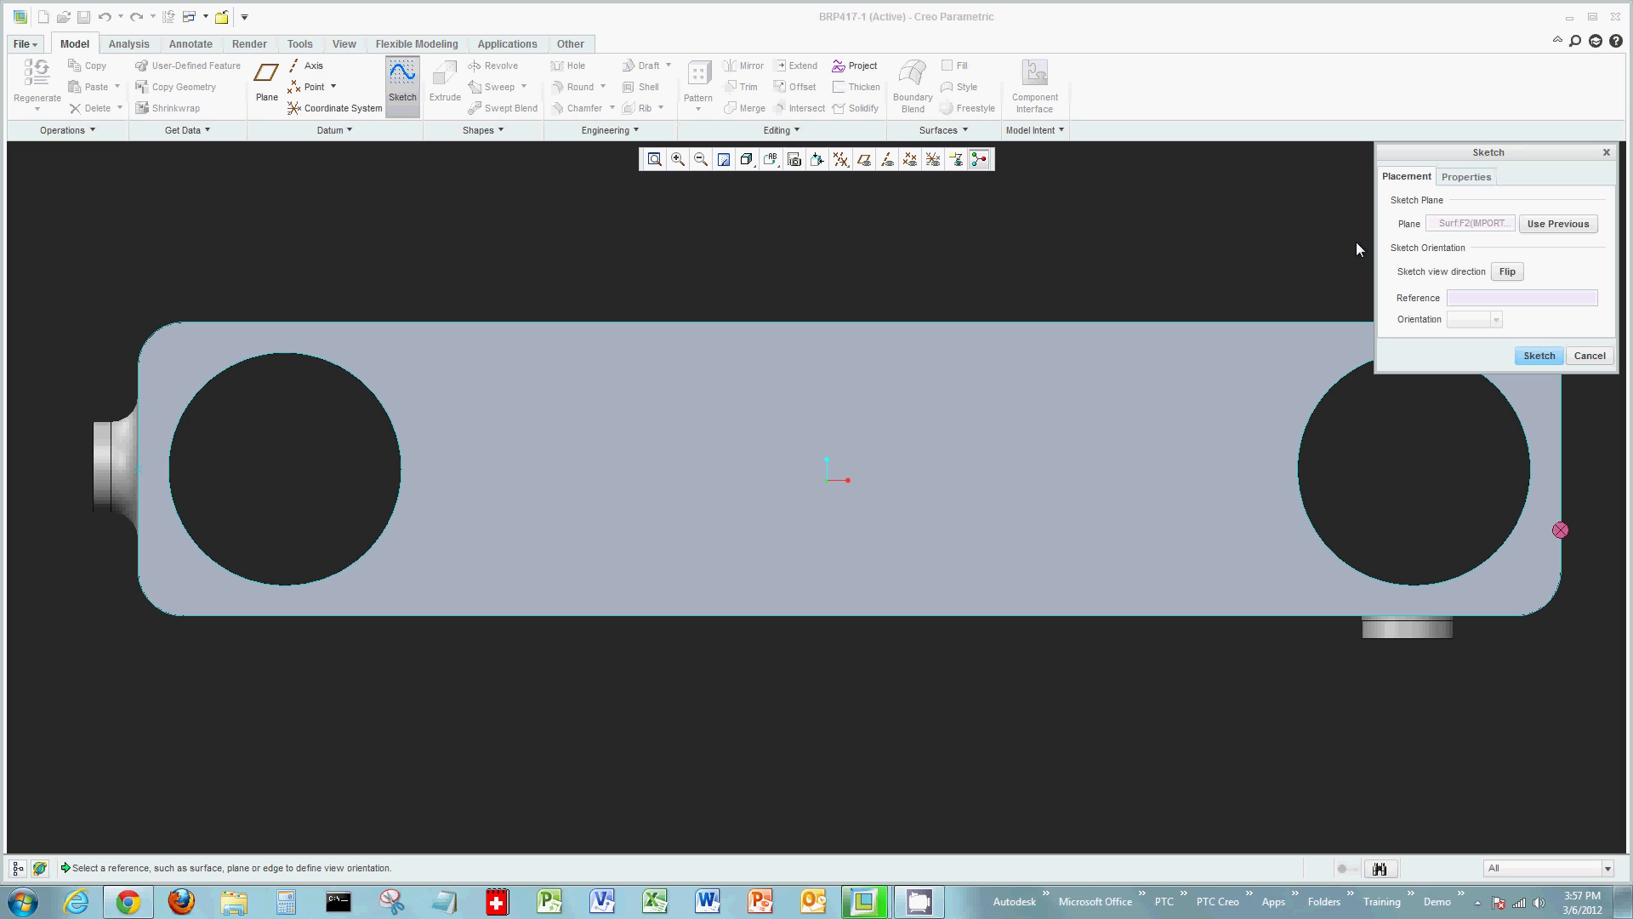
pyautogui.click(1590, 356)
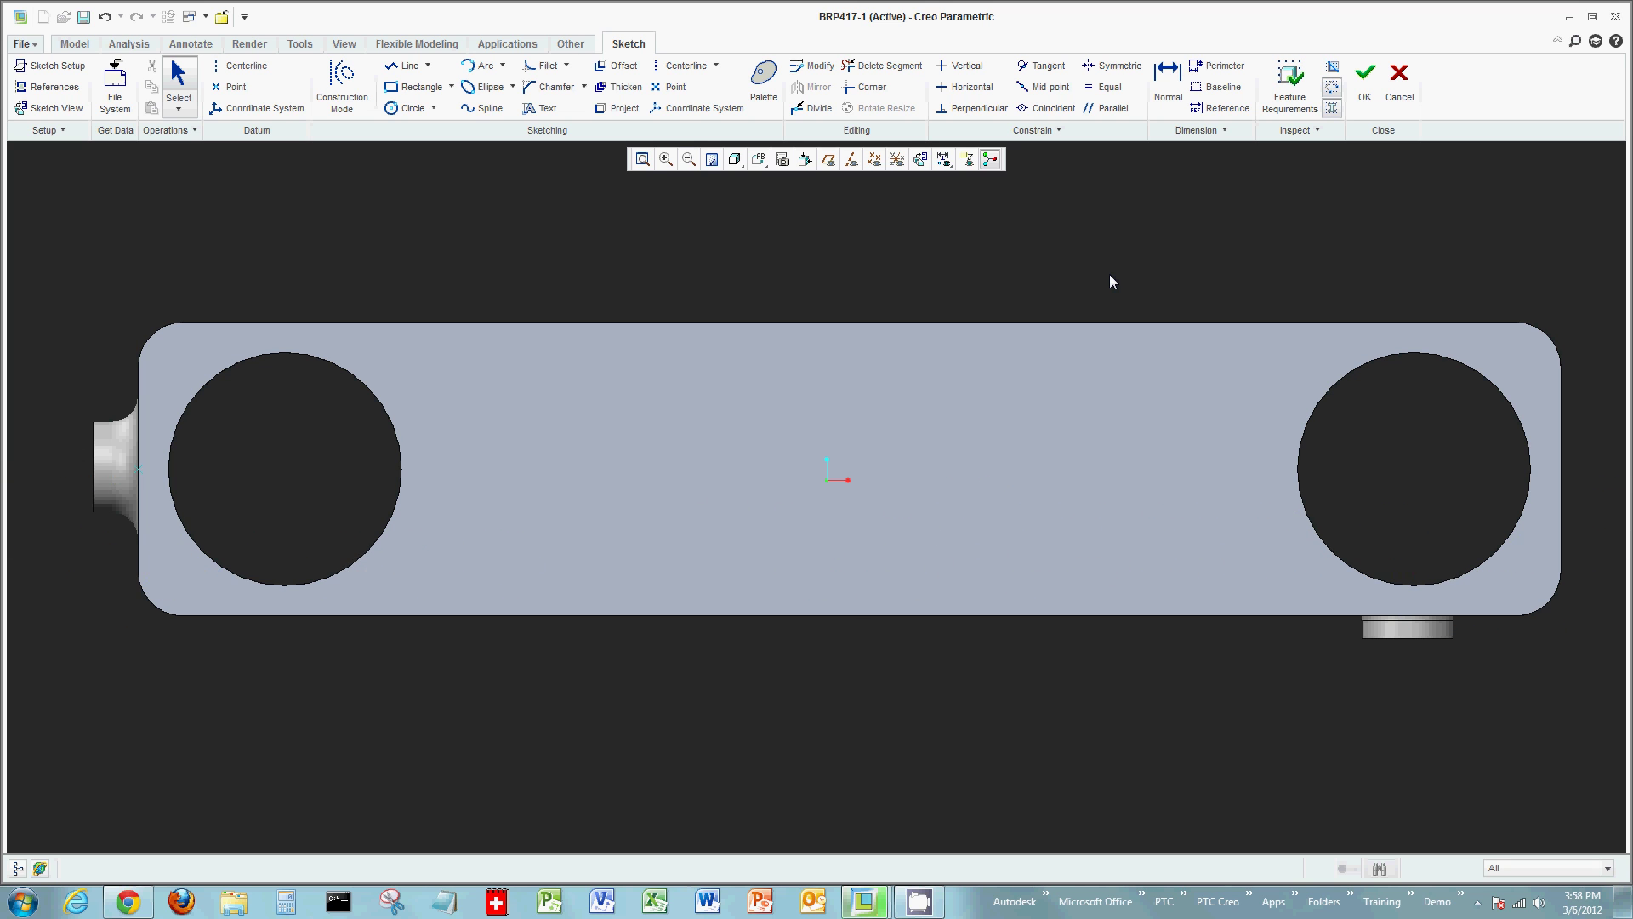
# Step: Add the block's upper and lower edges and datum plane DTM1 as sketch references, showing datum planes only for the selection
pyautogui.rightClick(1109, 274)
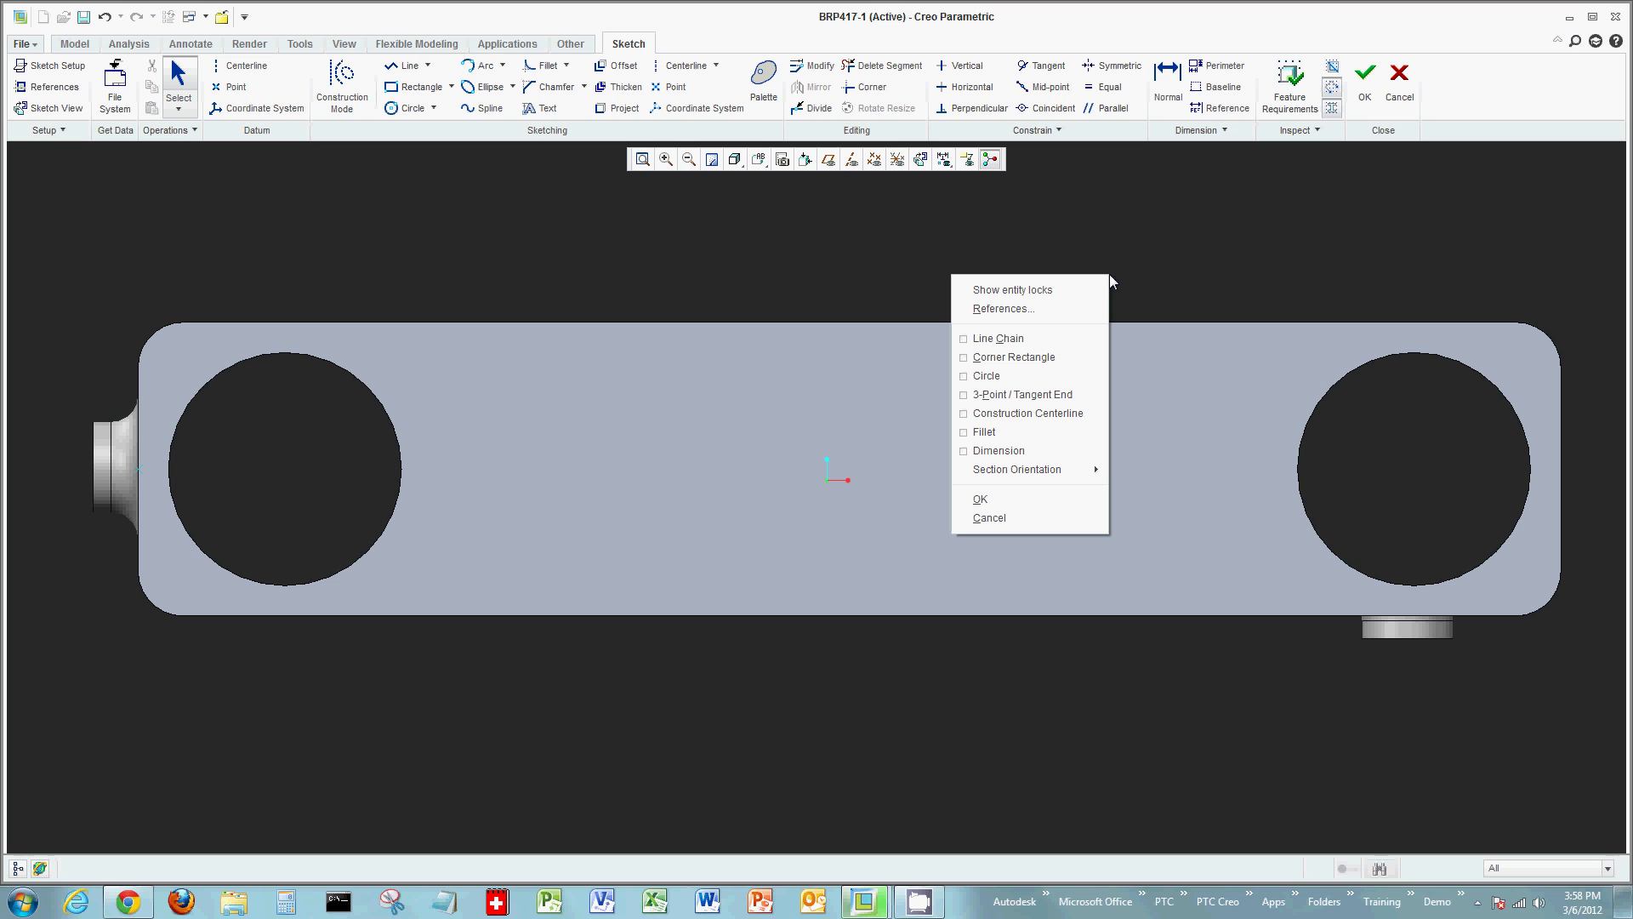
pyautogui.click(1038, 309)
pyautogui.click(902, 323)
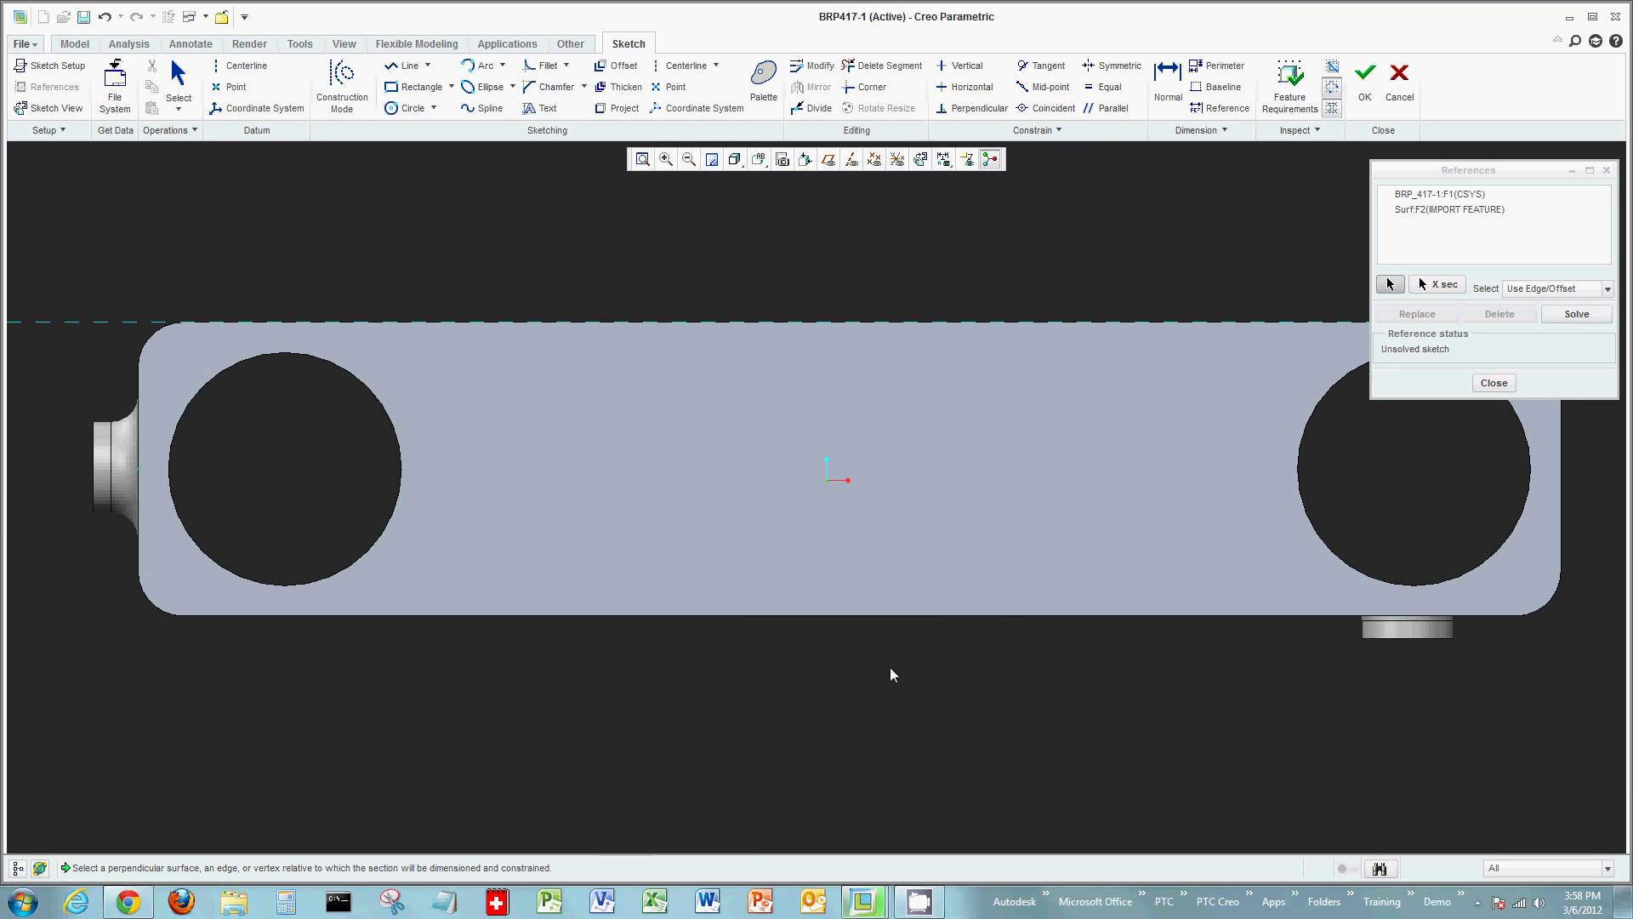
pyautogui.click(871, 620)
pyautogui.click(828, 159)
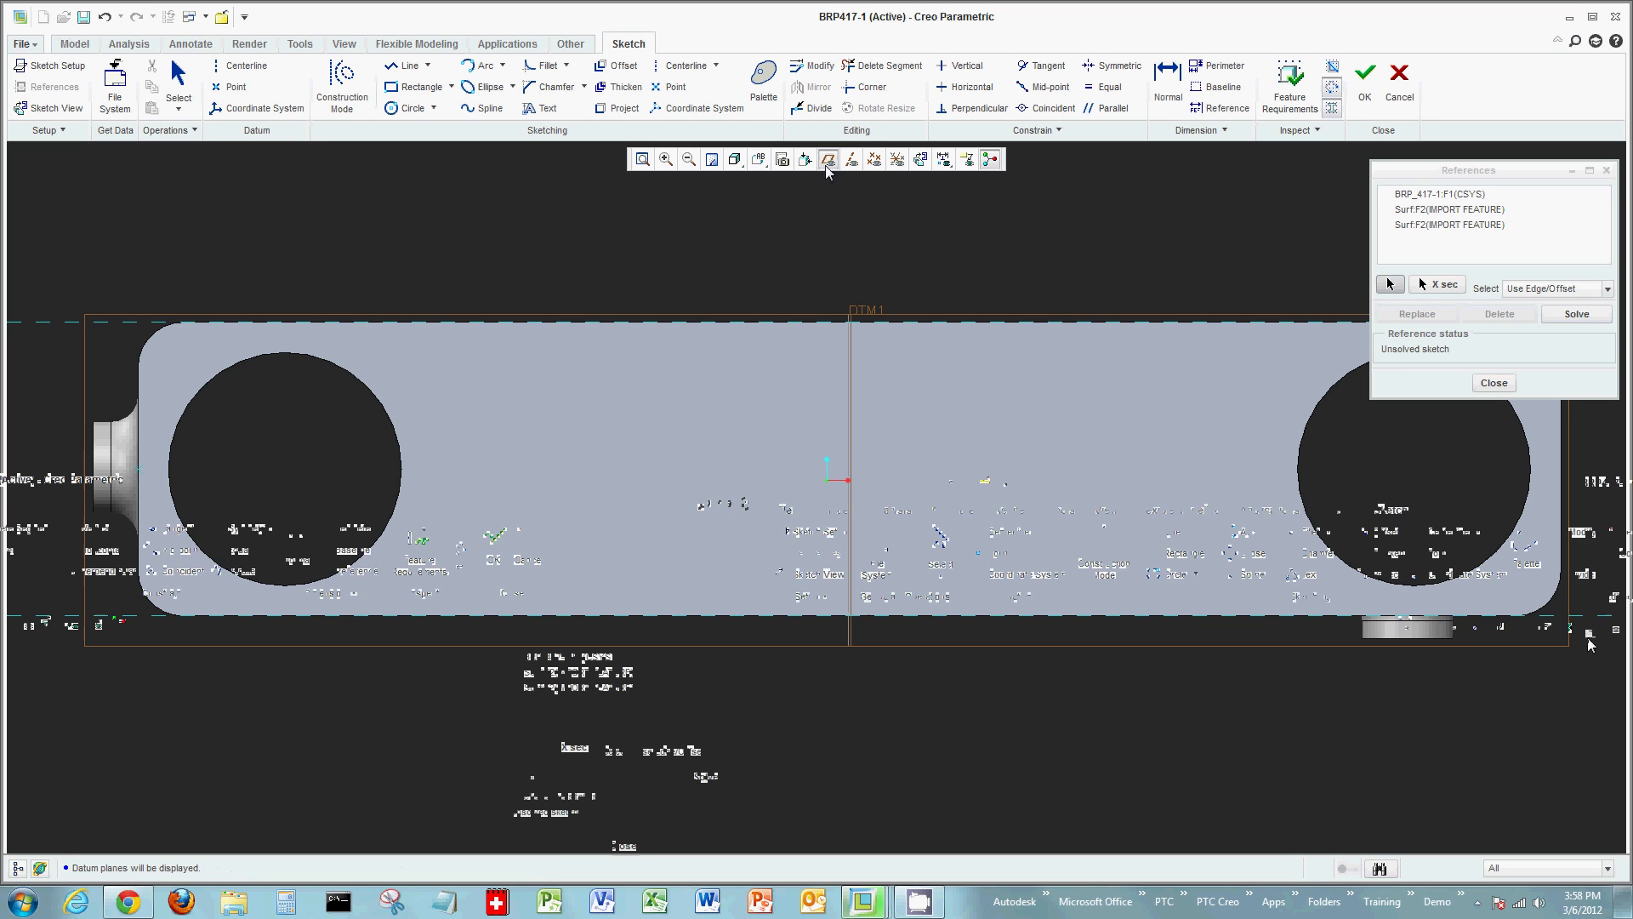
pyautogui.click(847, 330)
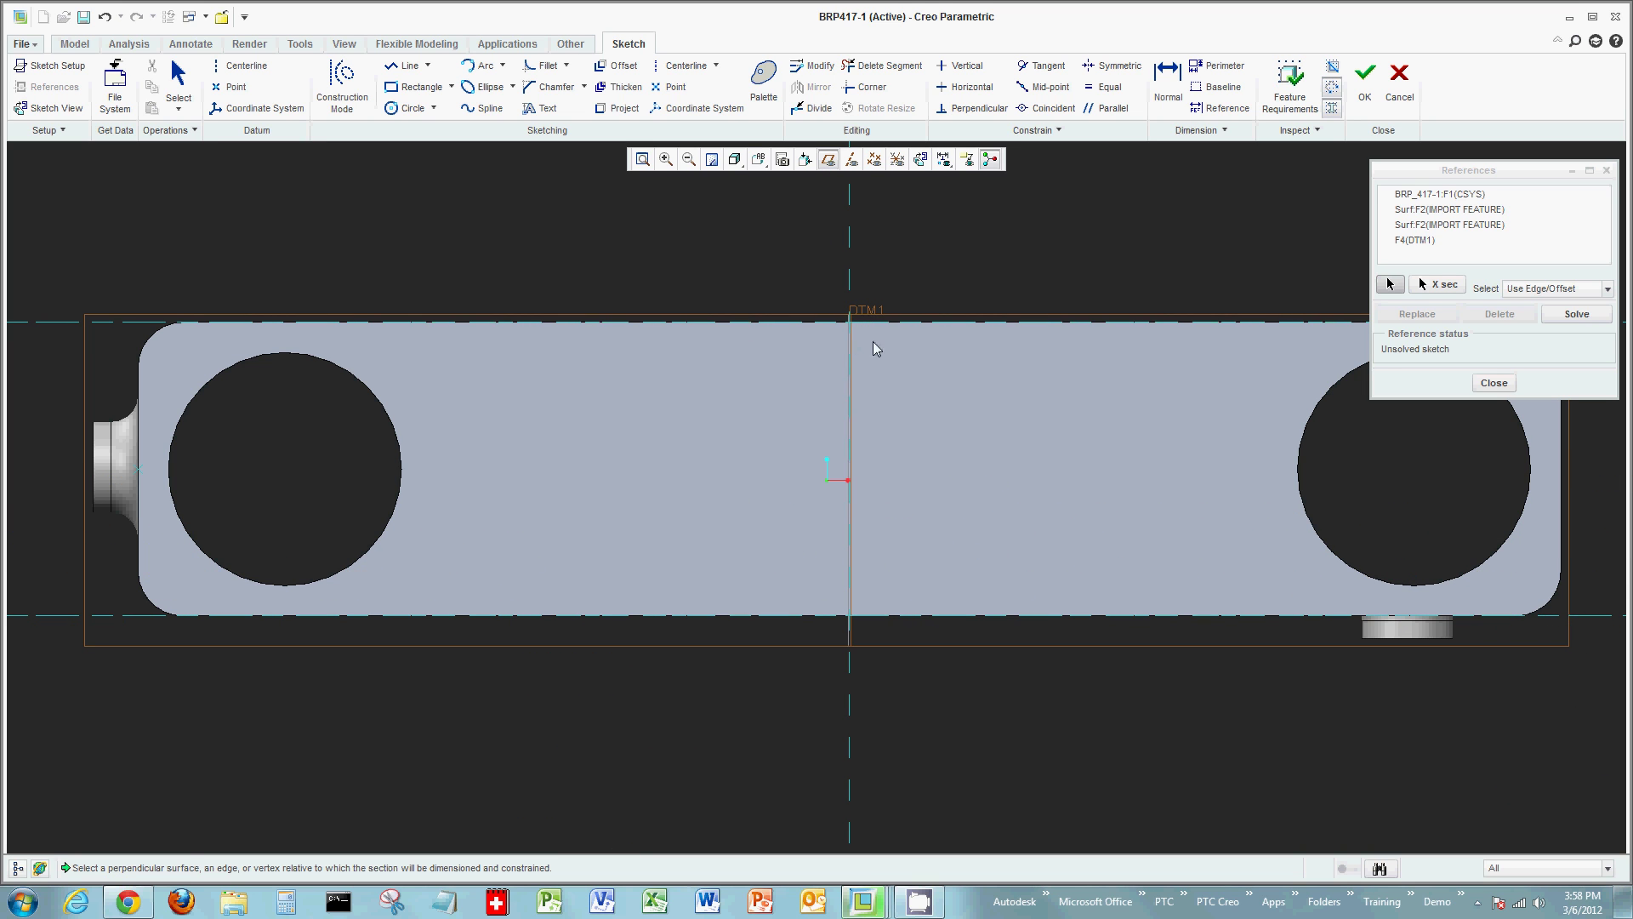
pyautogui.click(1493, 383)
pyautogui.click(827, 159)
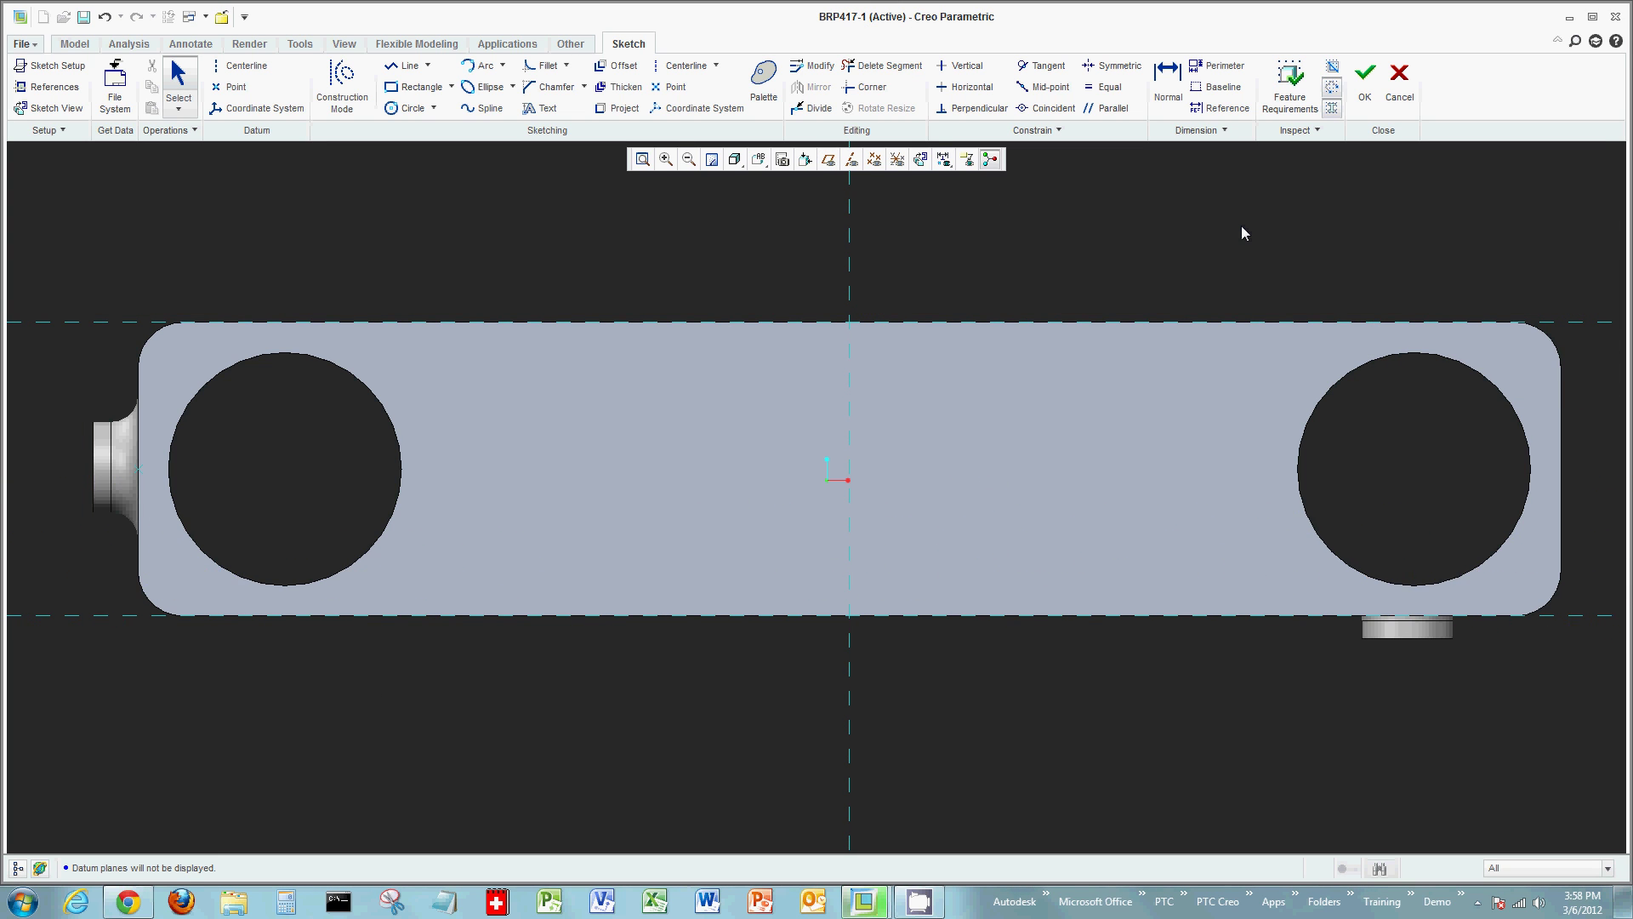
# Step: Add the block's two end edges as sketch references and set the display style to No Hidden
pyautogui.rightClick(1121, 270)
pyautogui.click(1087, 305)
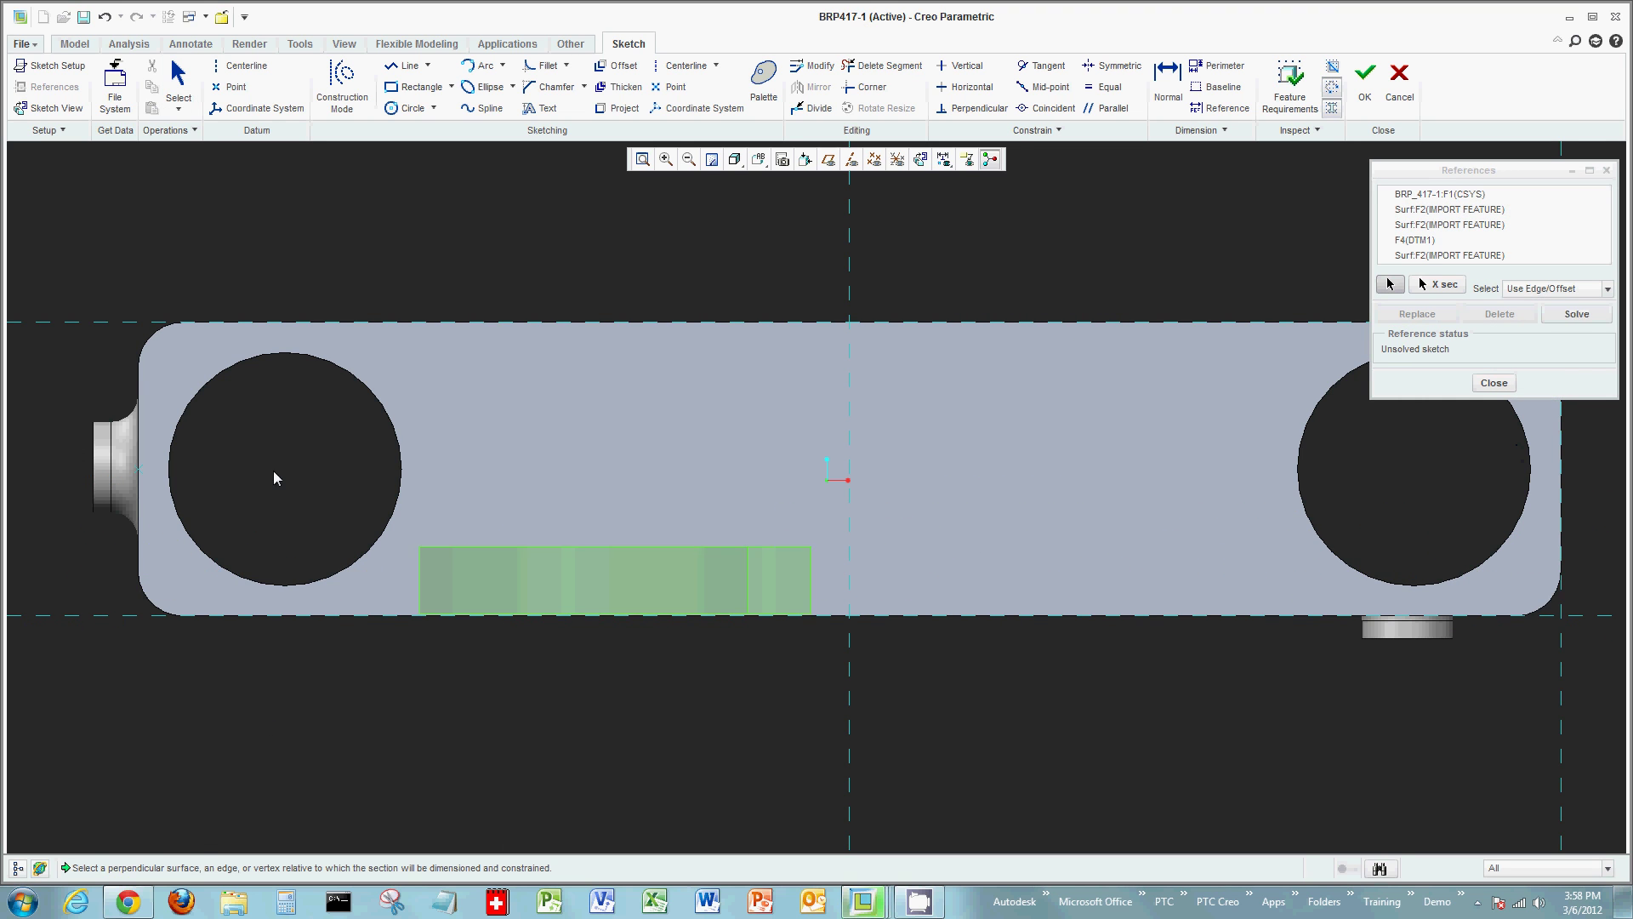
pyautogui.click(141, 426)
pyautogui.click(140, 391)
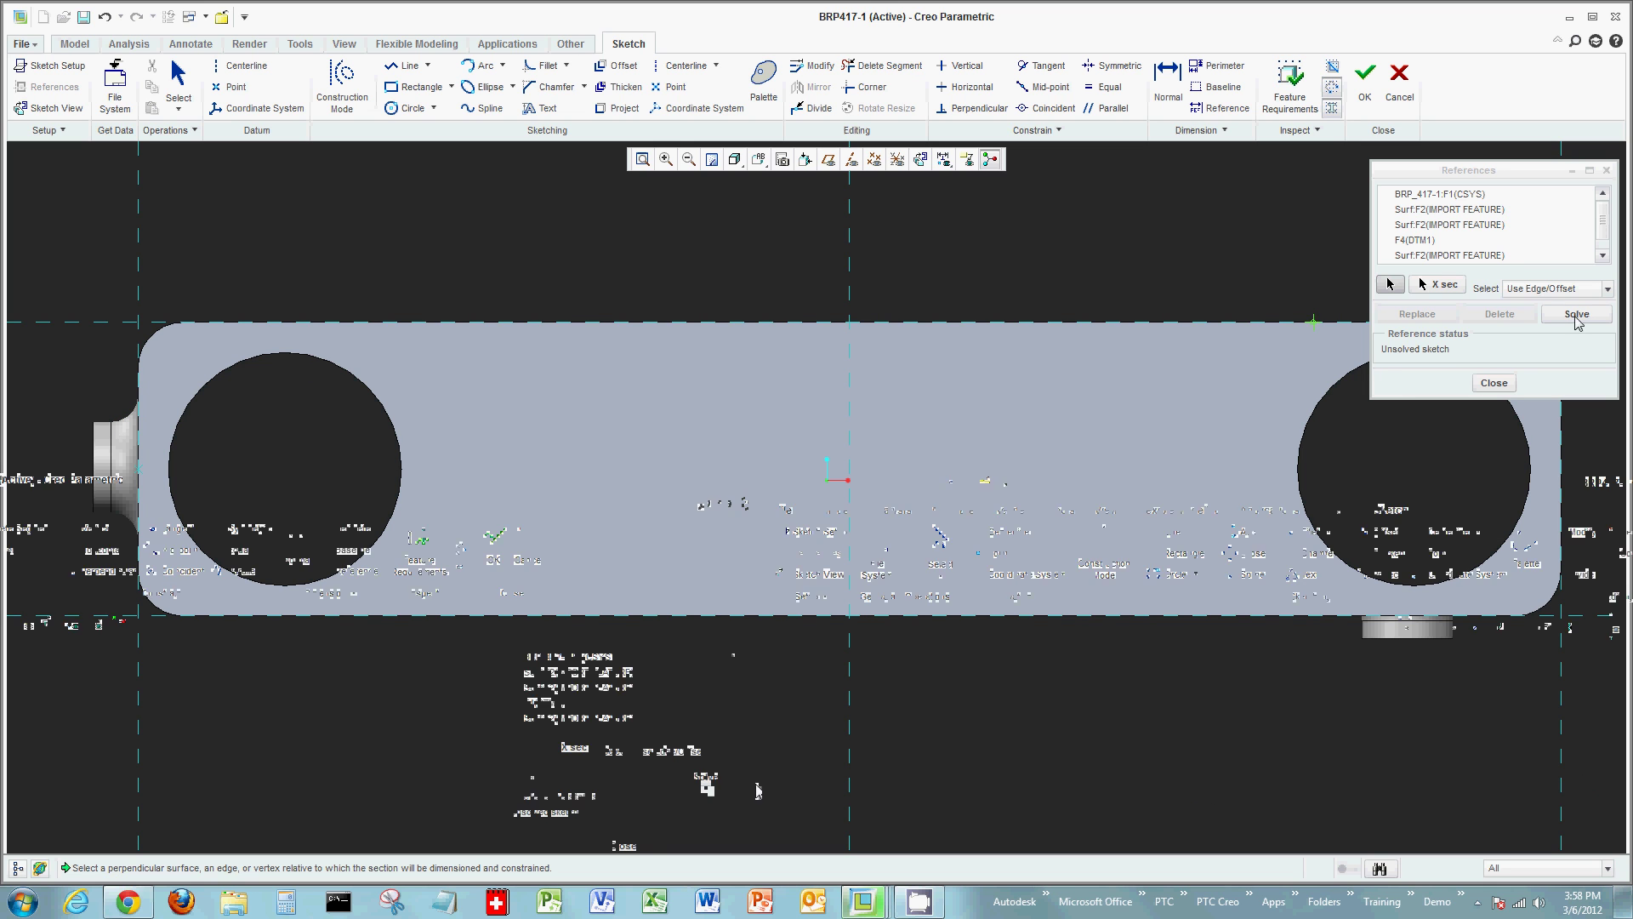
pyautogui.click(1507, 381)
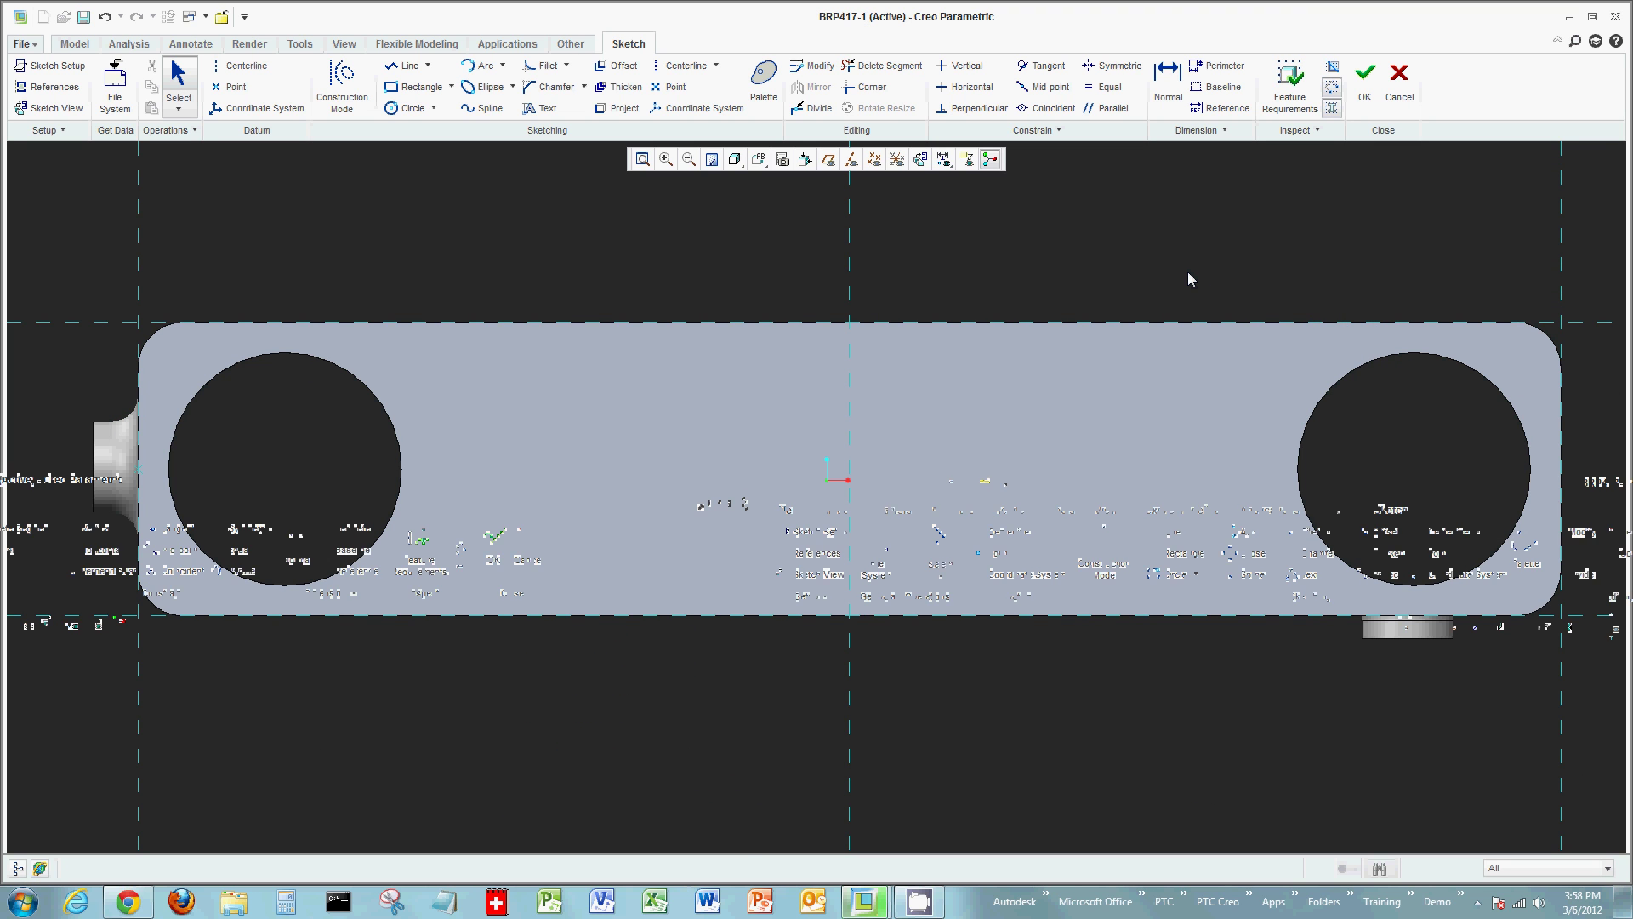
pyautogui.click(735, 160)
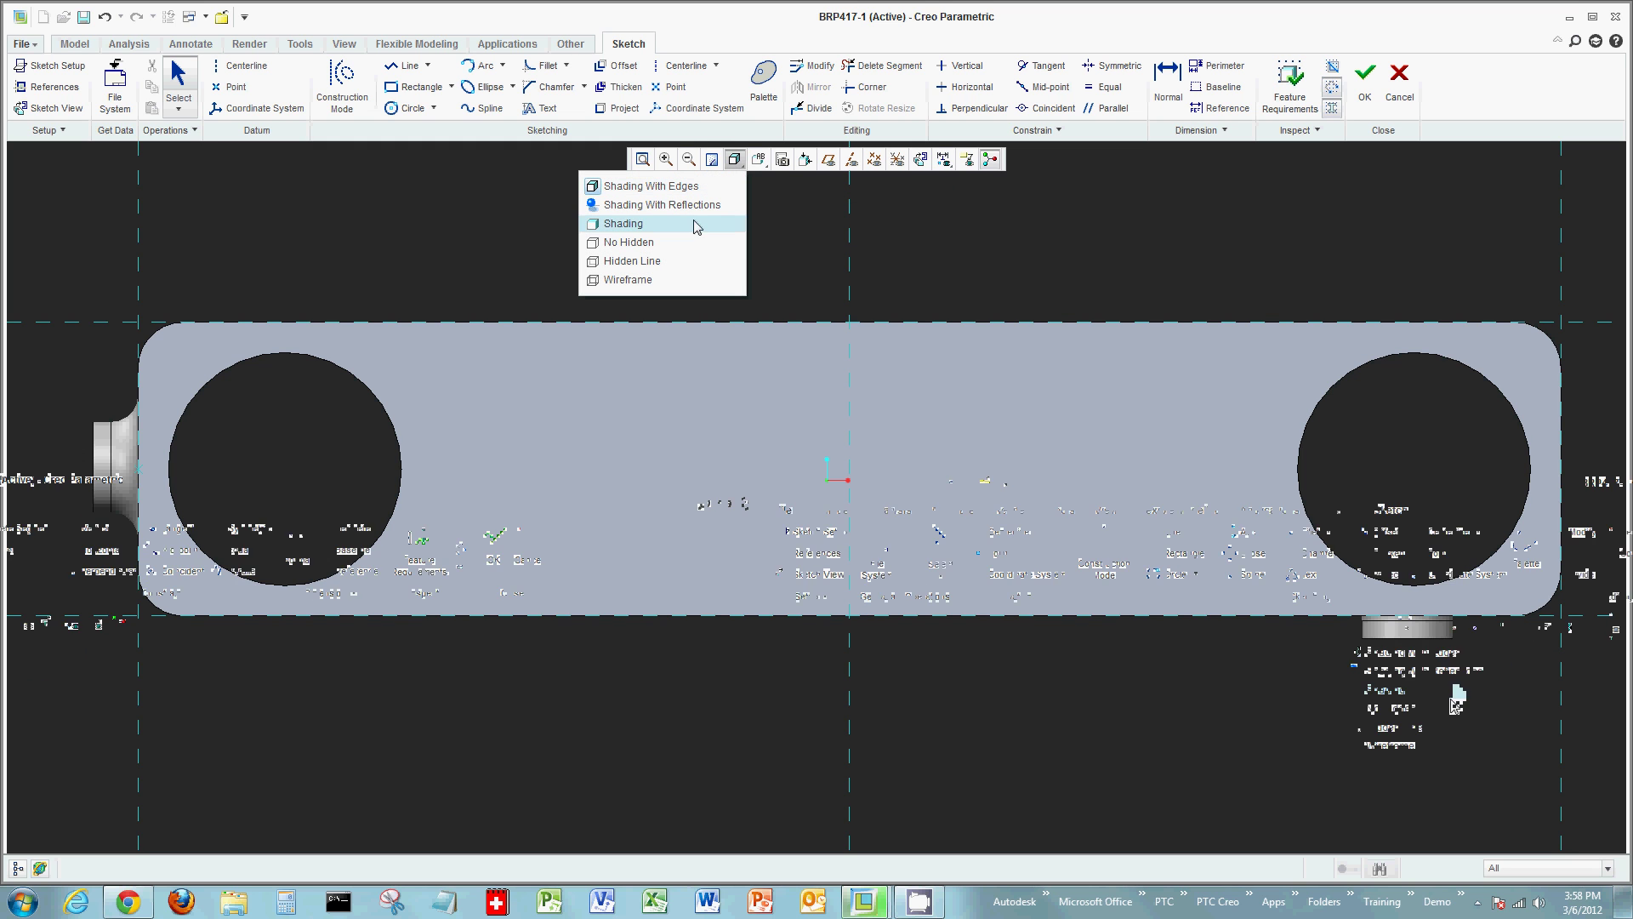
pyautogui.click(686, 245)
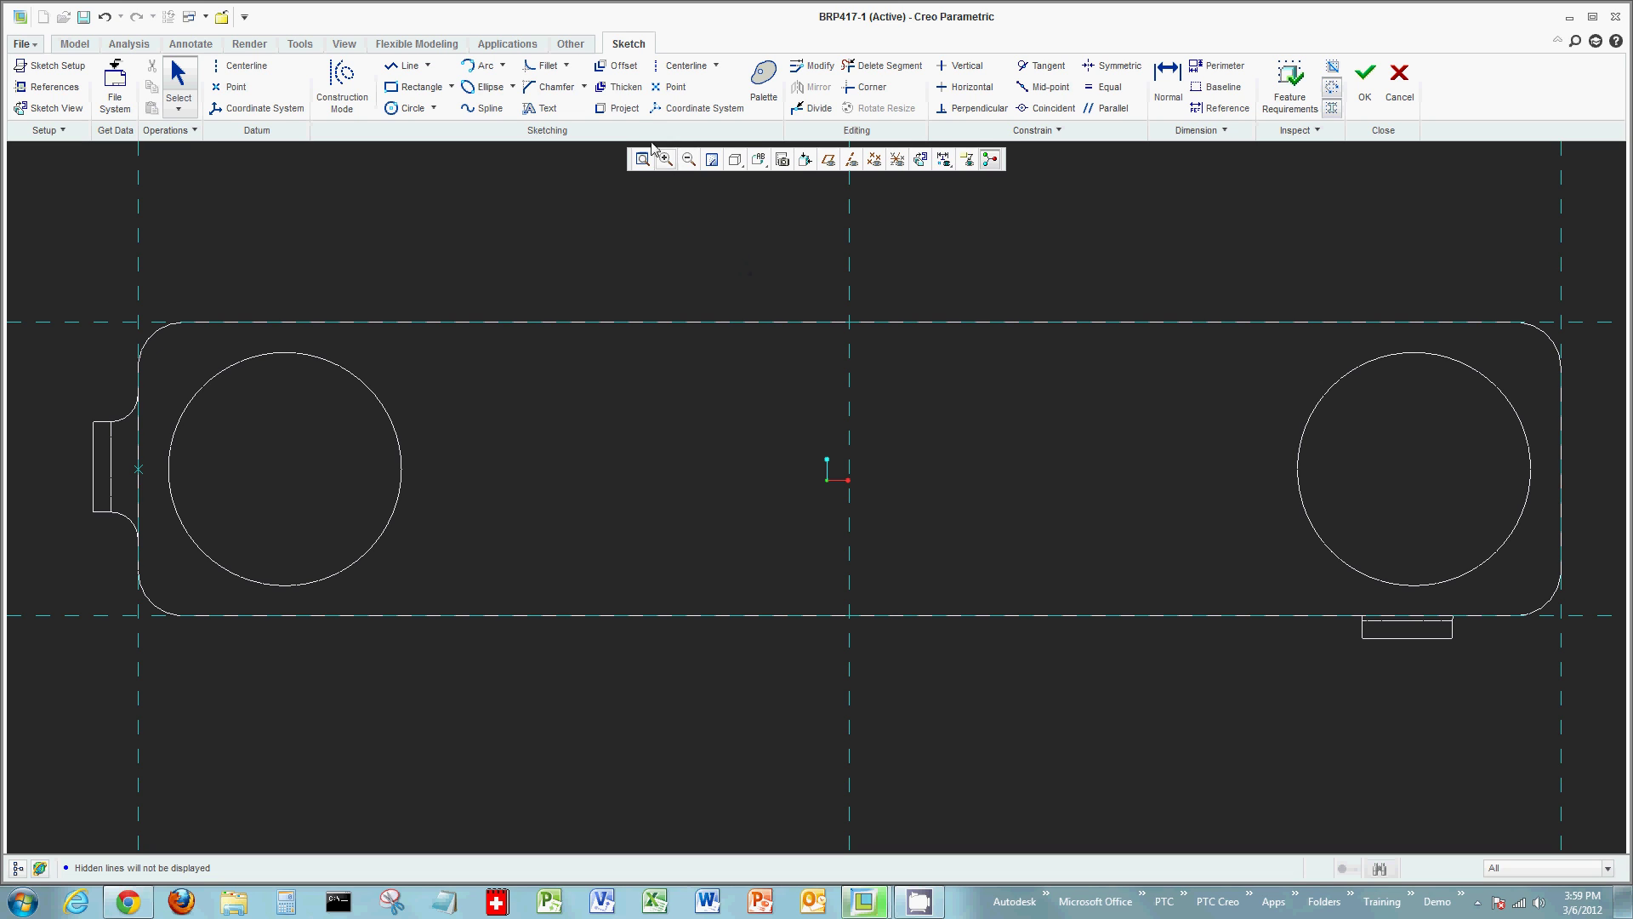
# Step: Offset the inward-facing edge of each of the two large holes by 1.00 toward the block's middle
pyautogui.click(622, 75)
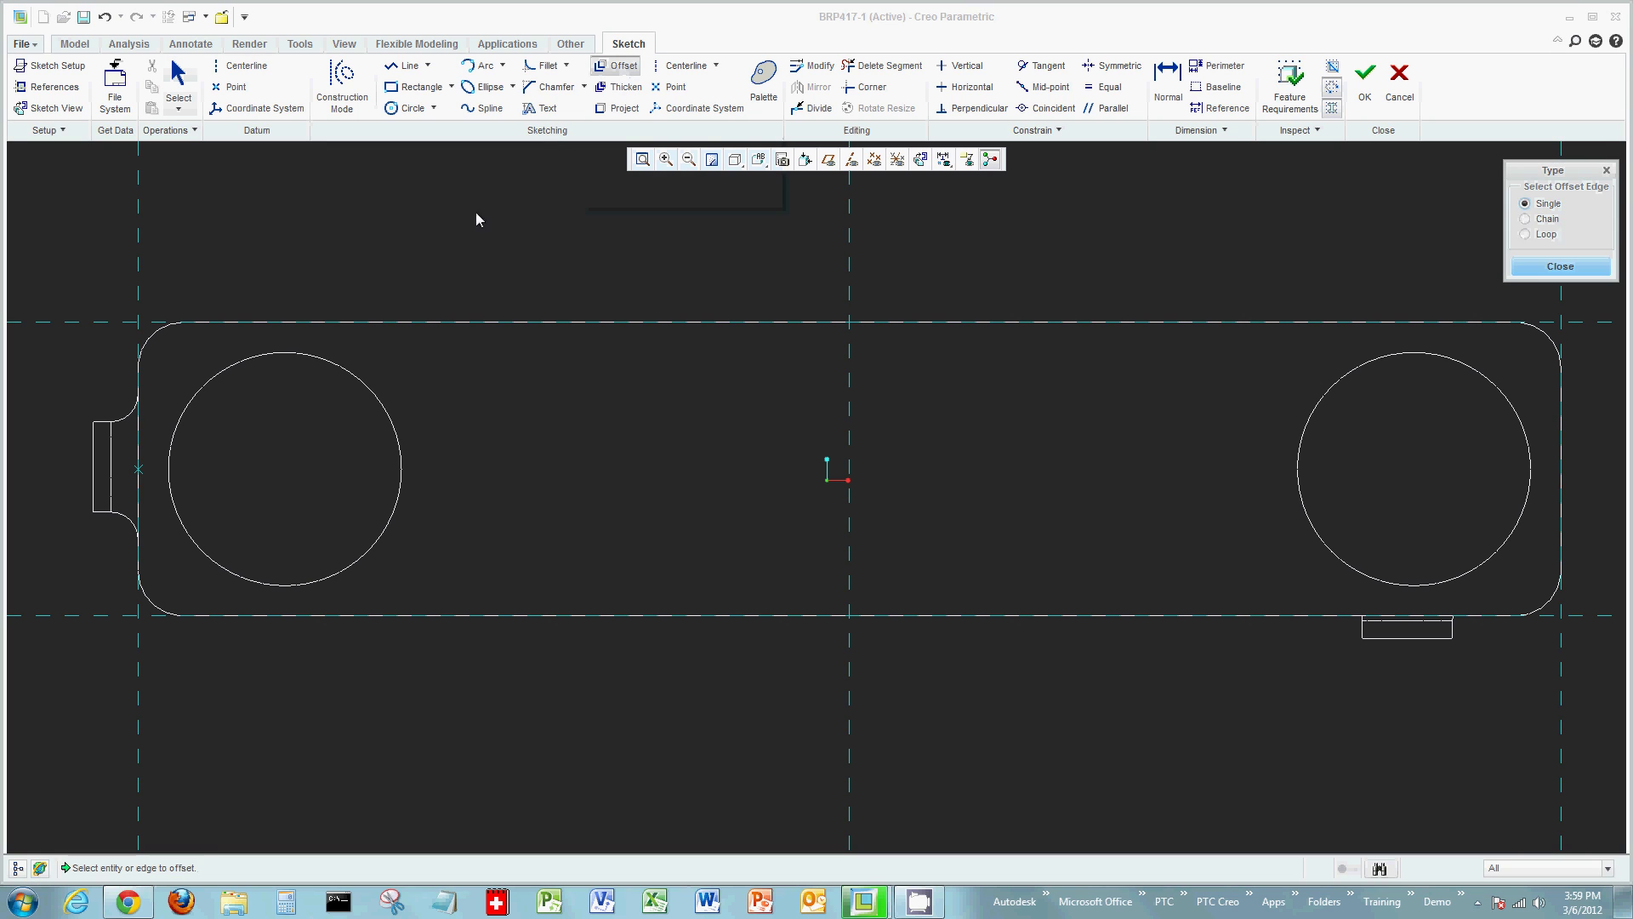
pyautogui.click(400, 451)
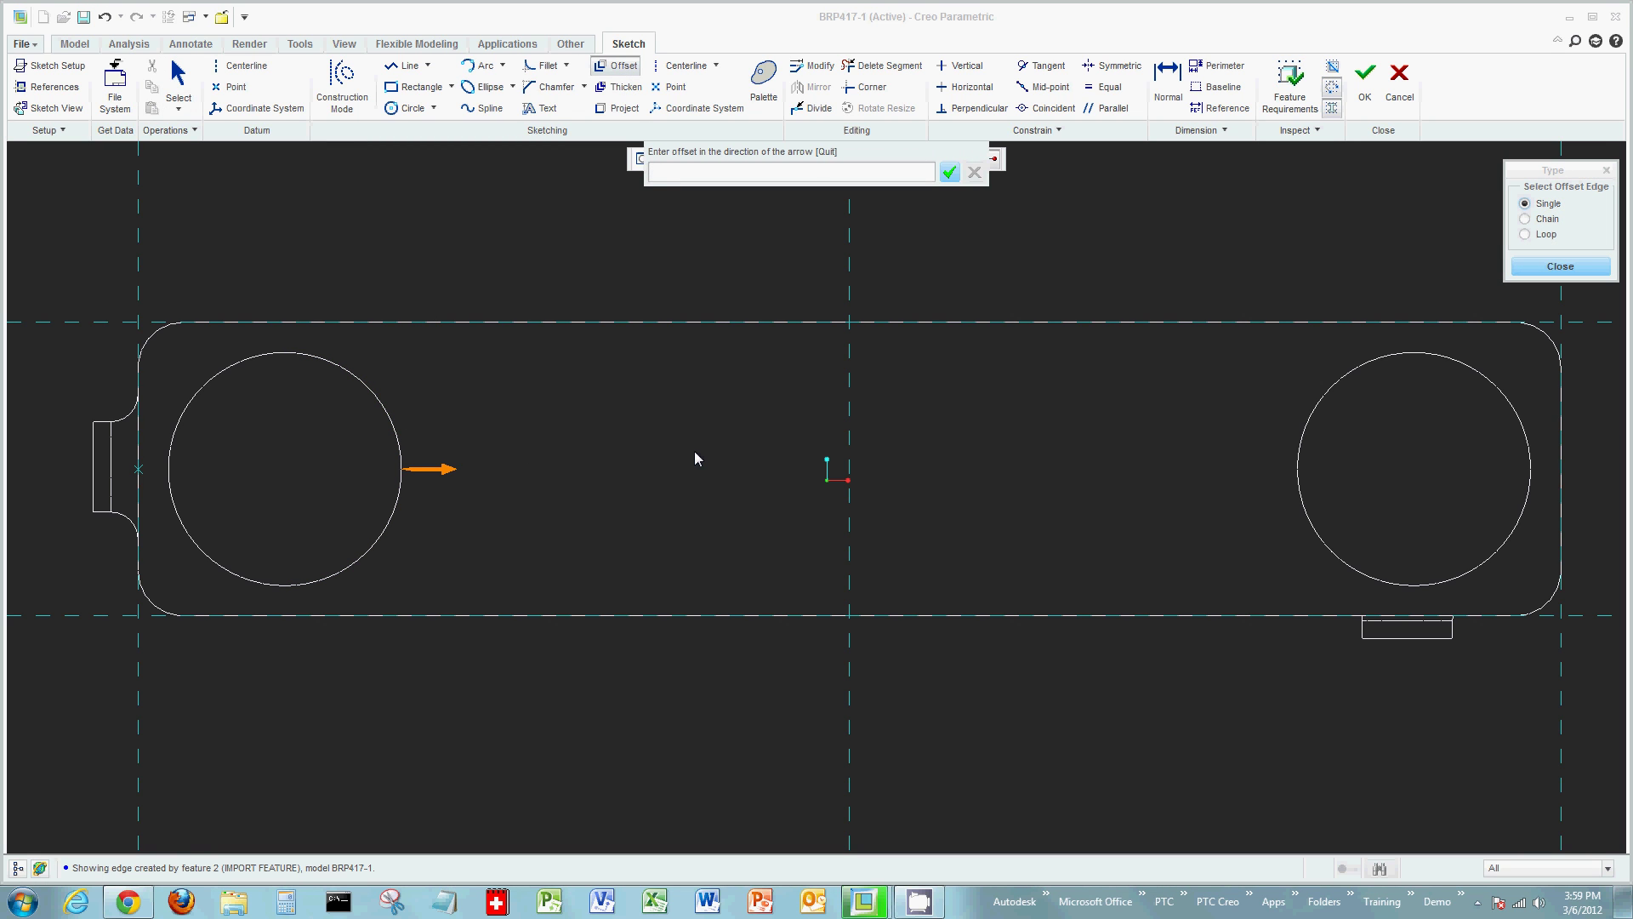
pyautogui.press('Return')
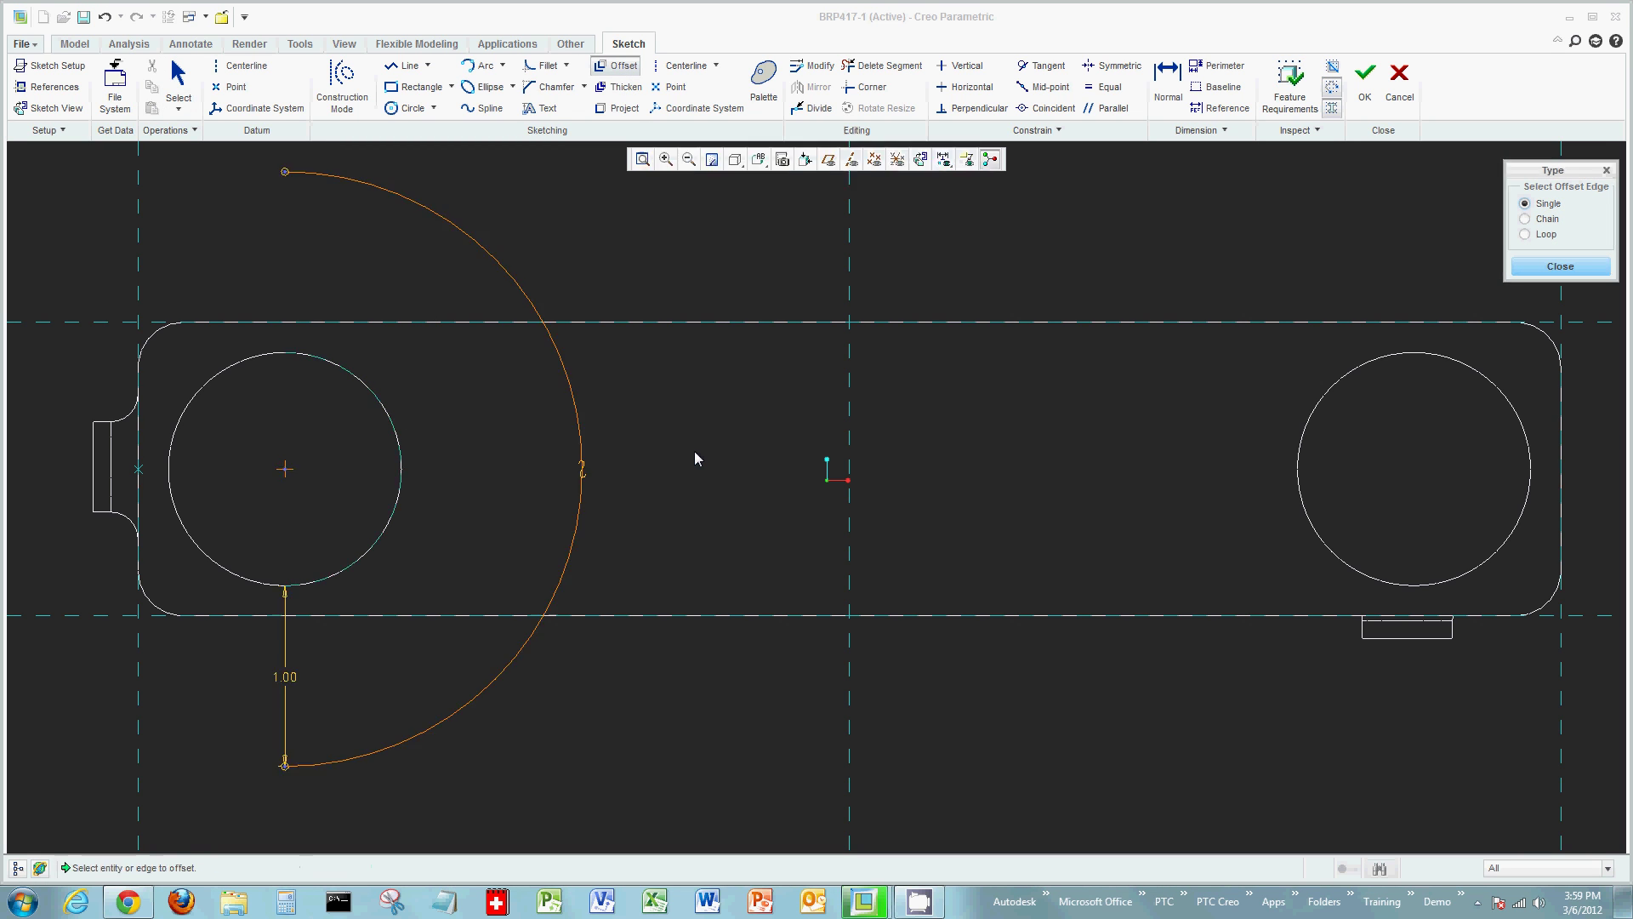
pyautogui.click(1297, 454)
pyautogui.press('Return')
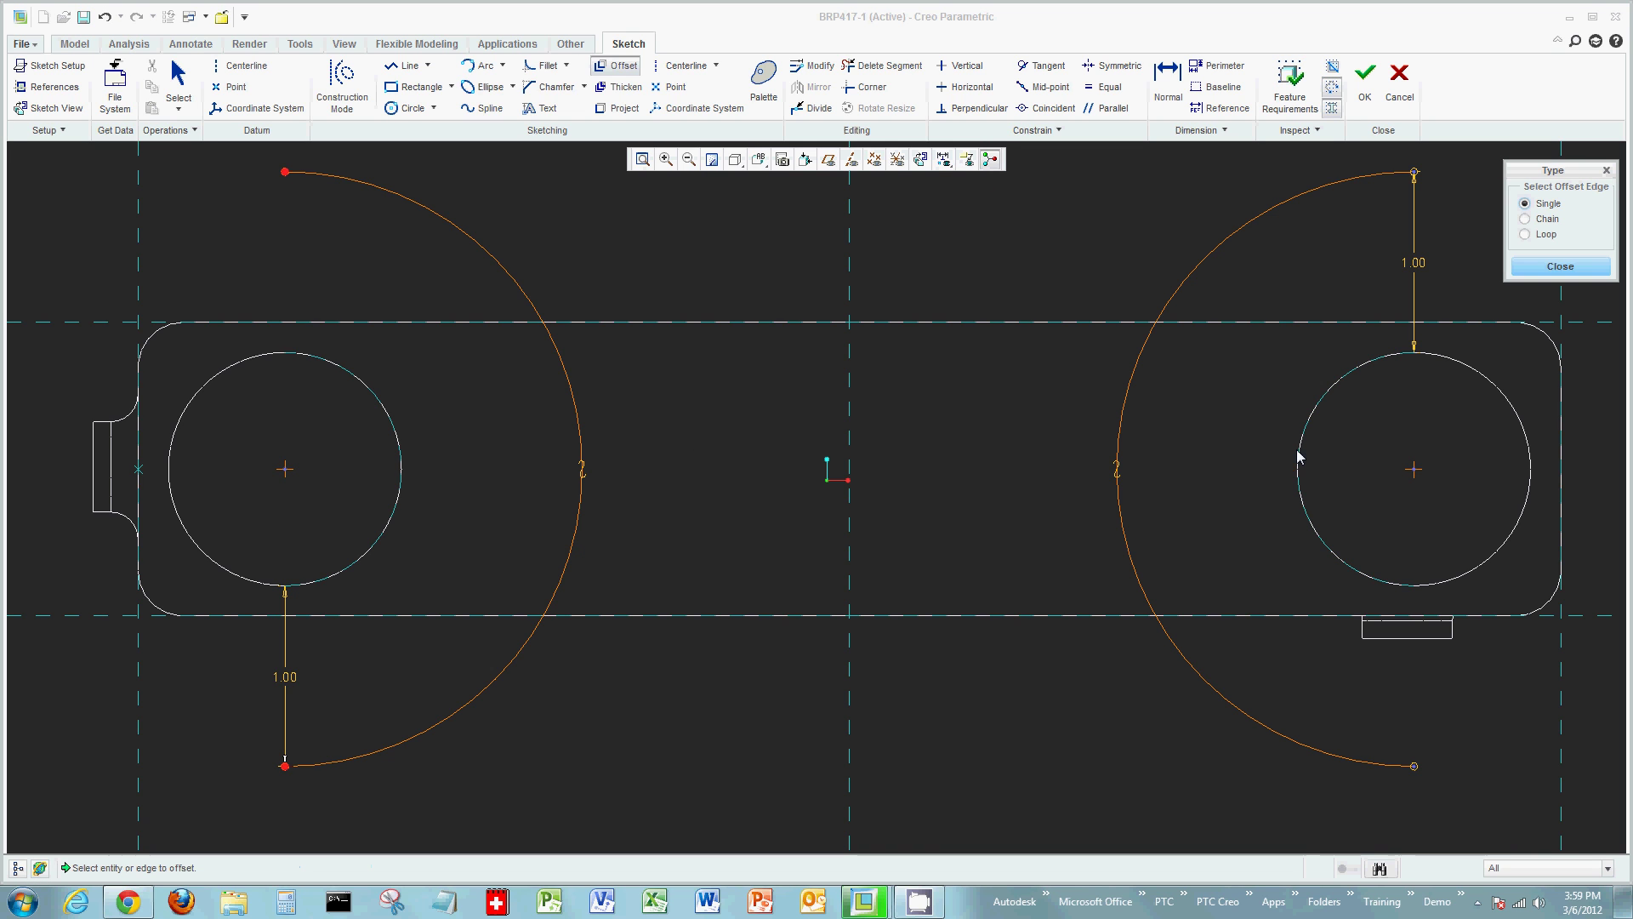
pyautogui.click(1569, 266)
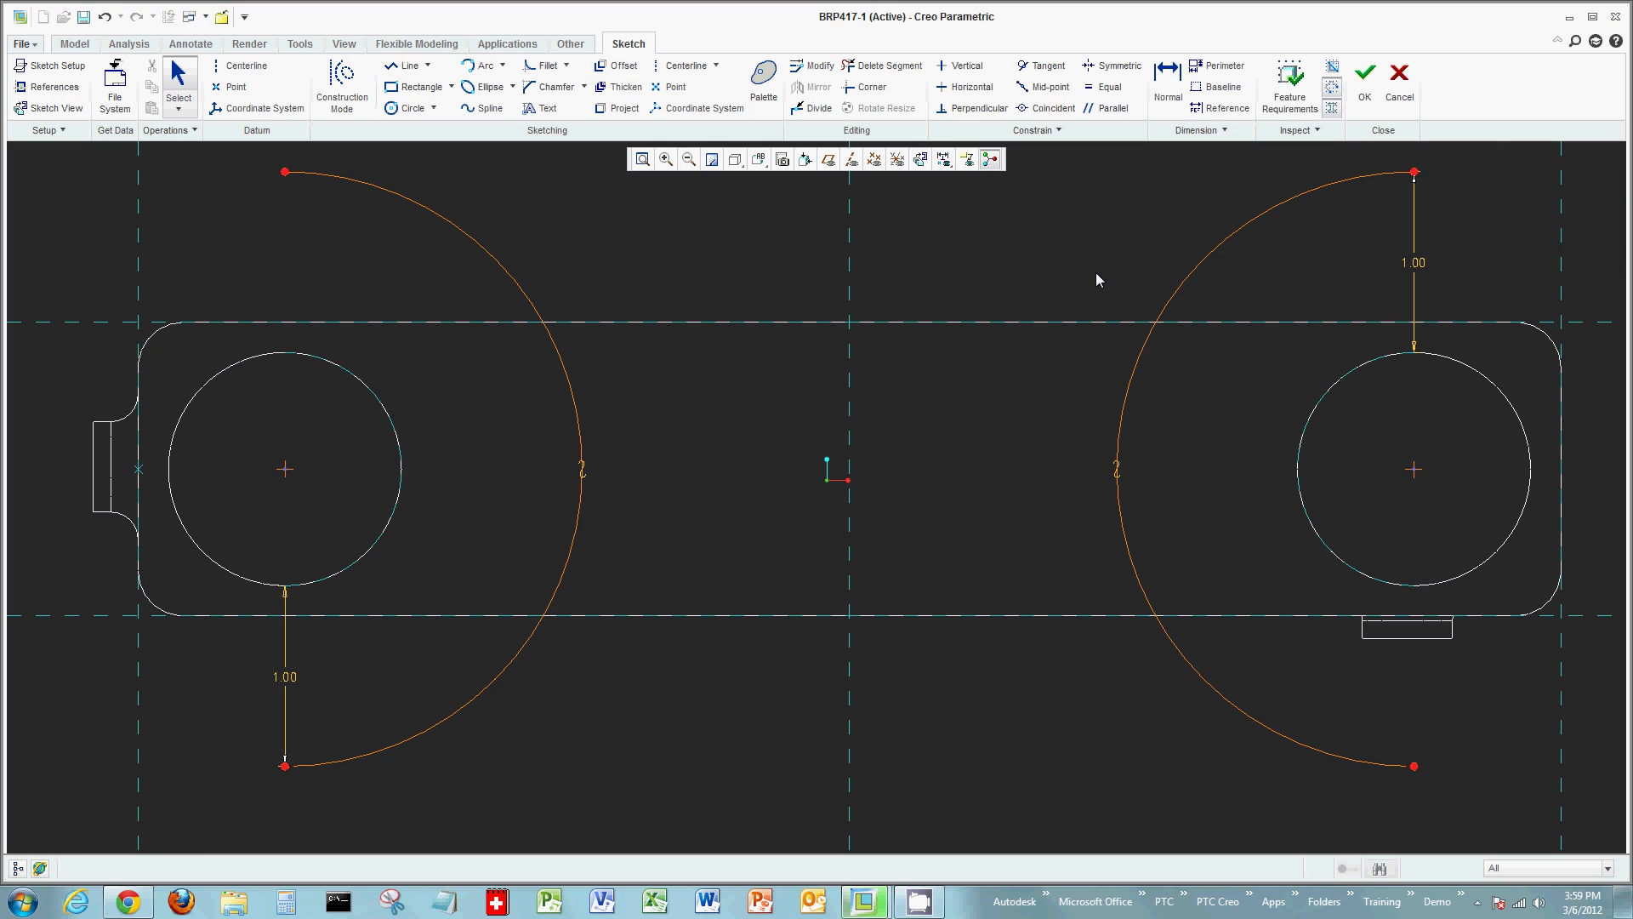
# Step: Replace the right hole's offset arc with a thickened single edge, using thickness .25, offset 1 and open end caps
pyautogui.click(1128, 390)
pyautogui.press('Delete')
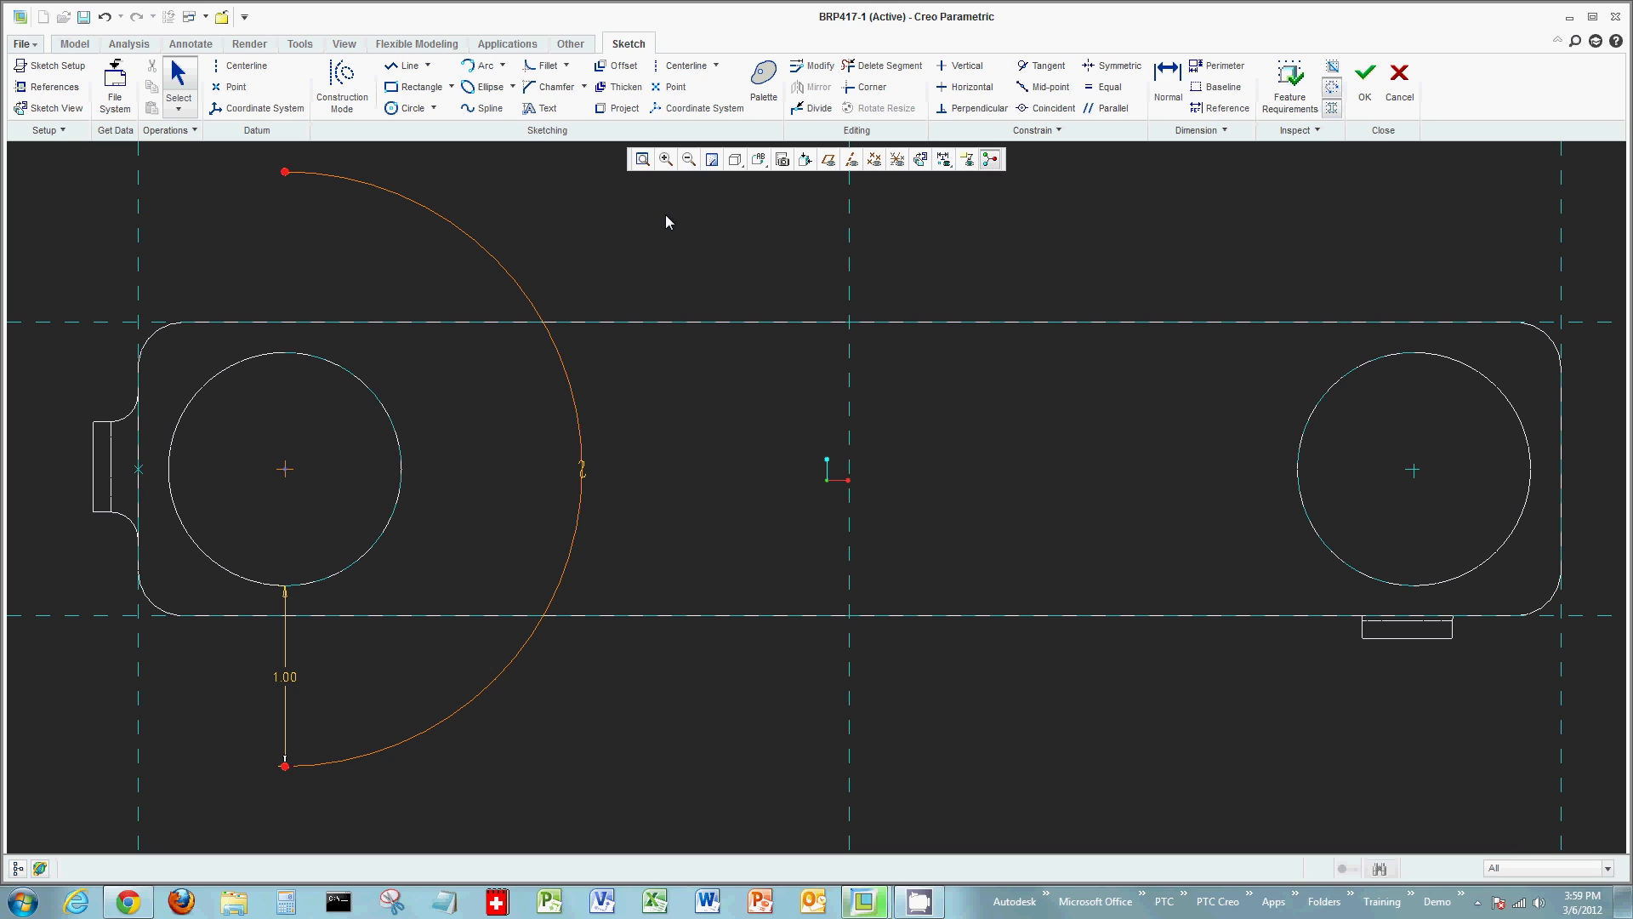
pyautogui.click(618, 88)
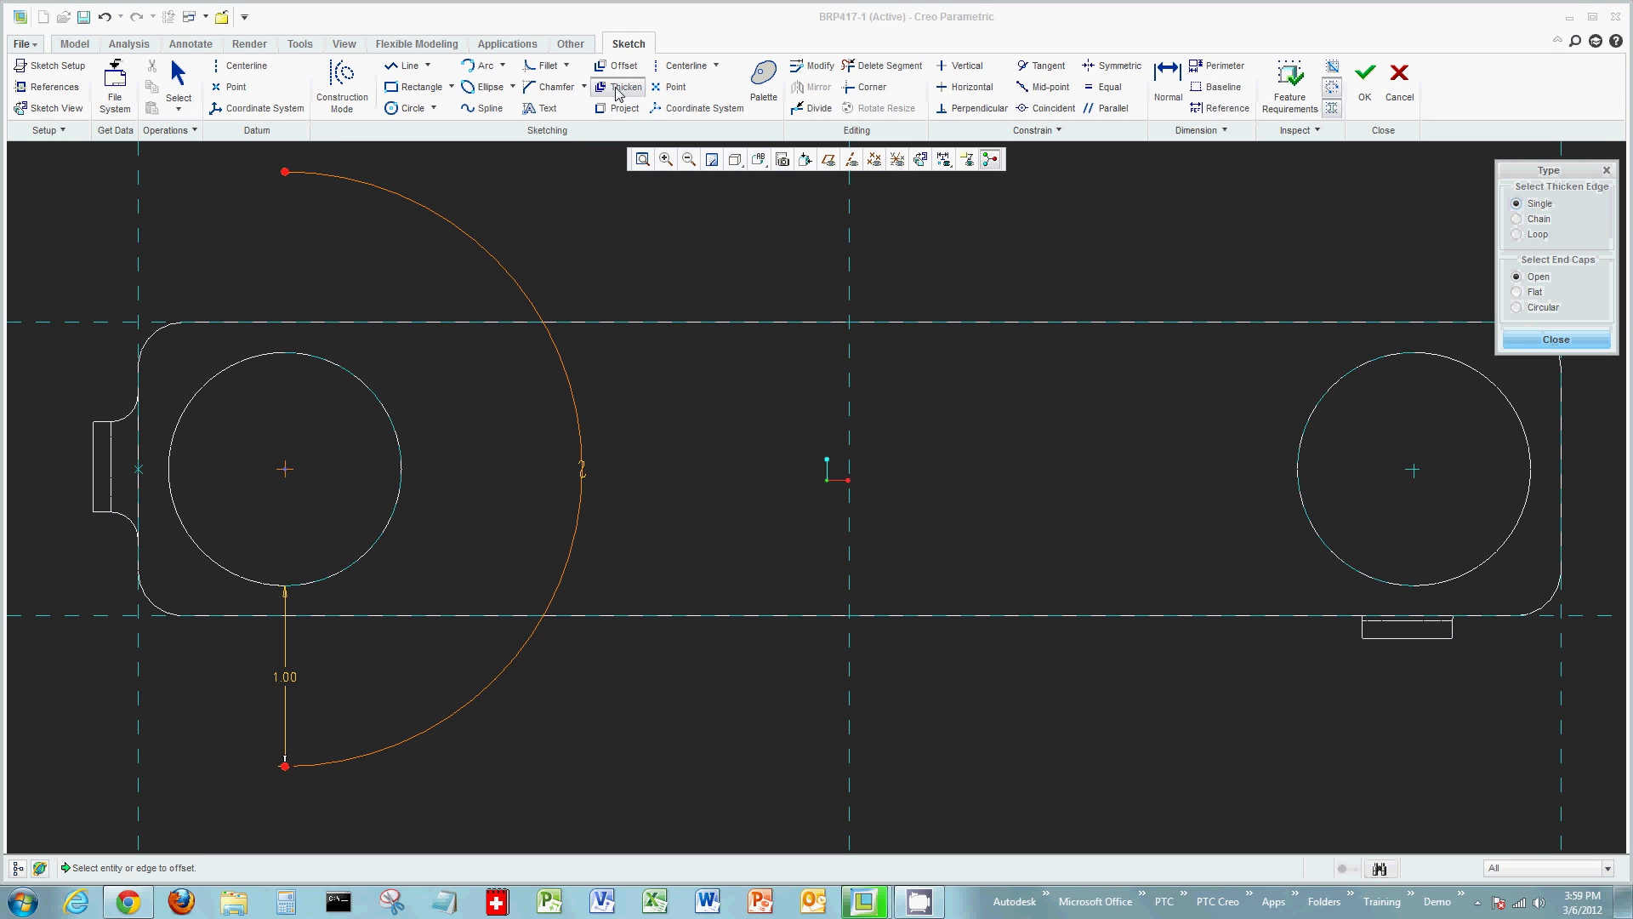
pyautogui.click(1299, 484)
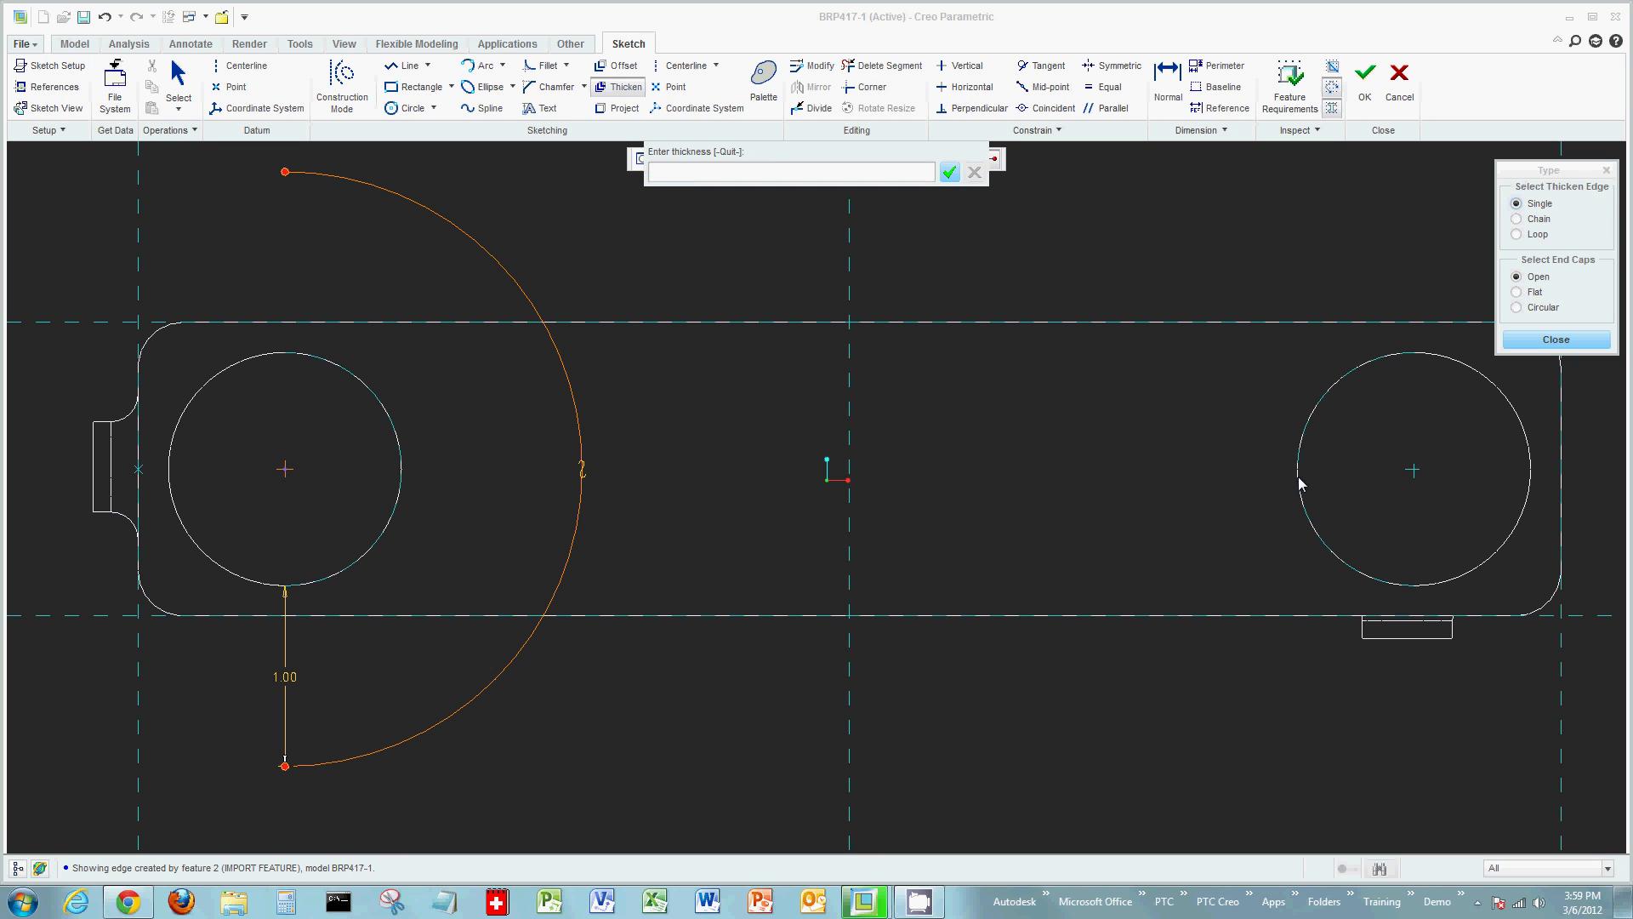
pyautogui.write('.25')
pyautogui.press('Return')
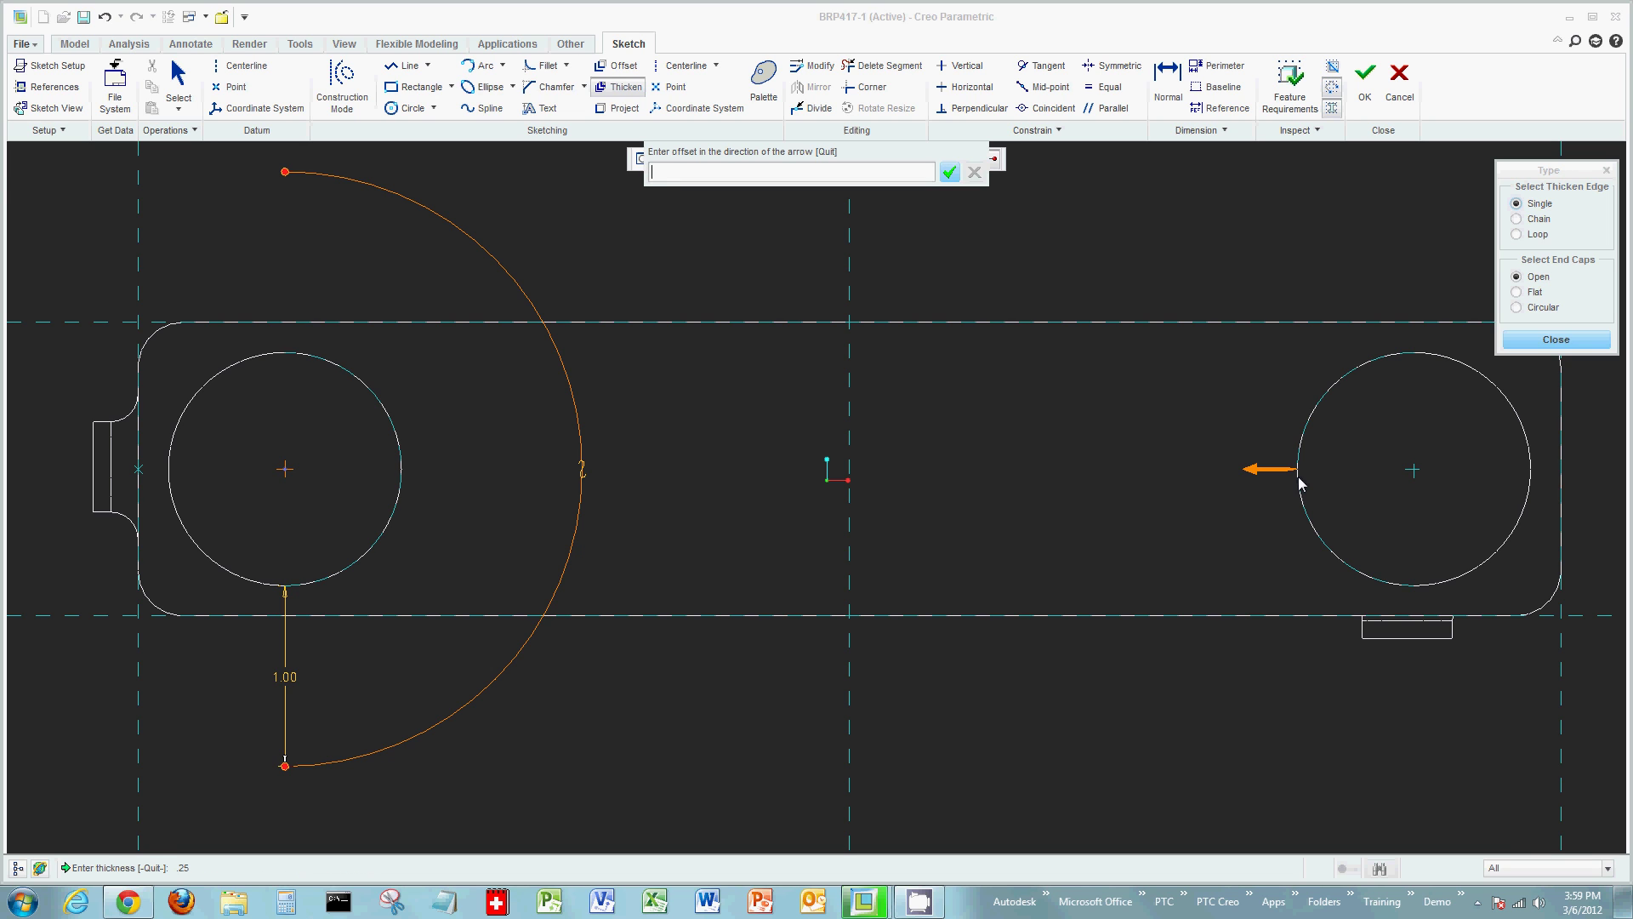
pyautogui.write('1')
pyautogui.press('Return')
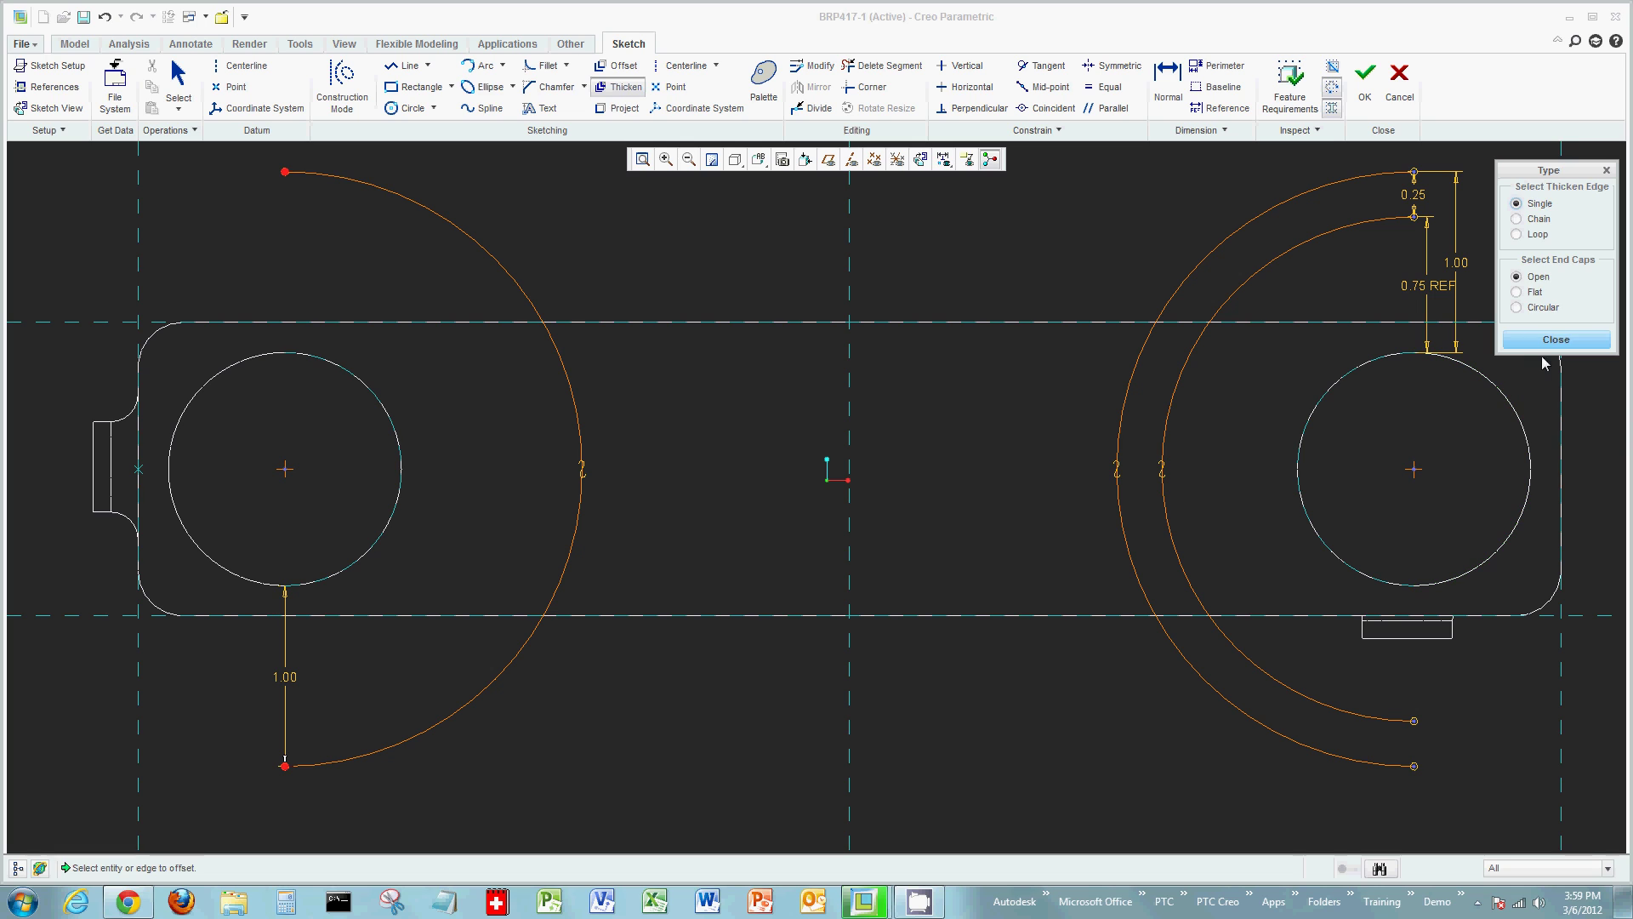
pyautogui.middleClick(1229, 421)
# Step: Convert the inner arc of the right hole's thickened pair to construction geometry and delete it
pyautogui.click(1164, 513)
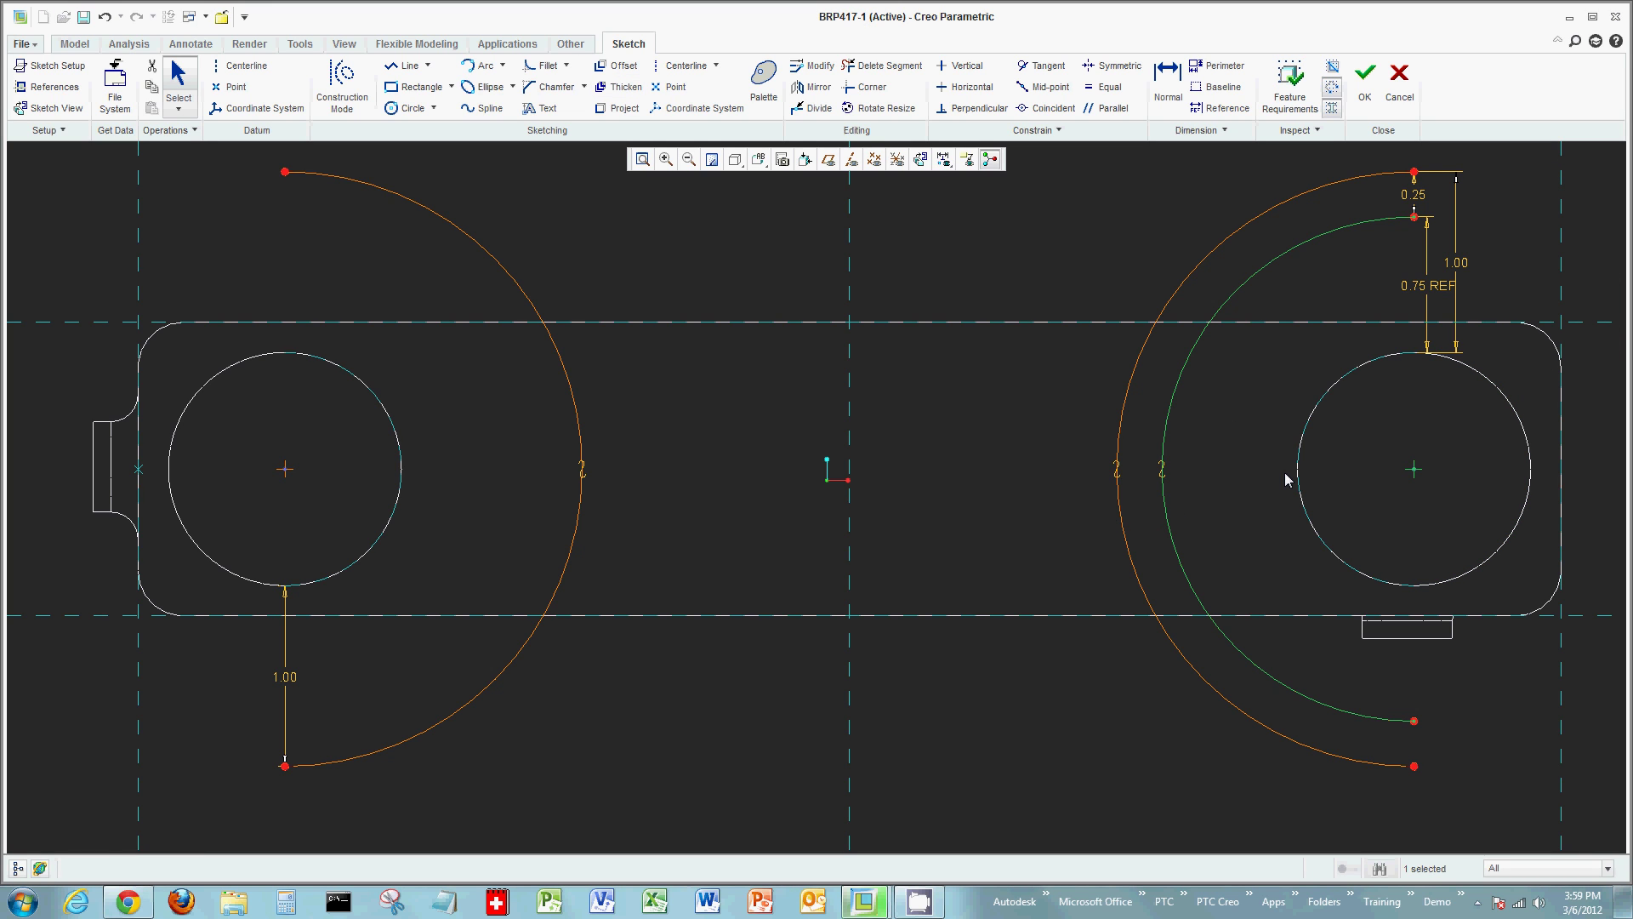
pyautogui.press('g')
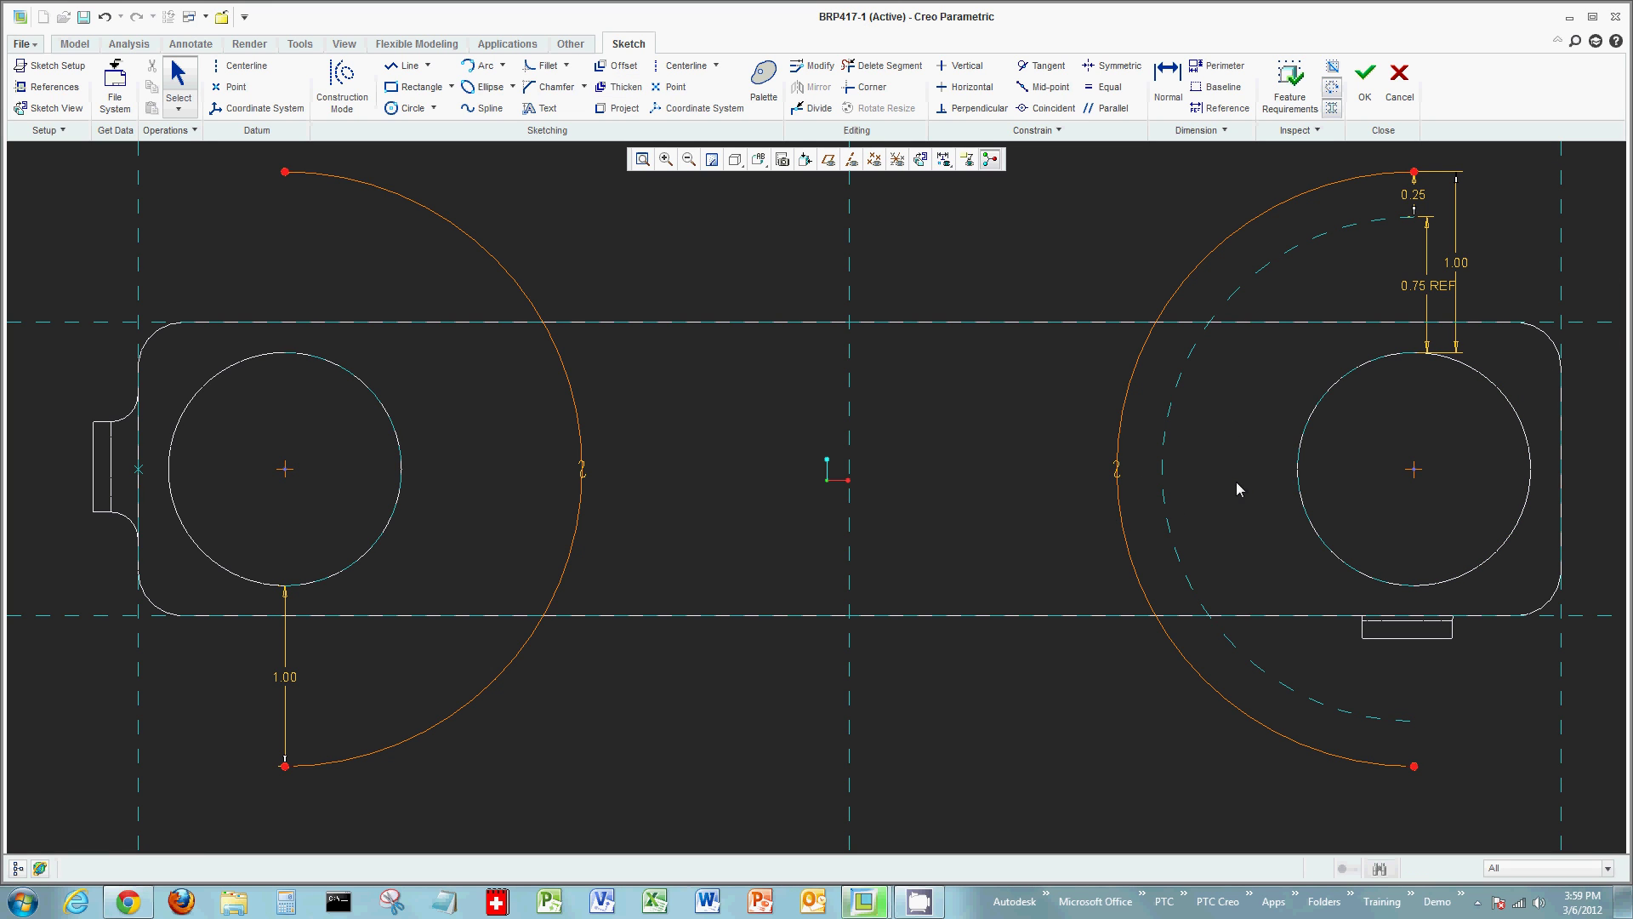
pyautogui.click(1163, 502)
pyautogui.press('Delete')
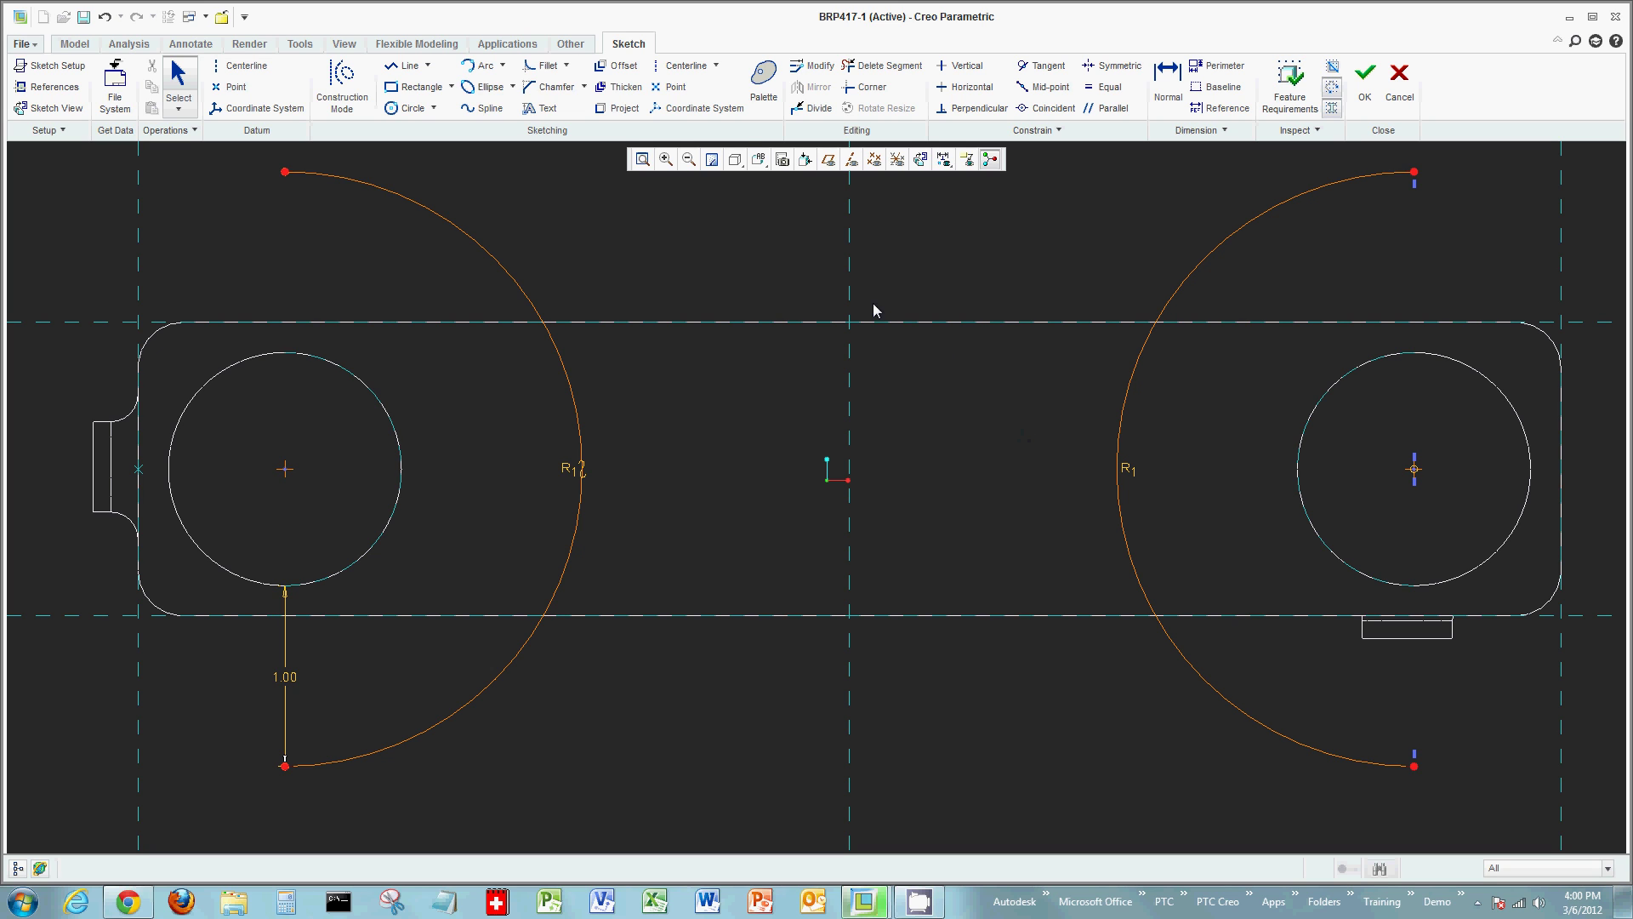
# Step: Sketch a horizontal line about 3.63 long and about 0.27 below the block's upper edge, crossing both offset arcs
pyautogui.click(409, 65)
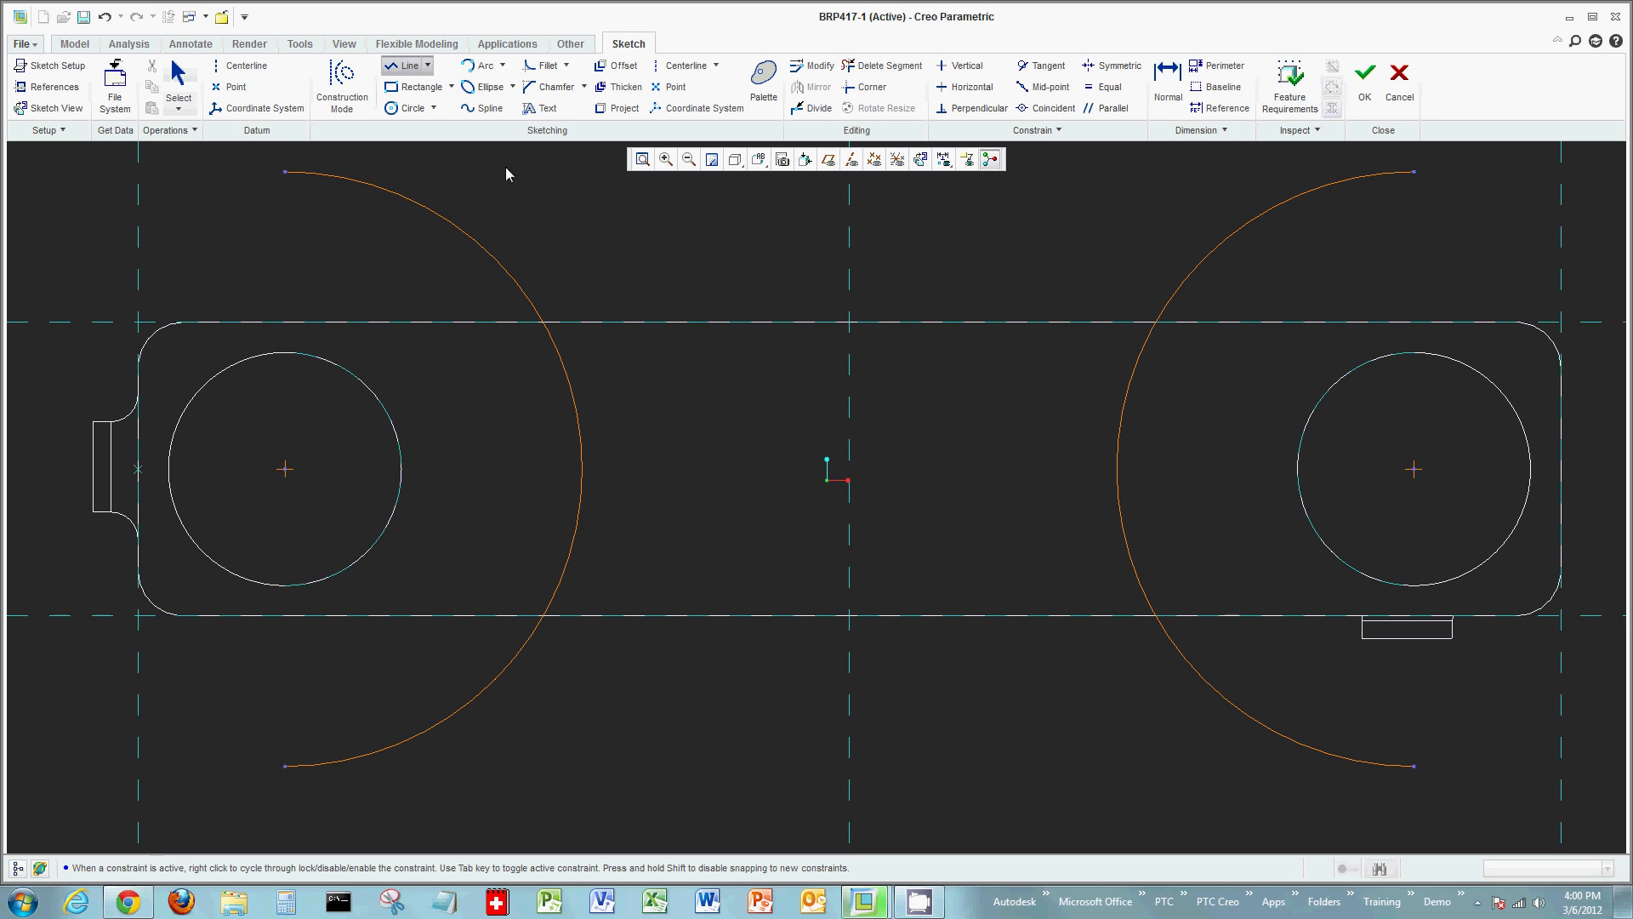
pyautogui.click(519, 369)
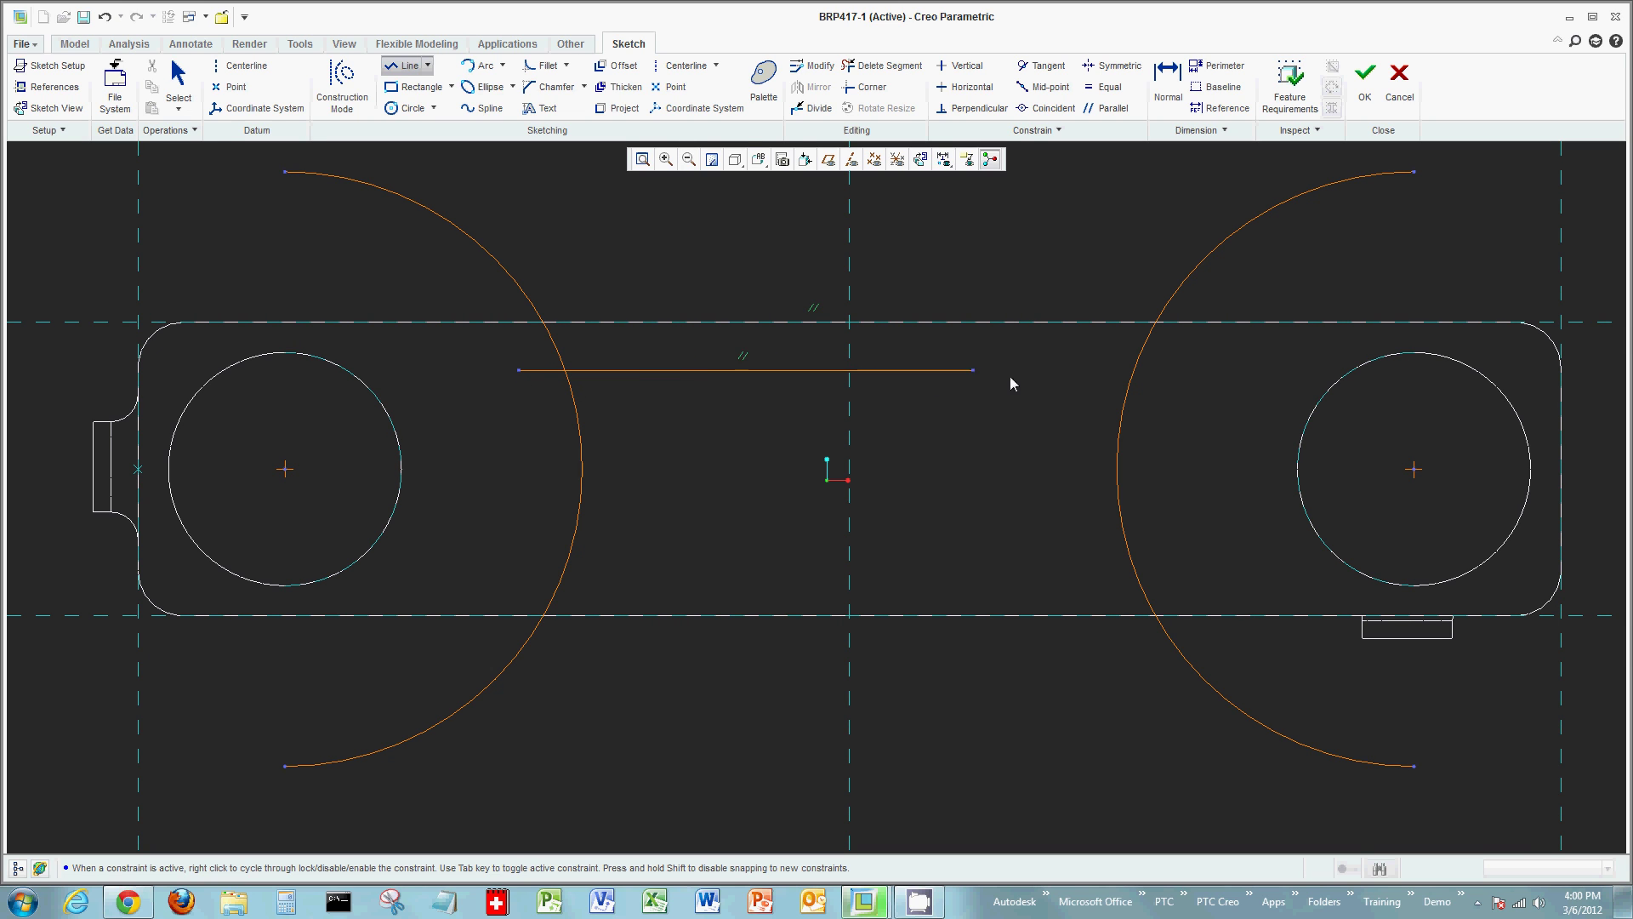
pyautogui.middleClick(1203, 447)
pyautogui.middleClick(1202, 450)
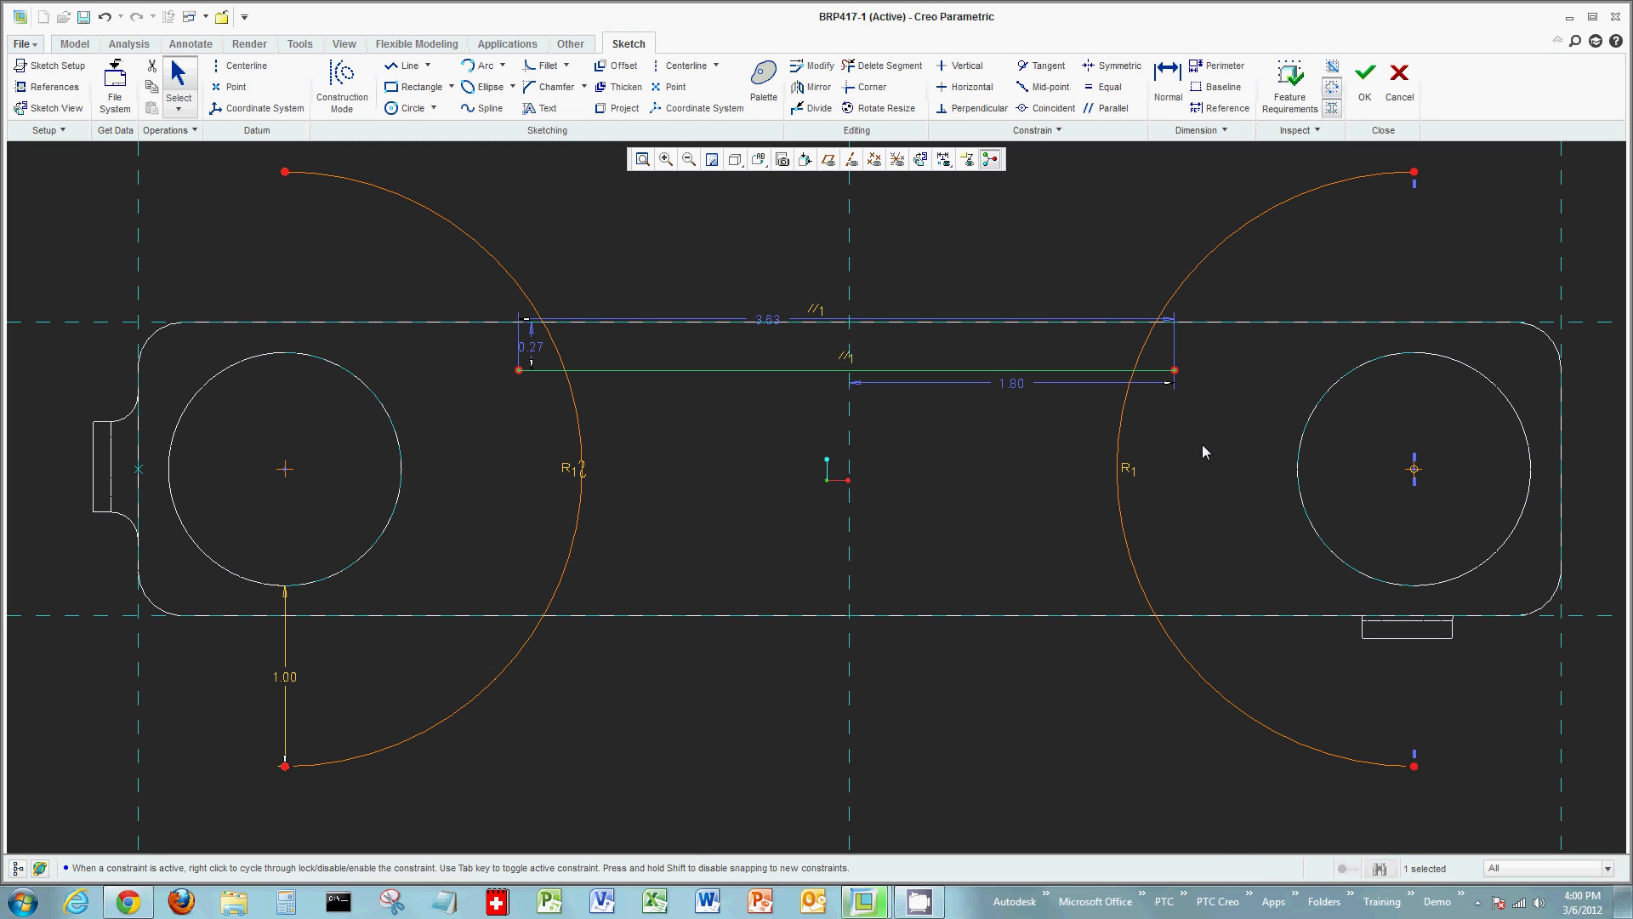
pyautogui.click(1202, 451)
# Step: Sketch a vertical line about 1.91 long, about 1.26 to the right of the vertical centre reference, crossing the horizontal line
pyautogui.click(404, 66)
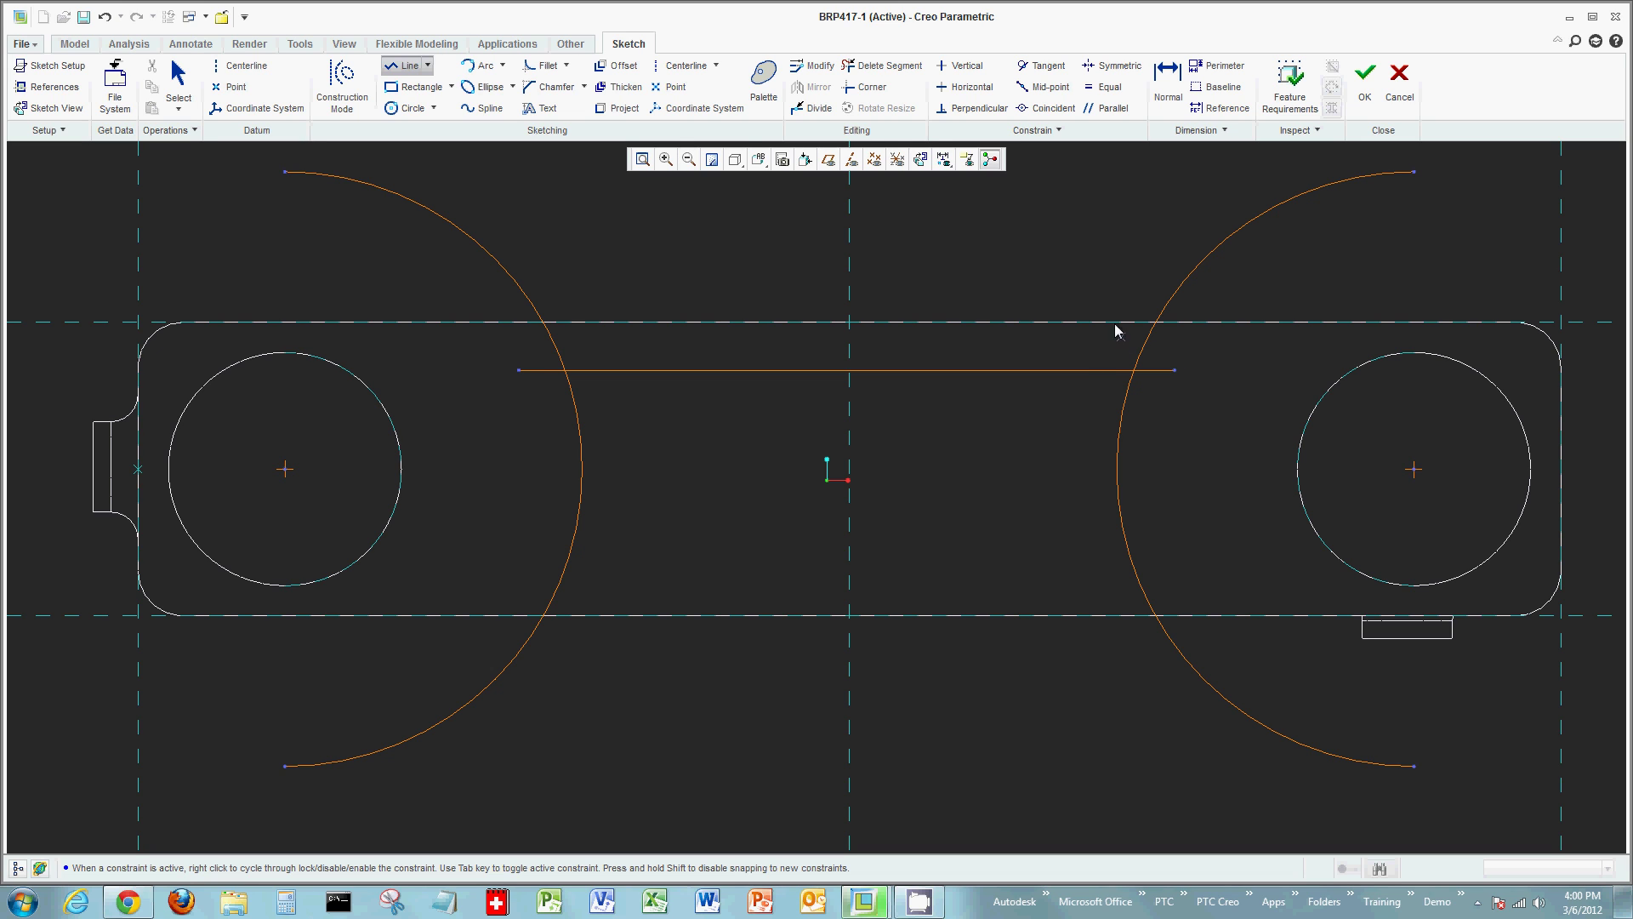
pyautogui.click(1076, 352)
pyautogui.rightClick(1079, 564)
pyautogui.click(1090, 696)
pyautogui.middleClick(1111, 696)
pyautogui.middleClick(1155, 714)
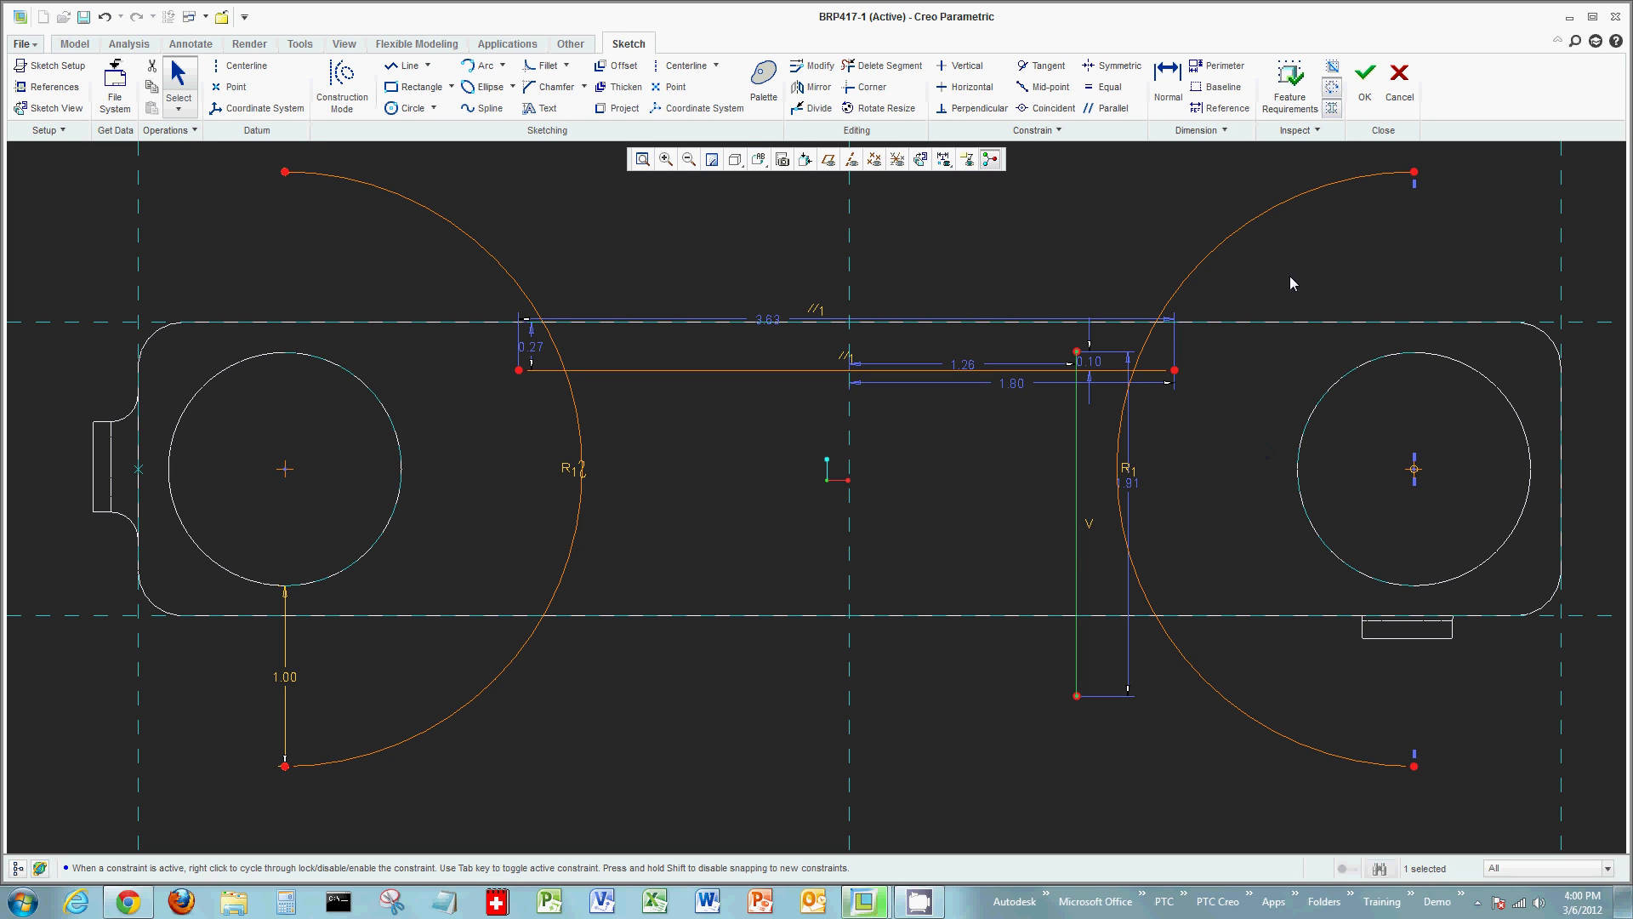
# Step: Trim the arc portions above the horizontal line and the line's overhanging ends, and delete the vertical line
pyautogui.click(1331, 113)
pyautogui.click(882, 66)
pyautogui.moveTo(1343, 244)
pyautogui.mouseDown()
pyautogui.moveTo(1248, 211)
pyautogui.moveTo(1185, 324)
pyautogui.moveTo(1131, 340)
pyautogui.mouseUp()
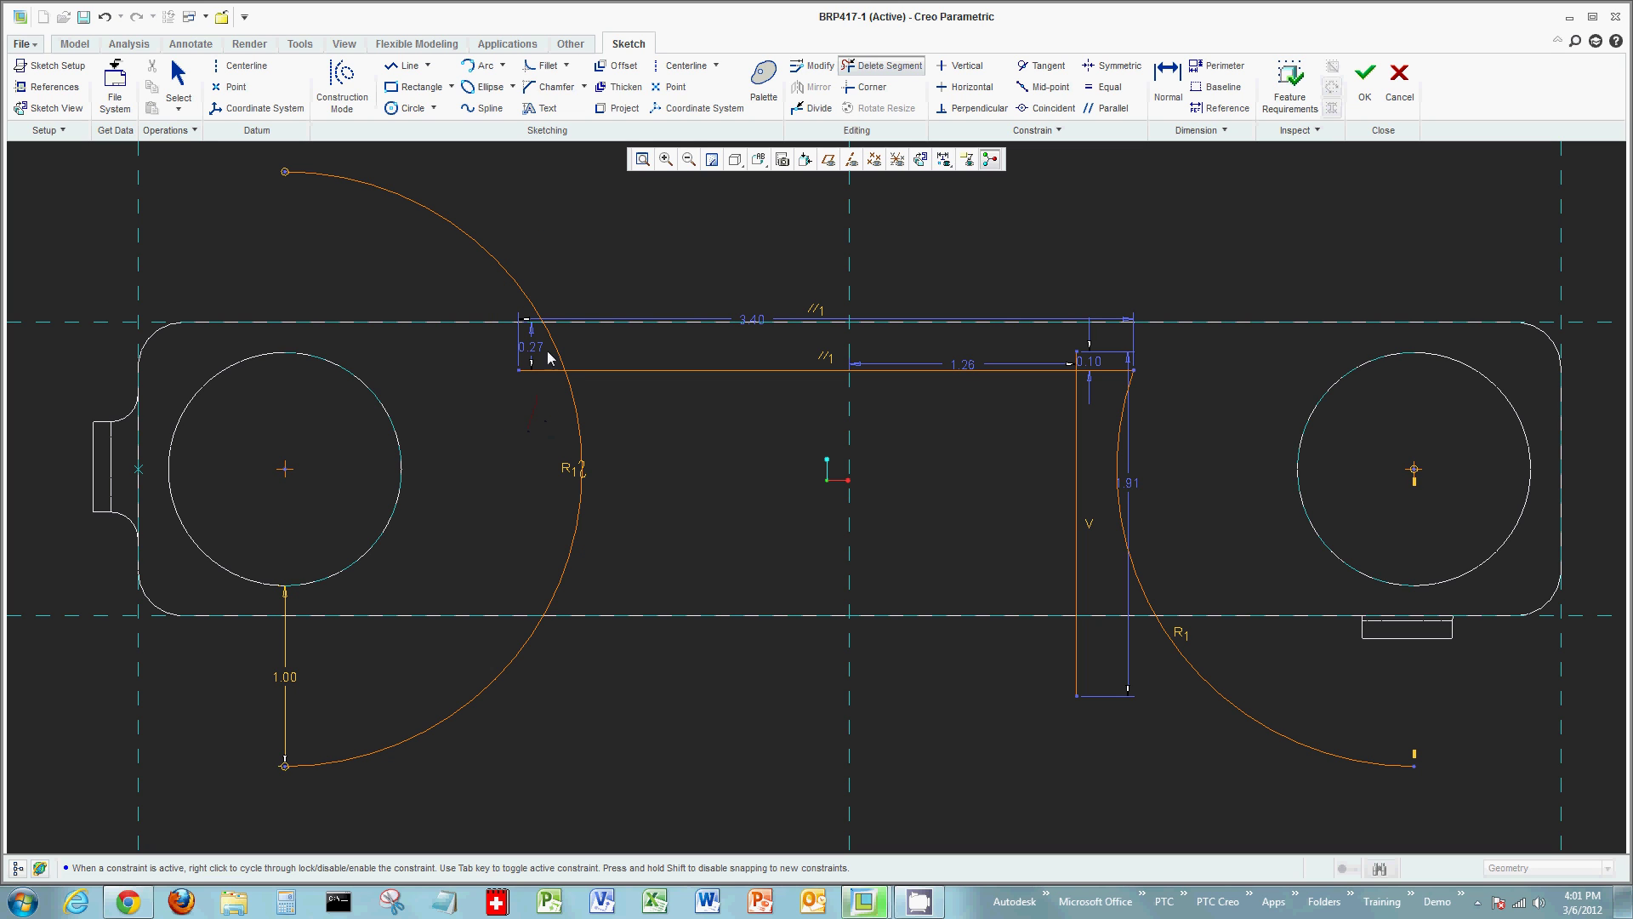
pyautogui.moveTo(575, 271)
pyautogui.mouseDown()
pyautogui.moveTo(508, 269)
pyautogui.moveTo(531, 414)
pyautogui.mouseUp()
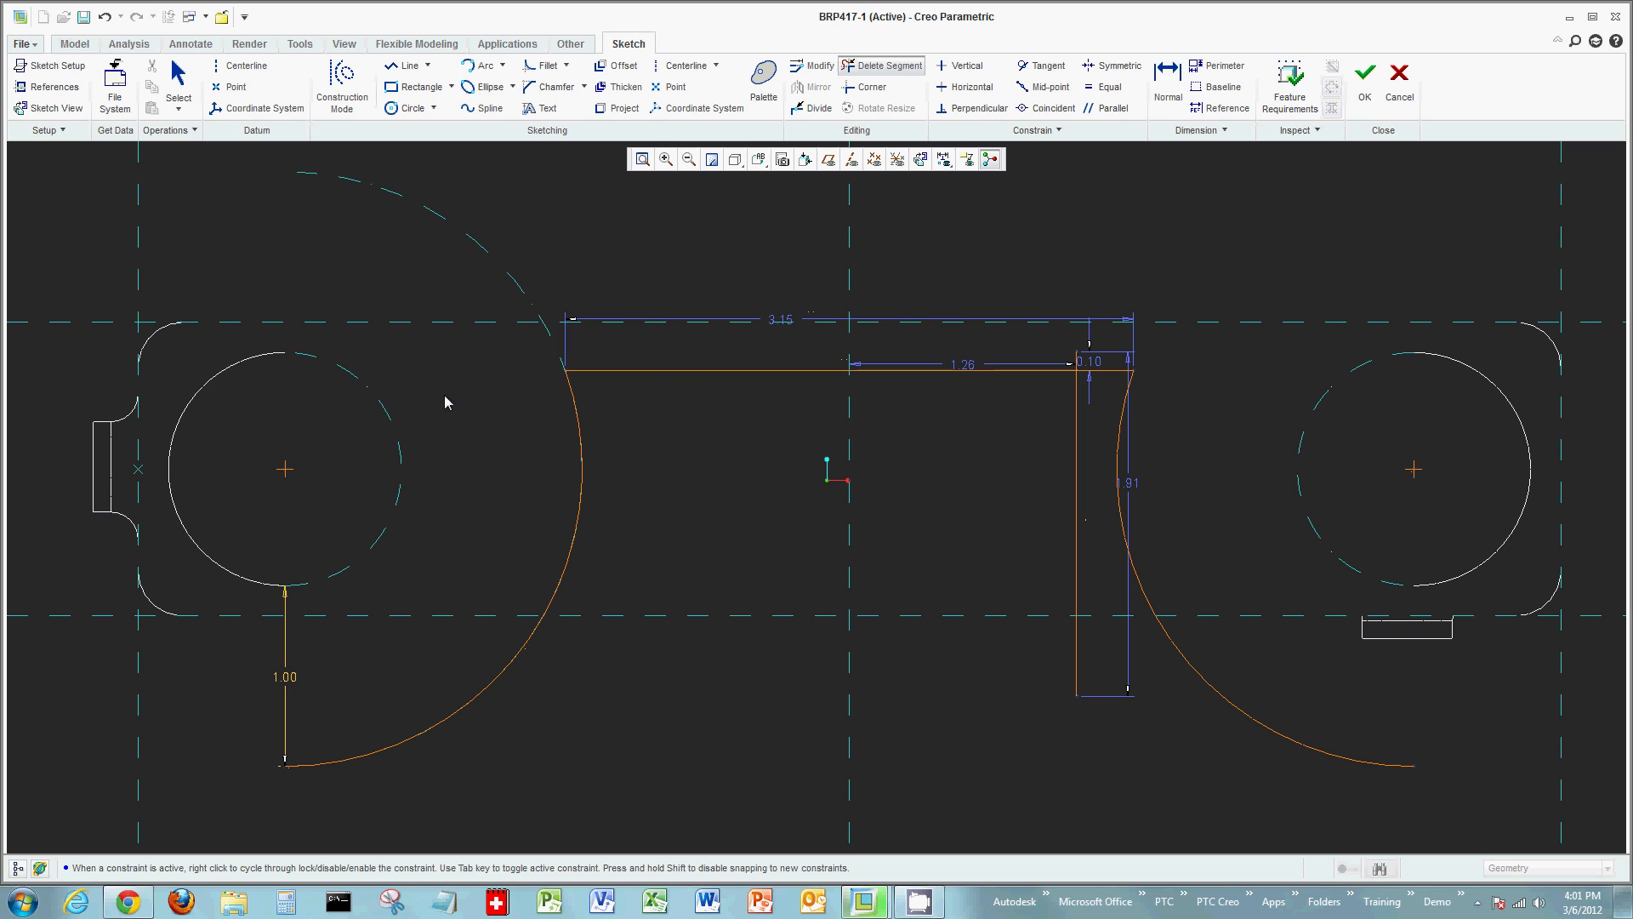
pyautogui.middleClick(908, 436)
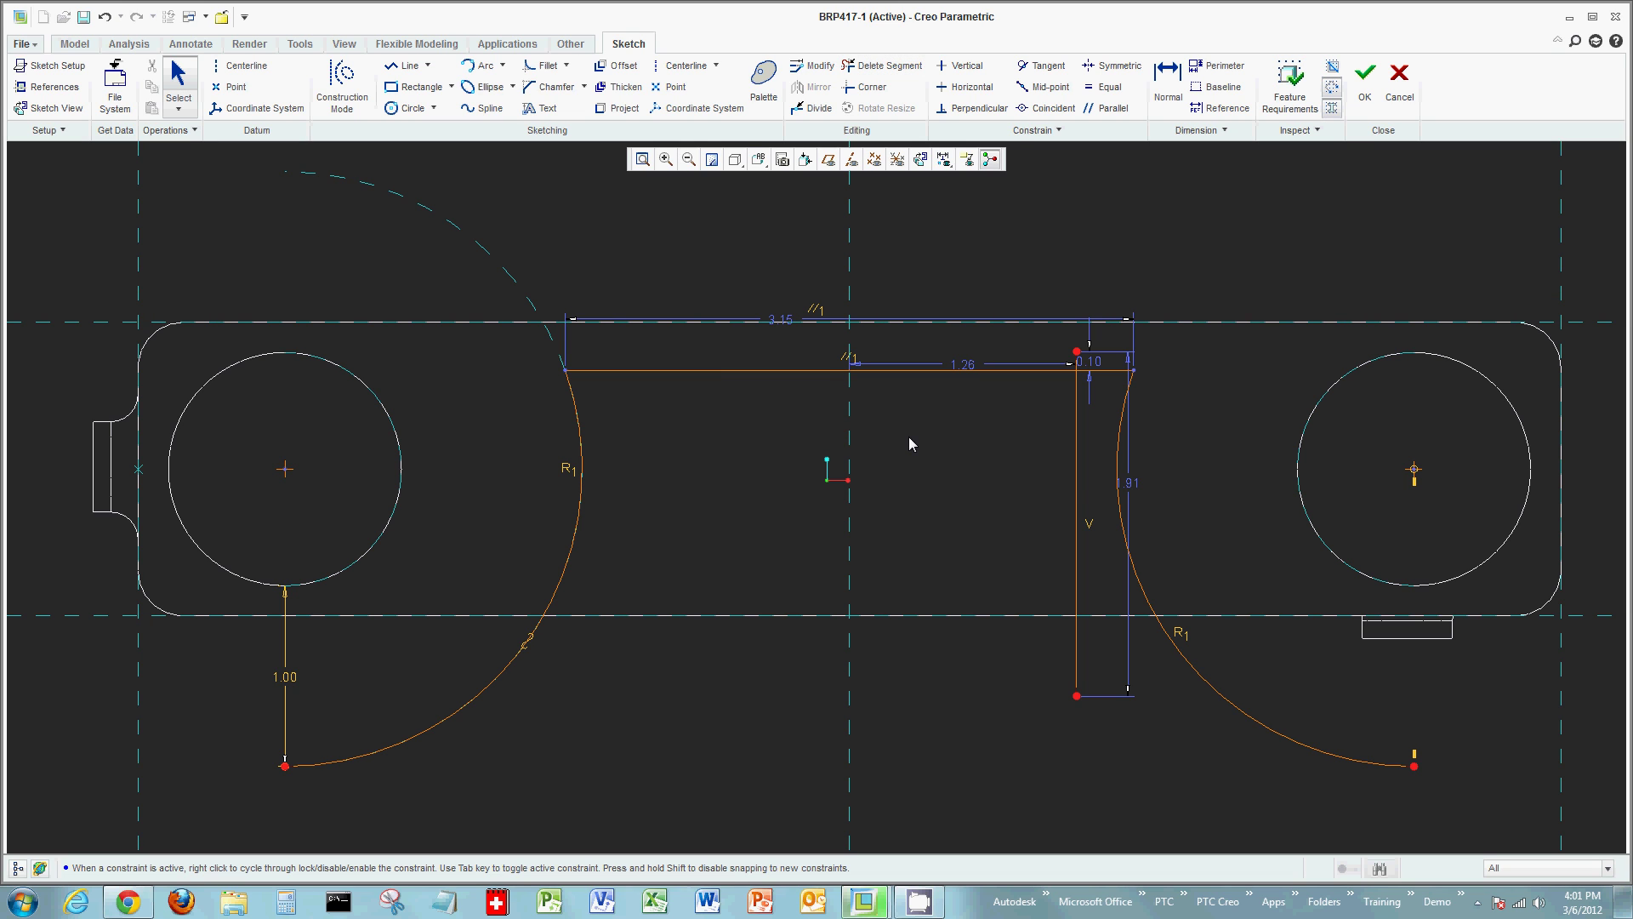
pyautogui.click(1077, 485)
pyautogui.press('Delete')
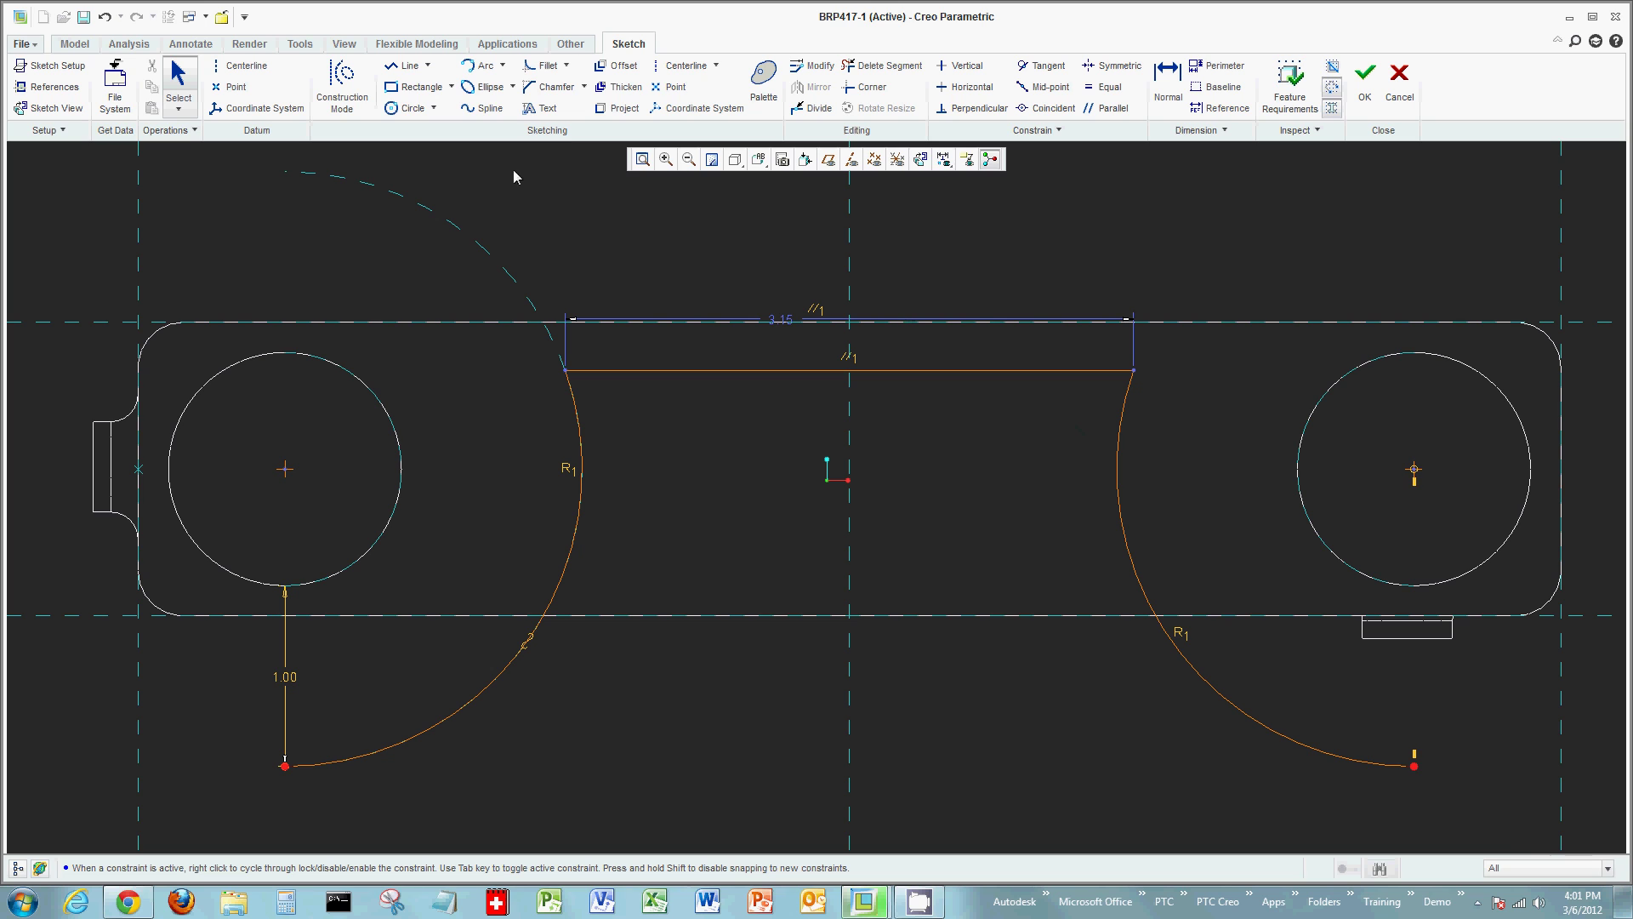
# Step: Draw a center rectangle centred where the vertical centre reference meets the block's lower edge, with its upper corners on the arcs at hole-centre height
pyautogui.click(451, 86)
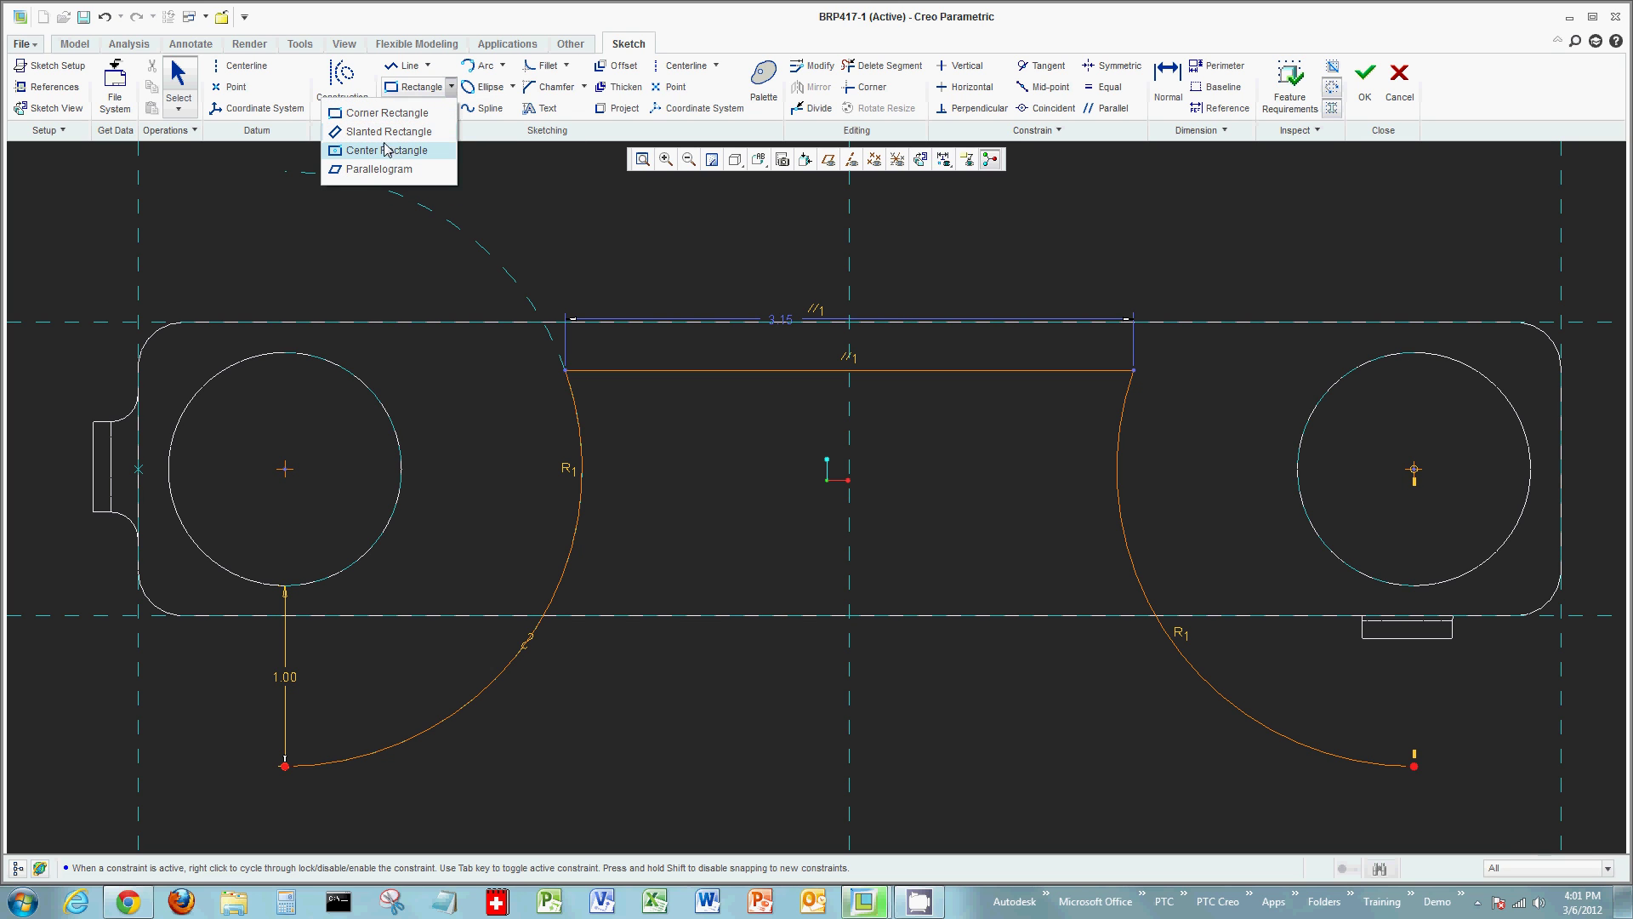
pyautogui.click(384, 150)
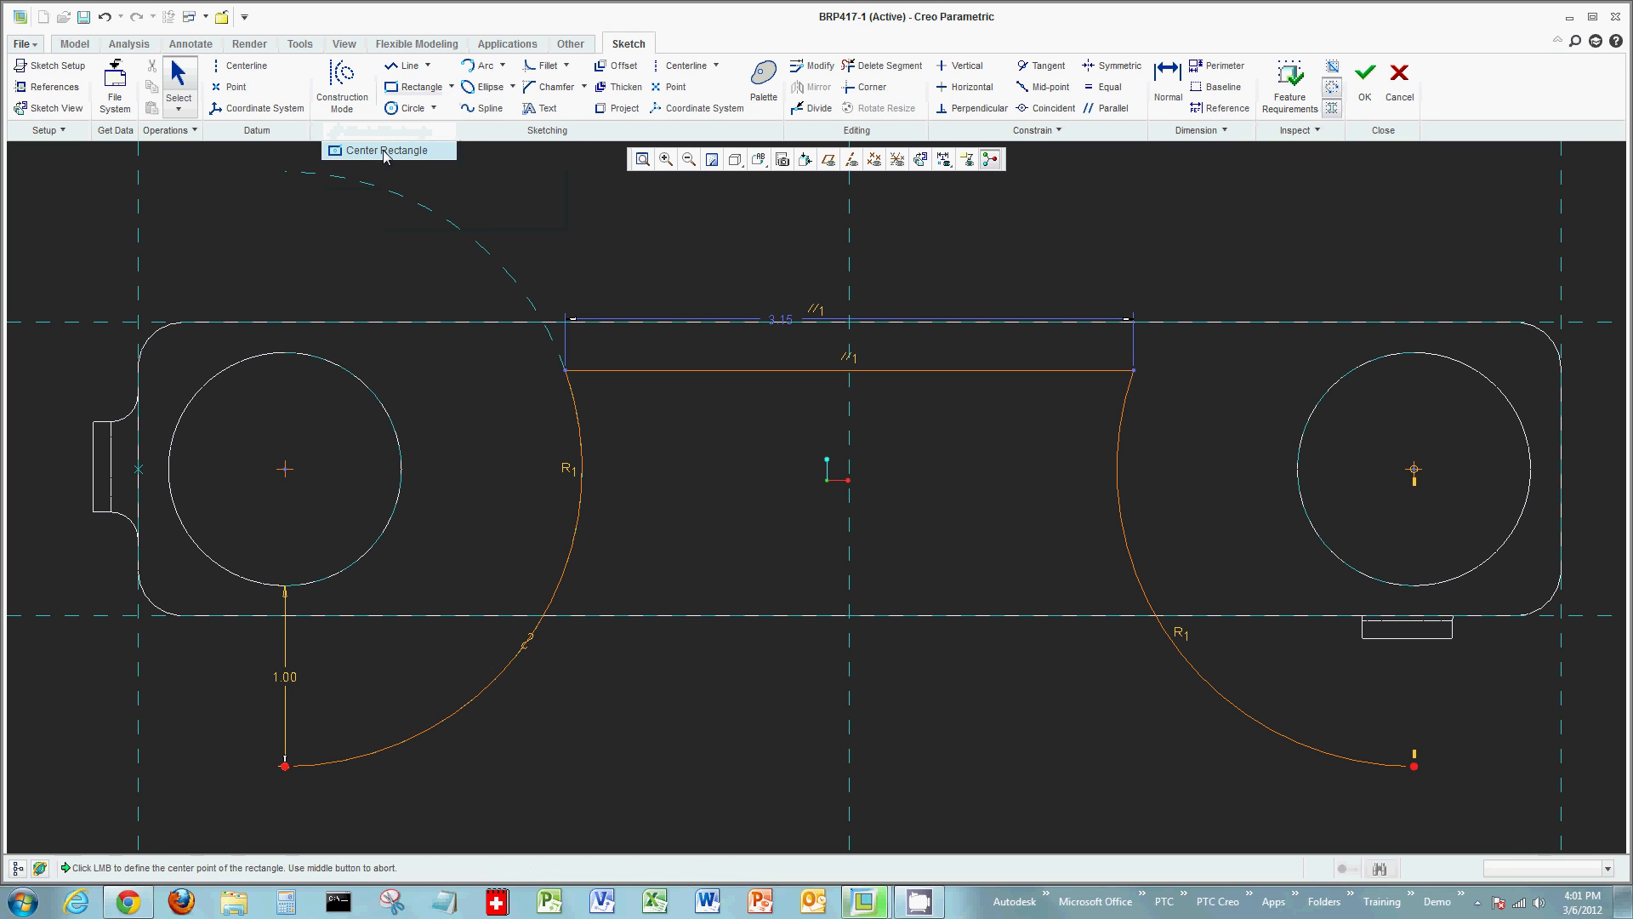
pyautogui.click(850, 615)
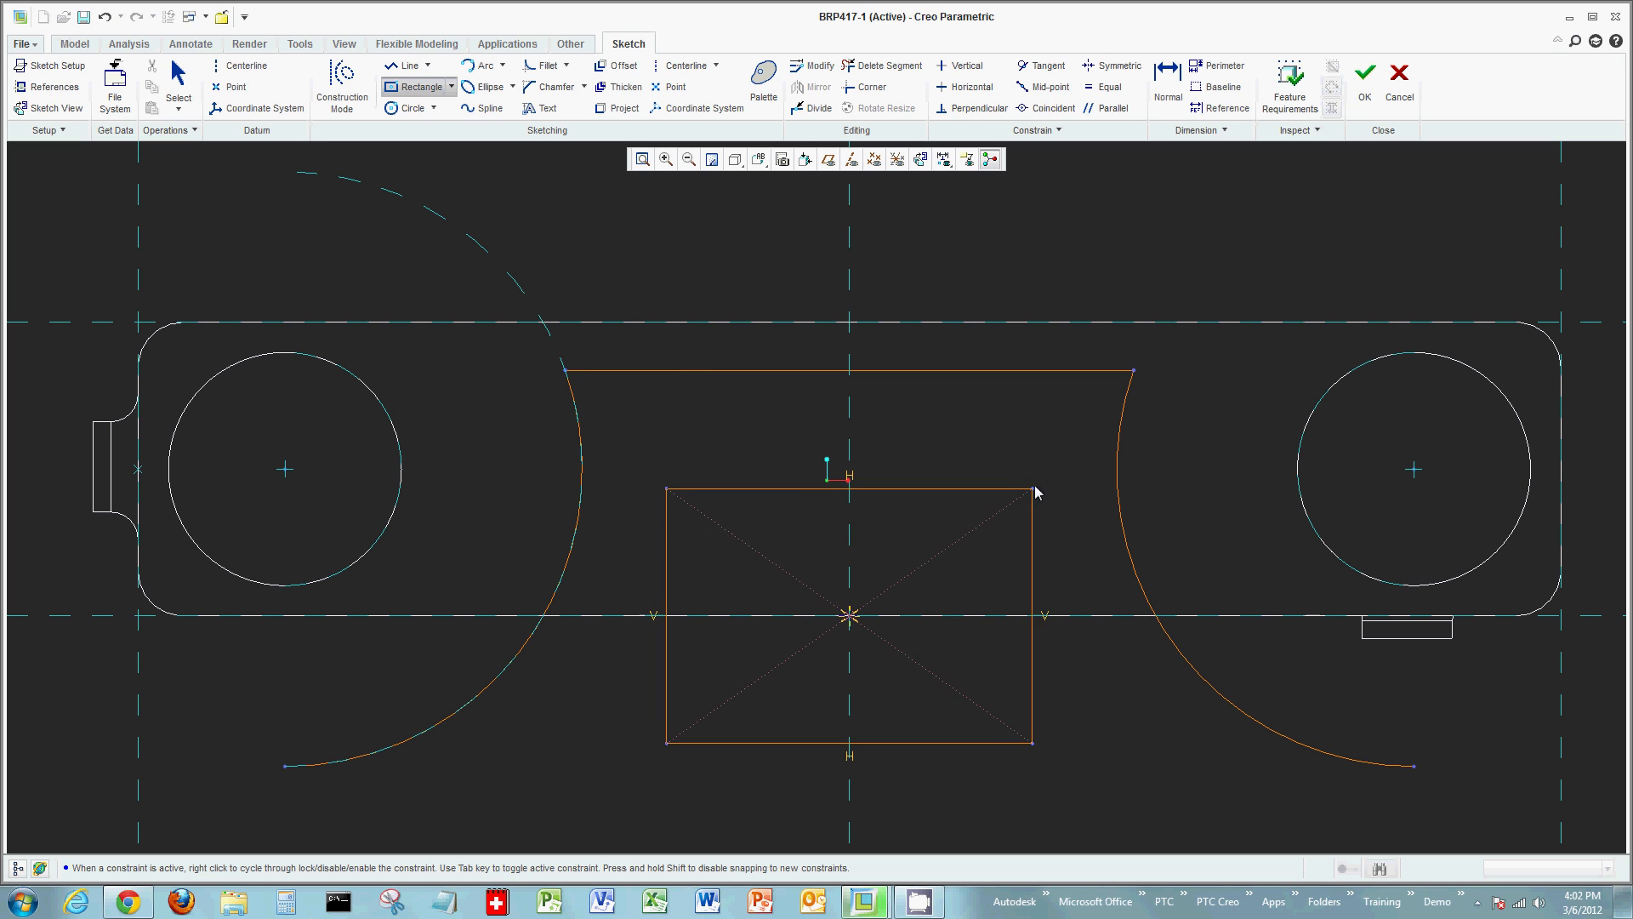
pyautogui.rightClick(1076, 476)
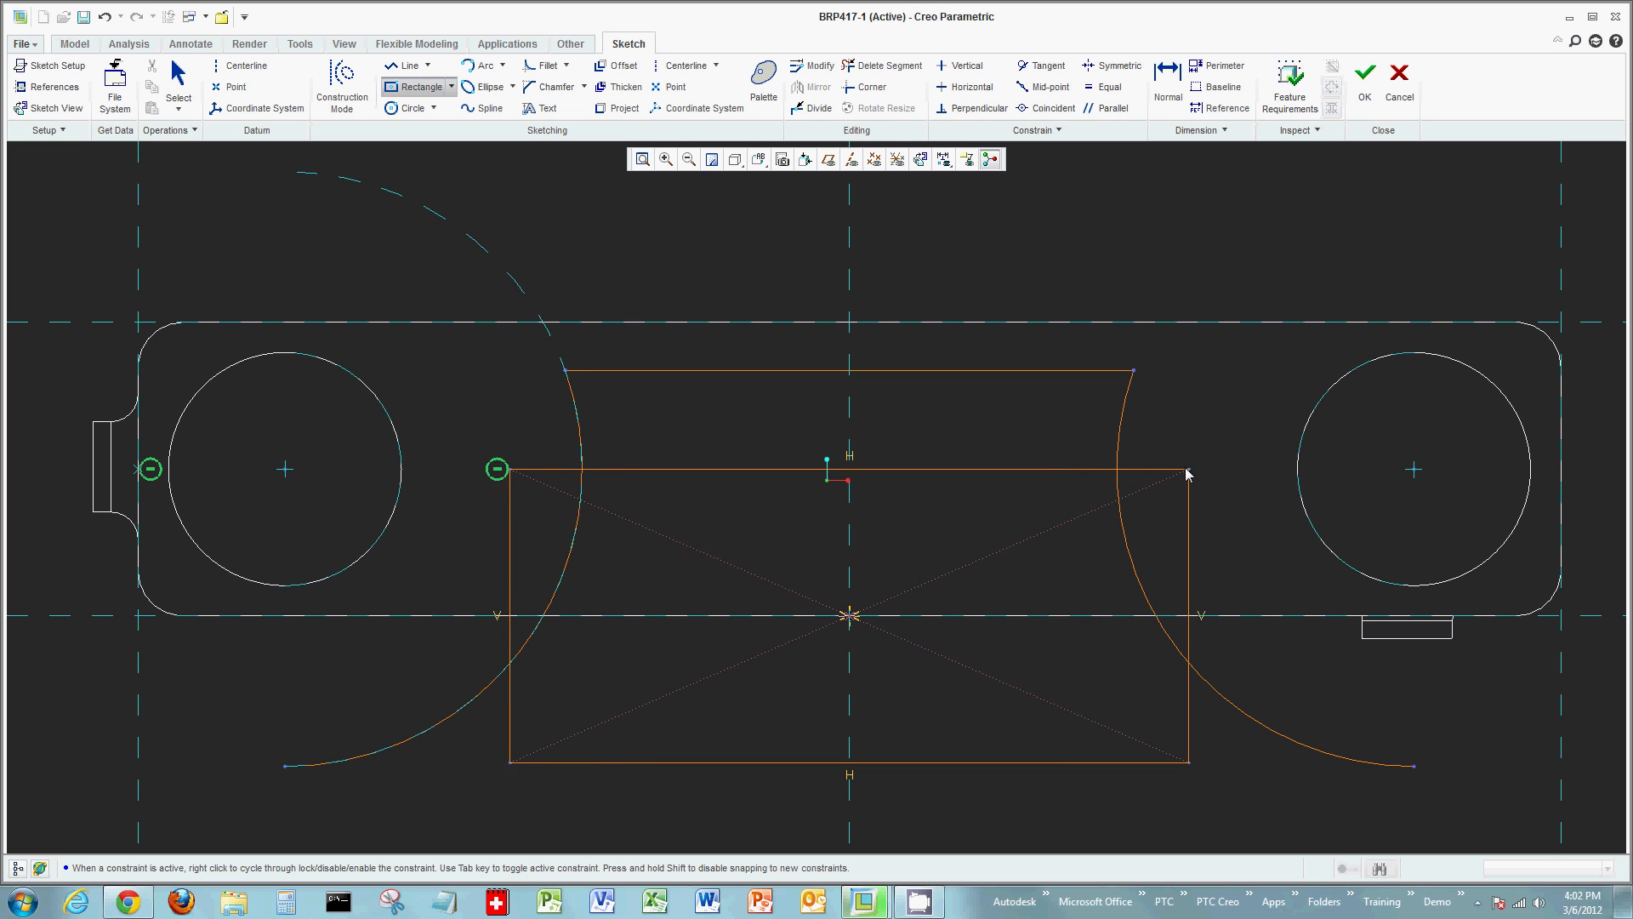
pyautogui.click(1117, 468)
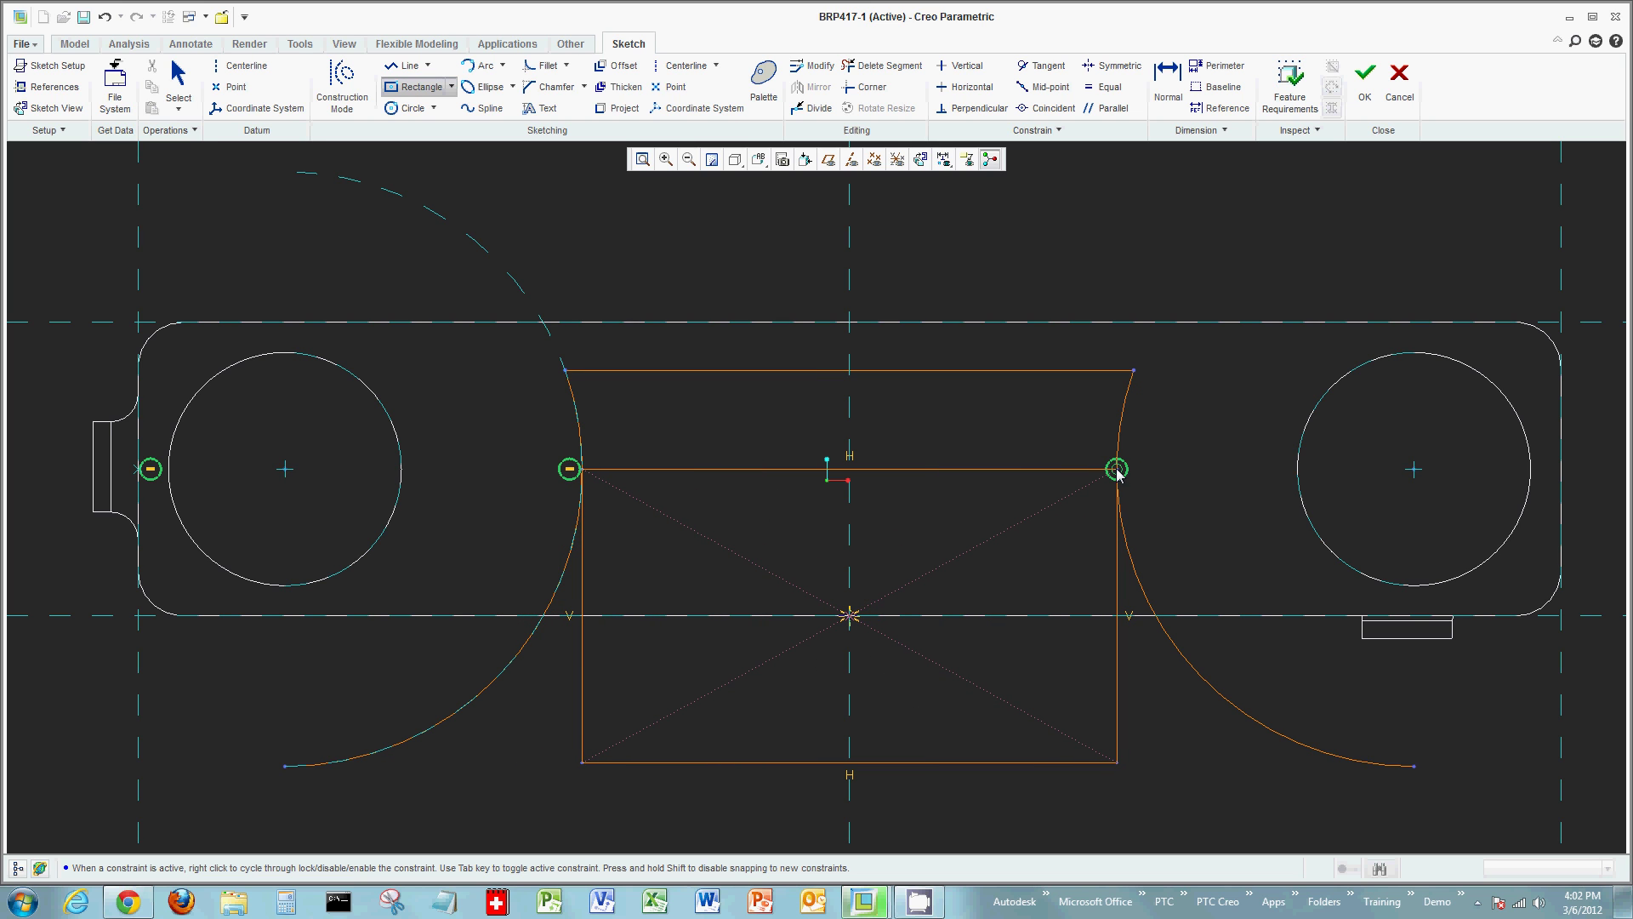
pyautogui.middleClick(1185, 468)
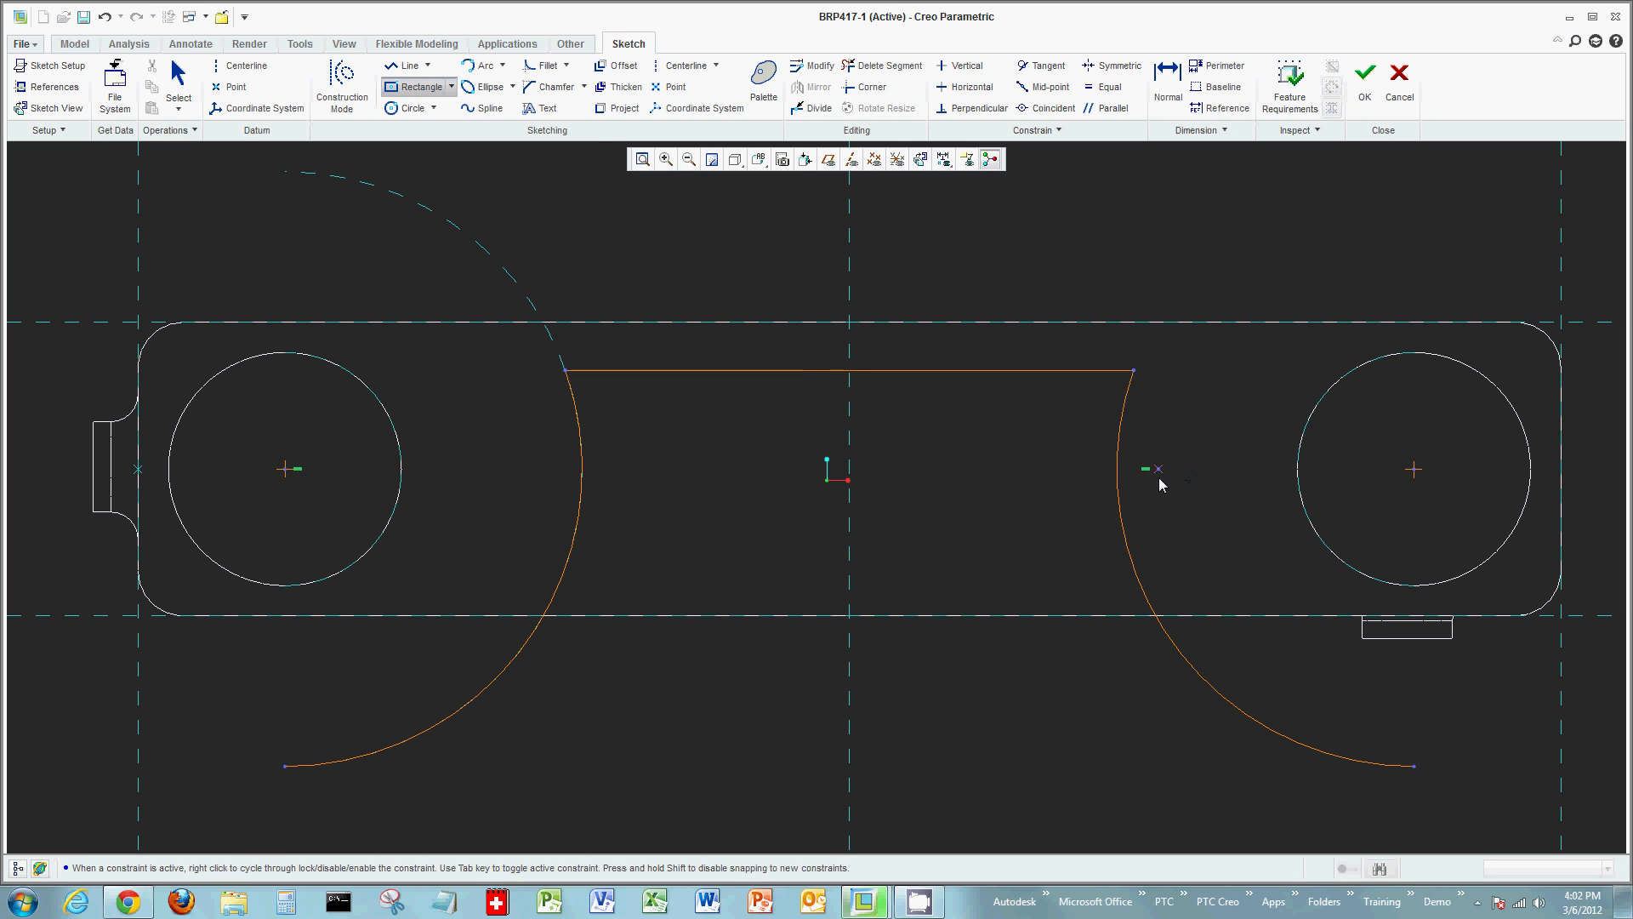
pyautogui.click(850, 615)
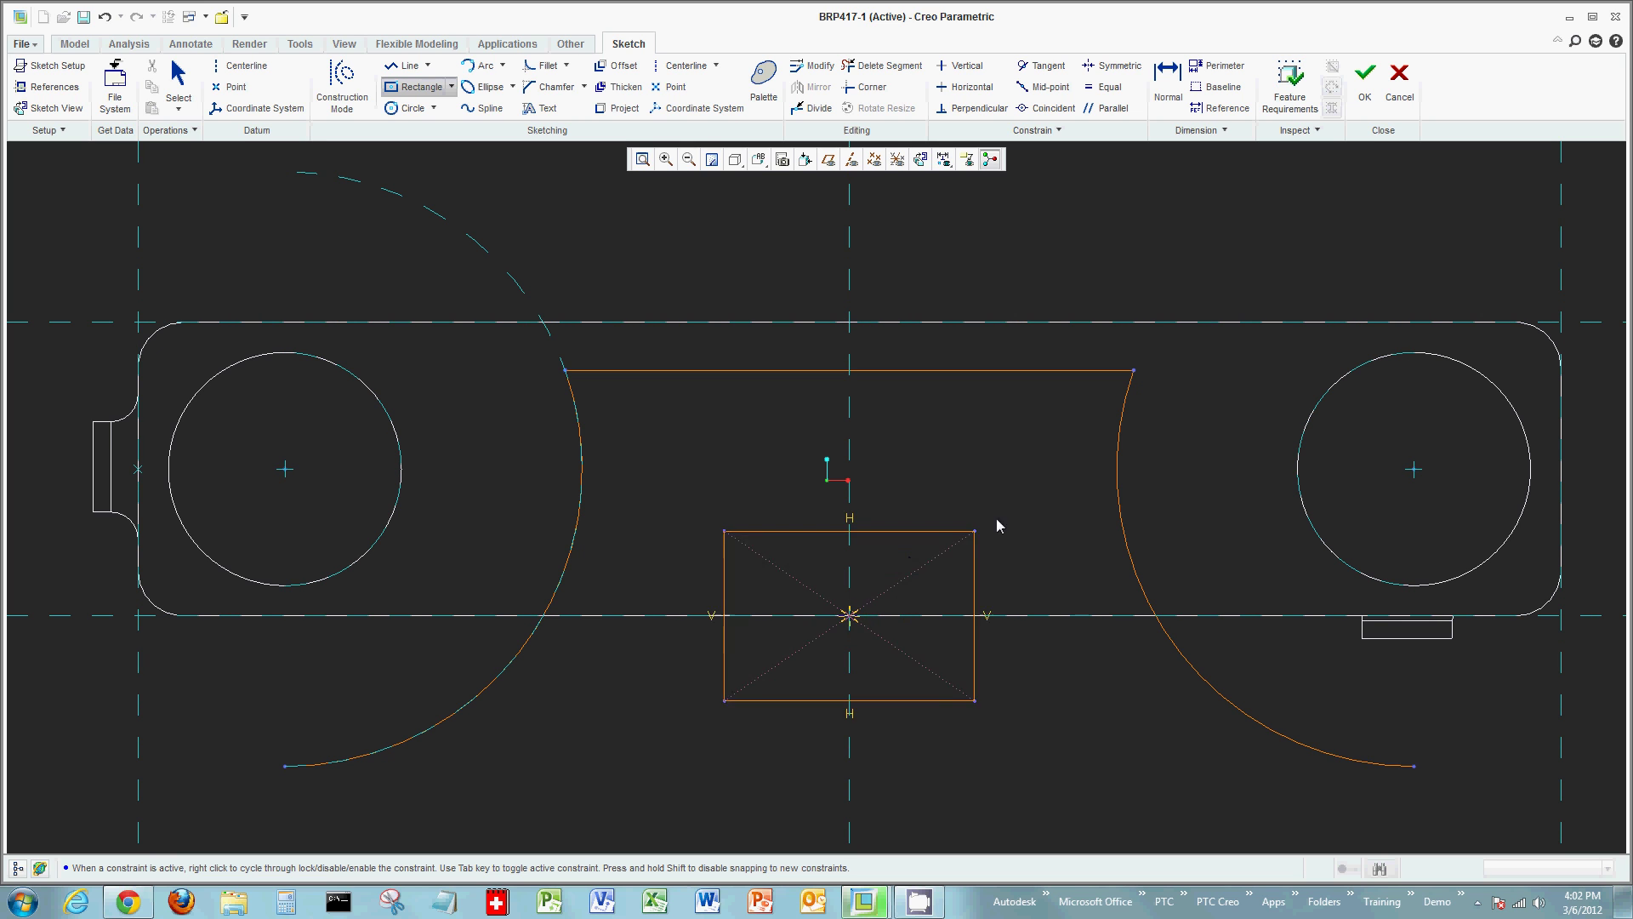
pyautogui.click(1119, 467)
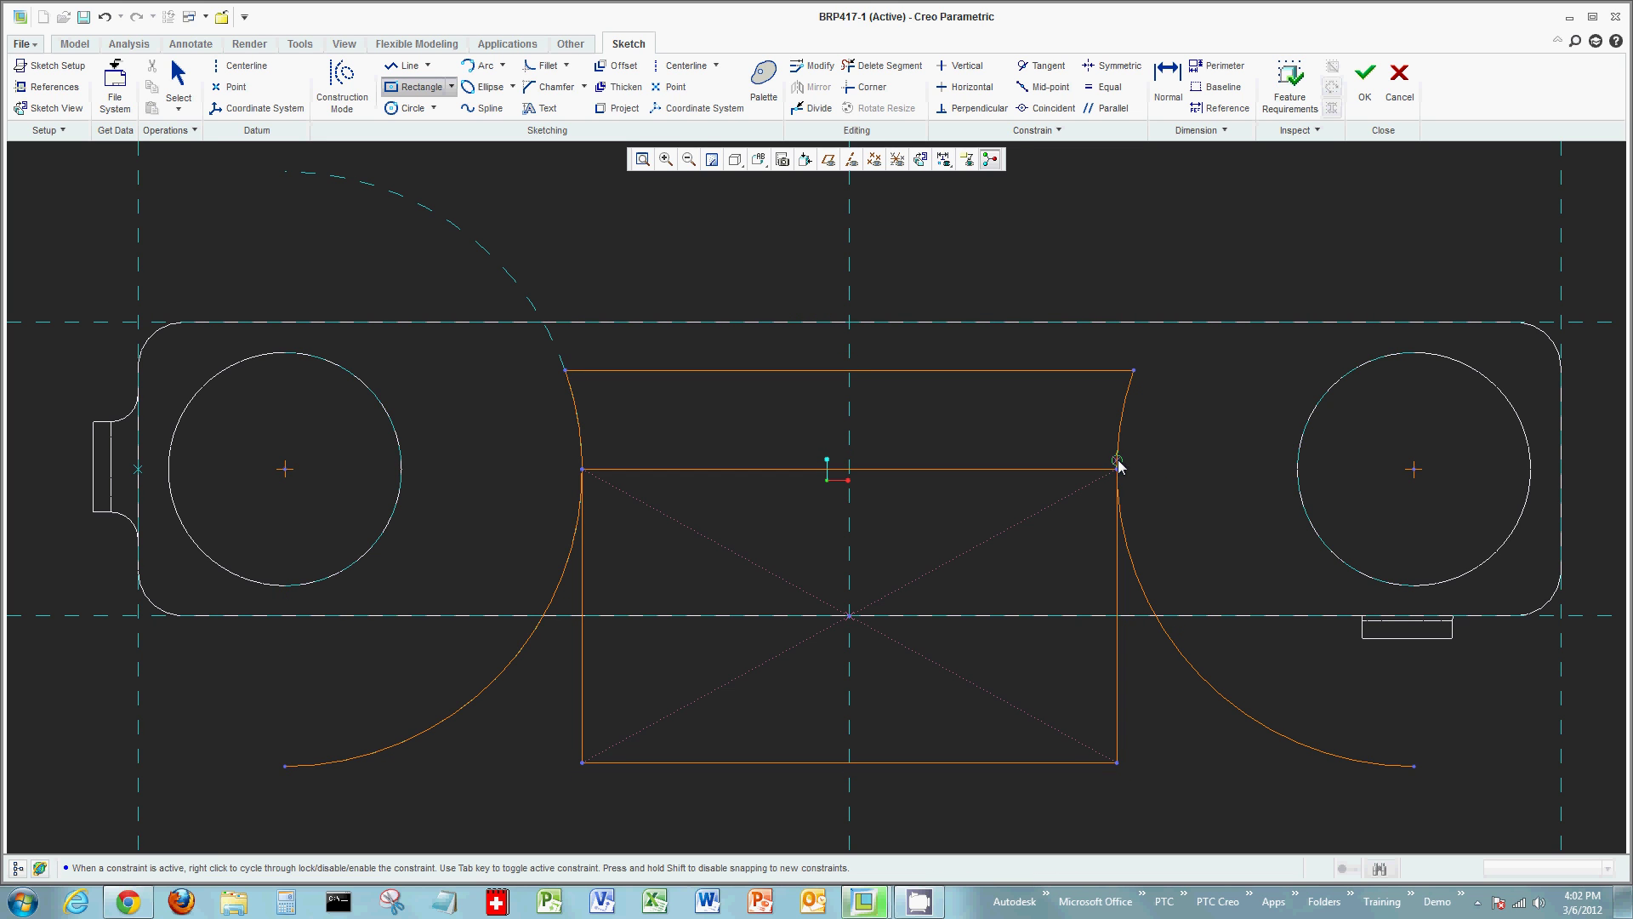
pyautogui.middleClick(1208, 503)
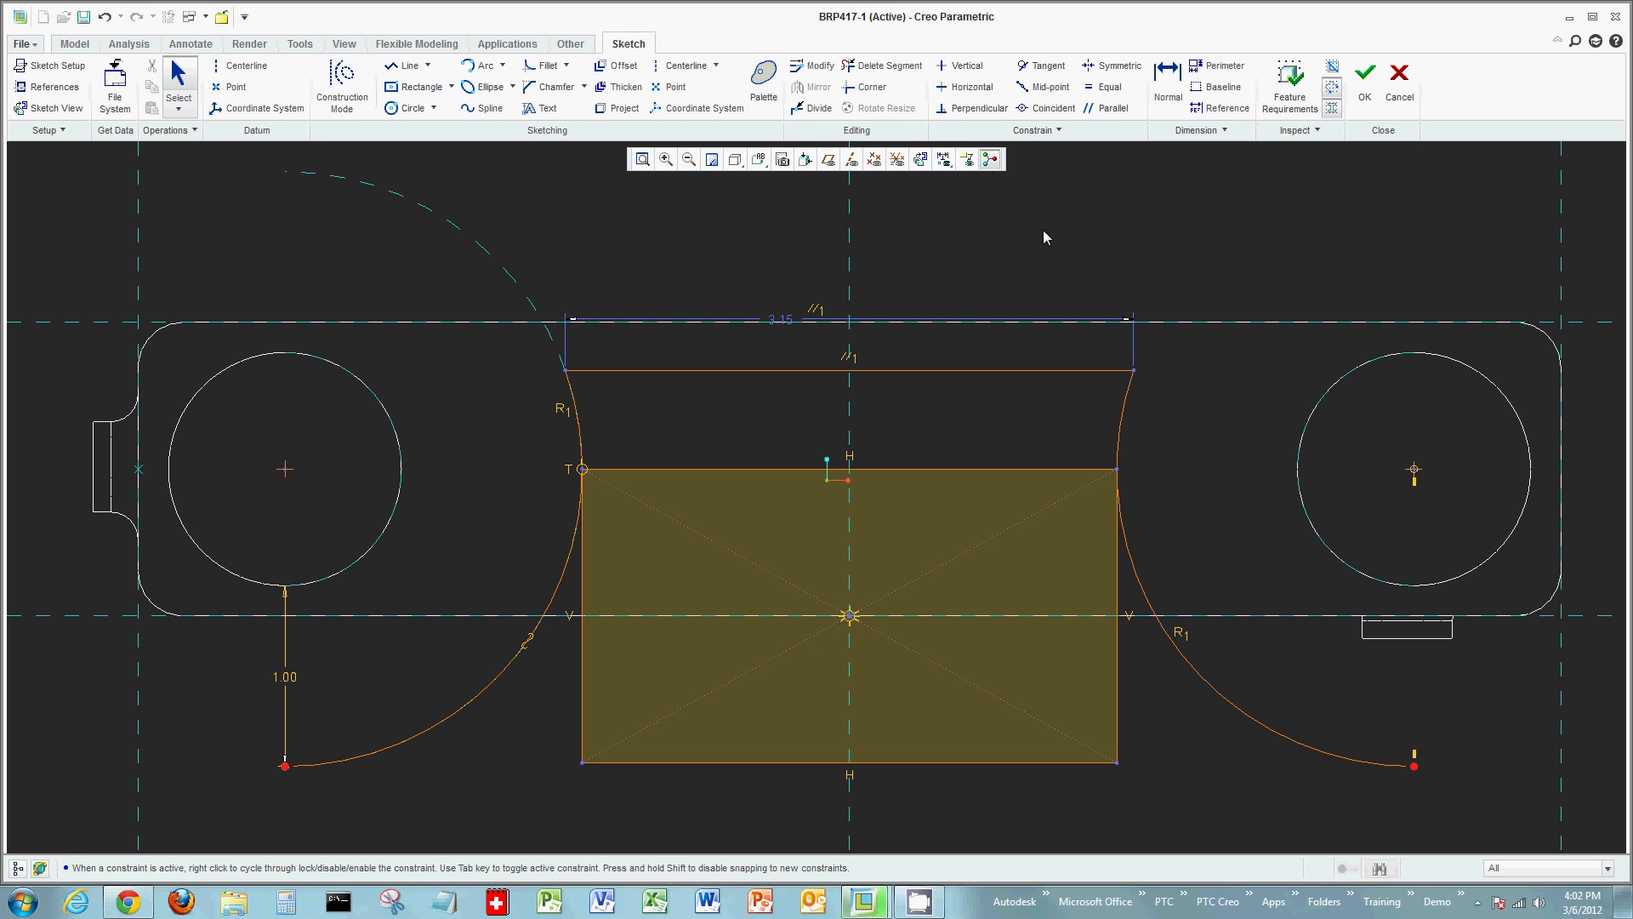
# Step: Trim away the rectangle's top edge and the portions of both arcs below the rectangle's upper corners
pyautogui.click(883, 65)
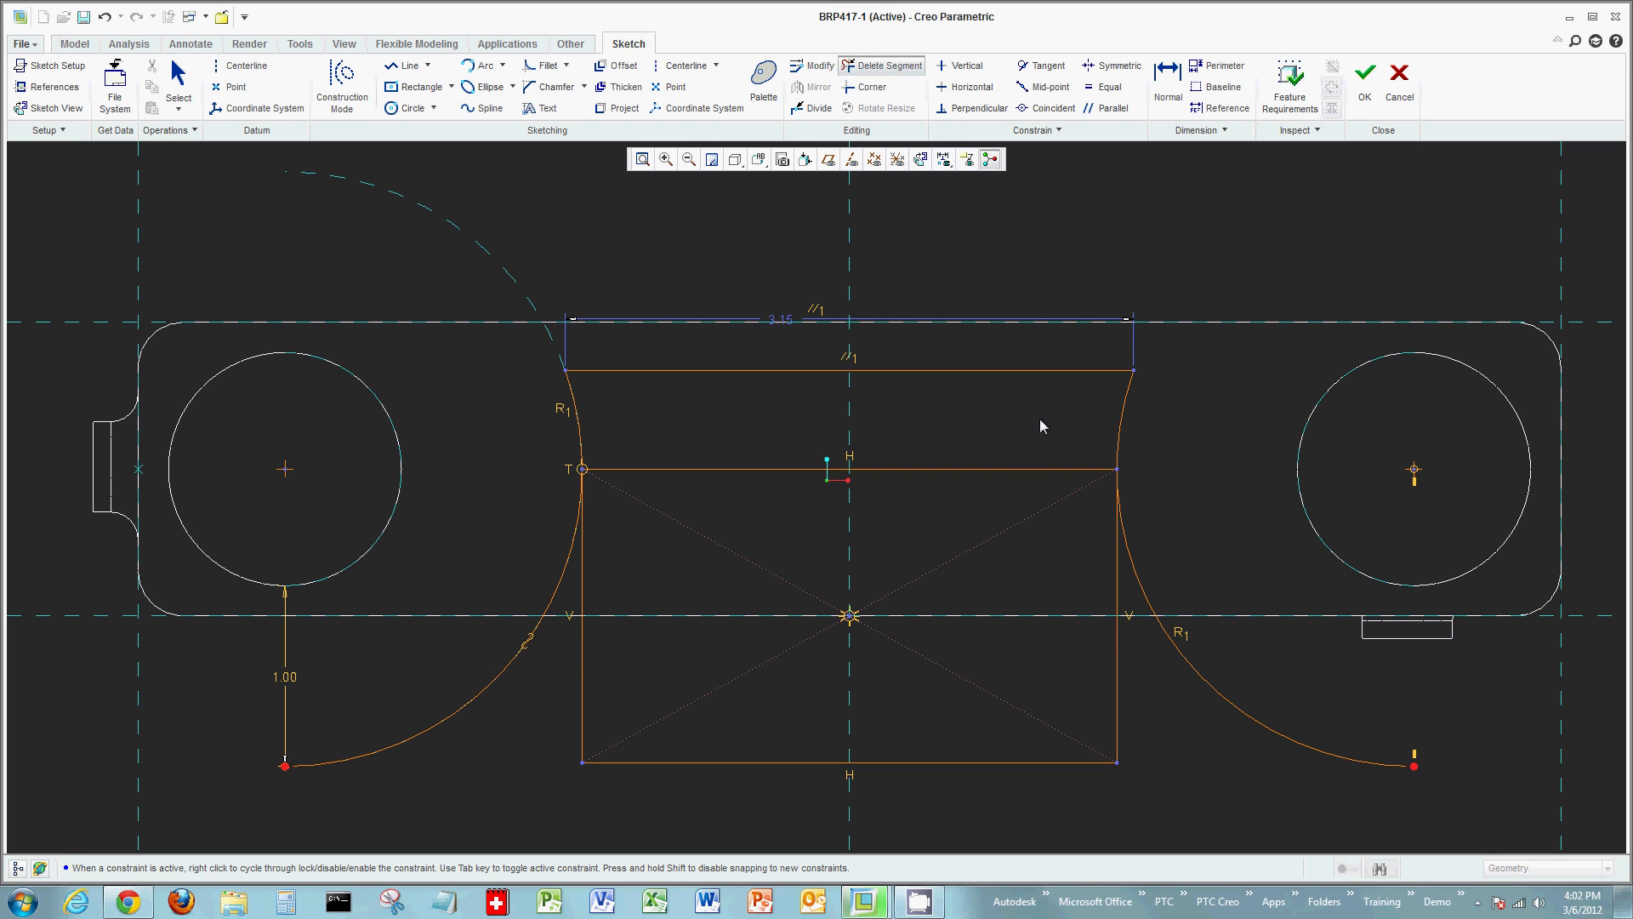
pyautogui.moveTo(978, 503); pyautogui.dragTo(974, 510)
pyautogui.click(772, 468)
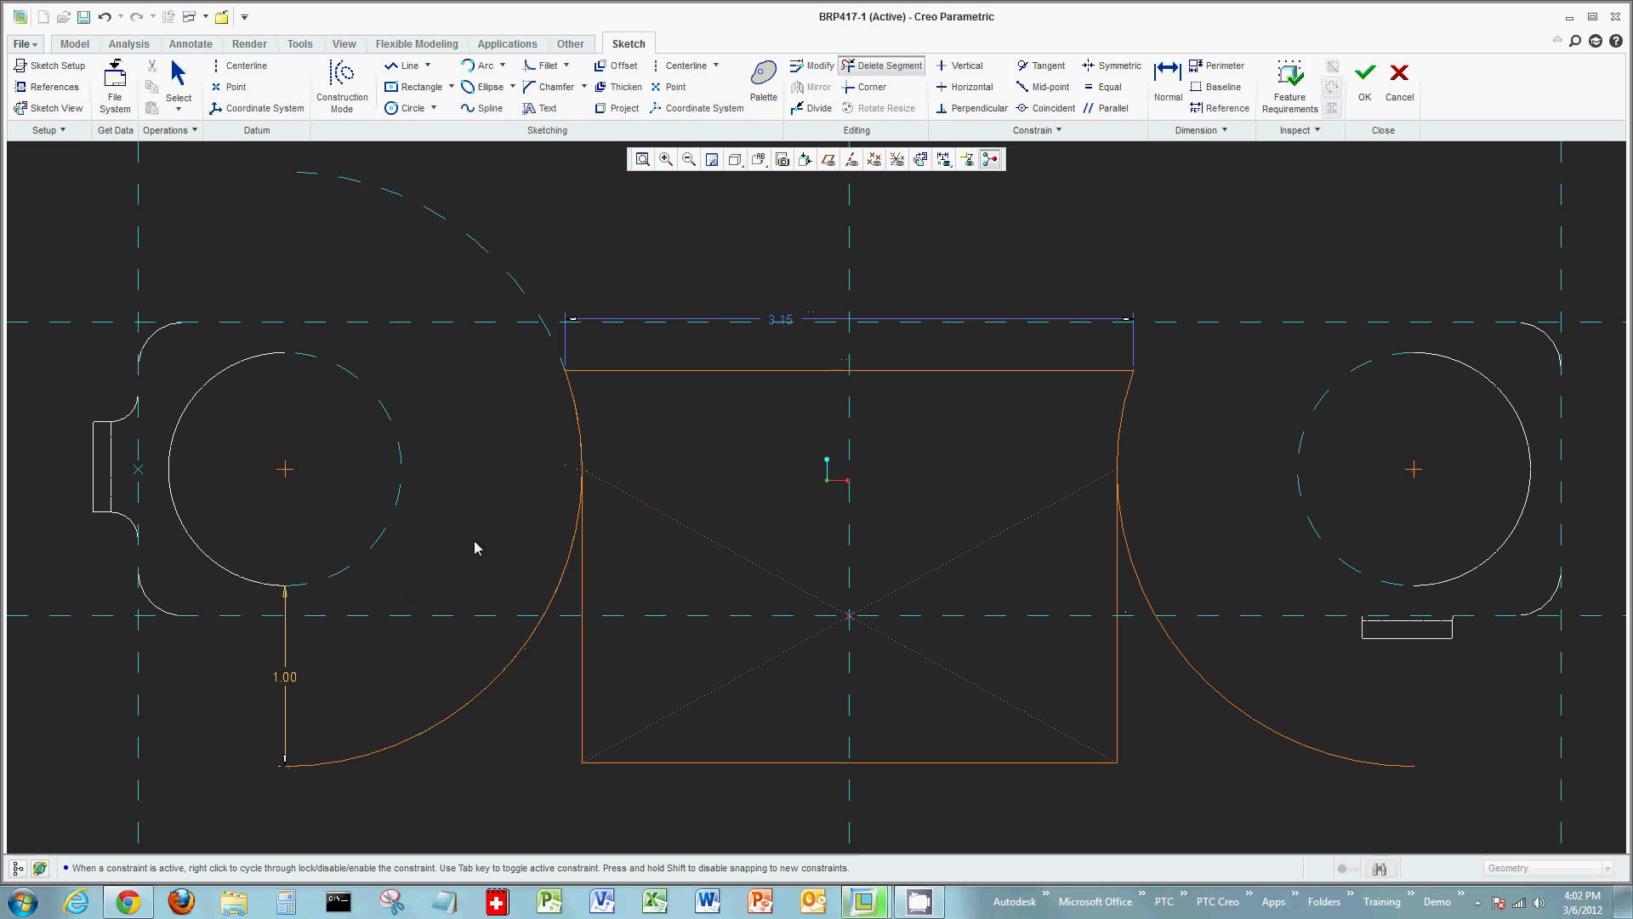
pyautogui.click(523, 652)
pyautogui.moveTo(1274, 621)
pyautogui.mouseDown()
pyautogui.moveTo(1155, 584)
pyautogui.moveTo(1248, 677)
pyautogui.moveTo(1290, 660)
pyautogui.mouseUp()
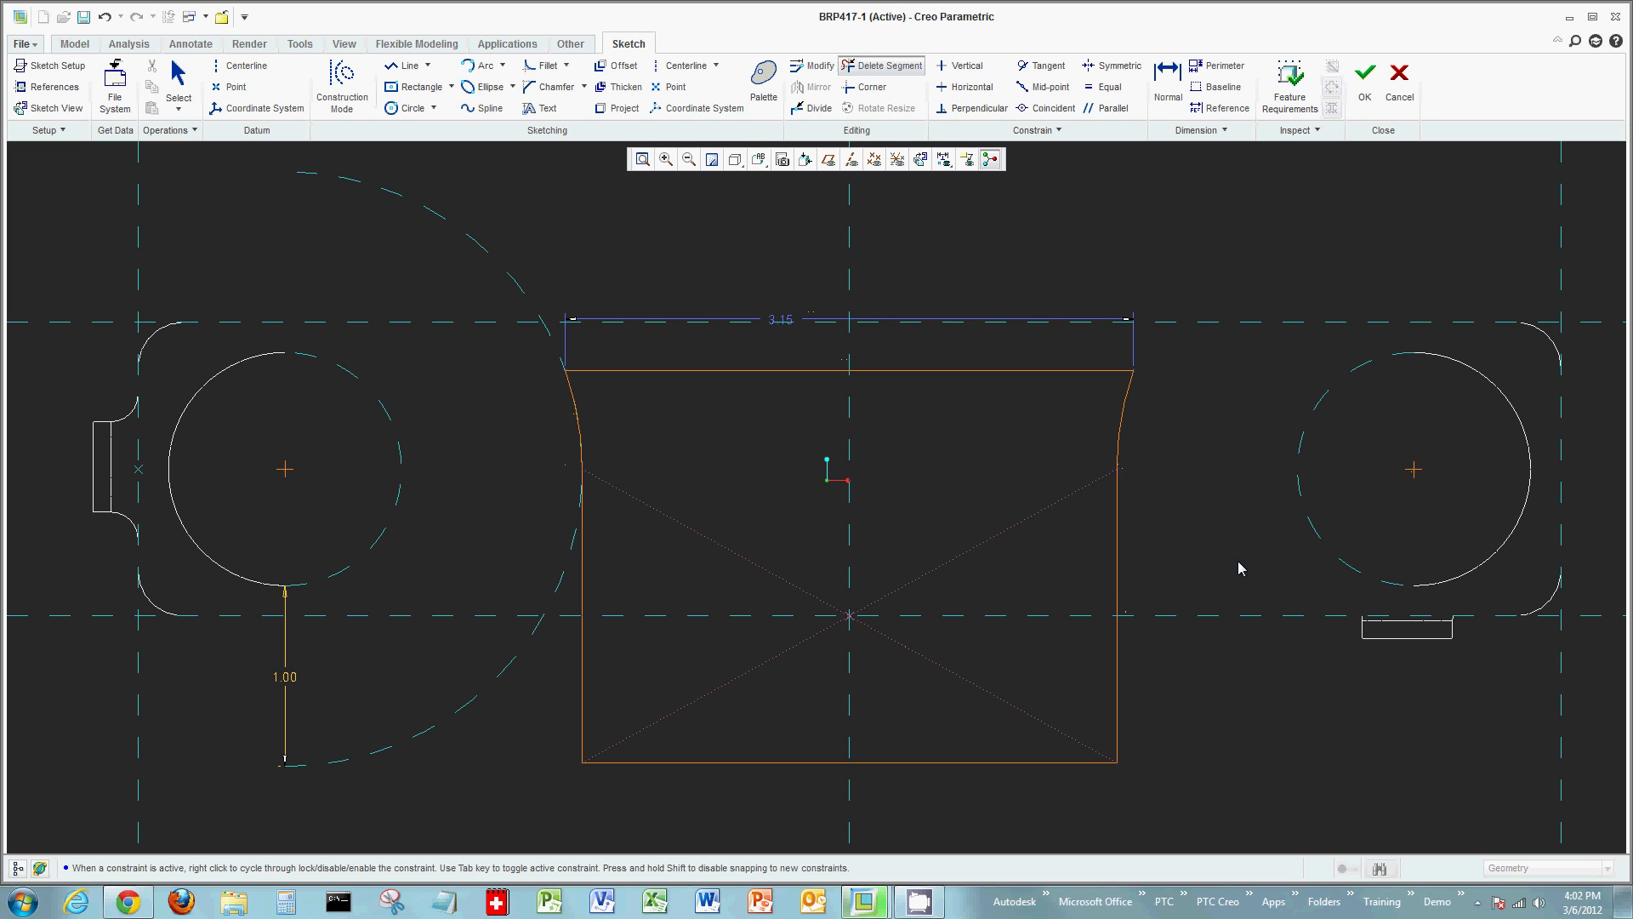
pyautogui.middleClick(1180, 546)
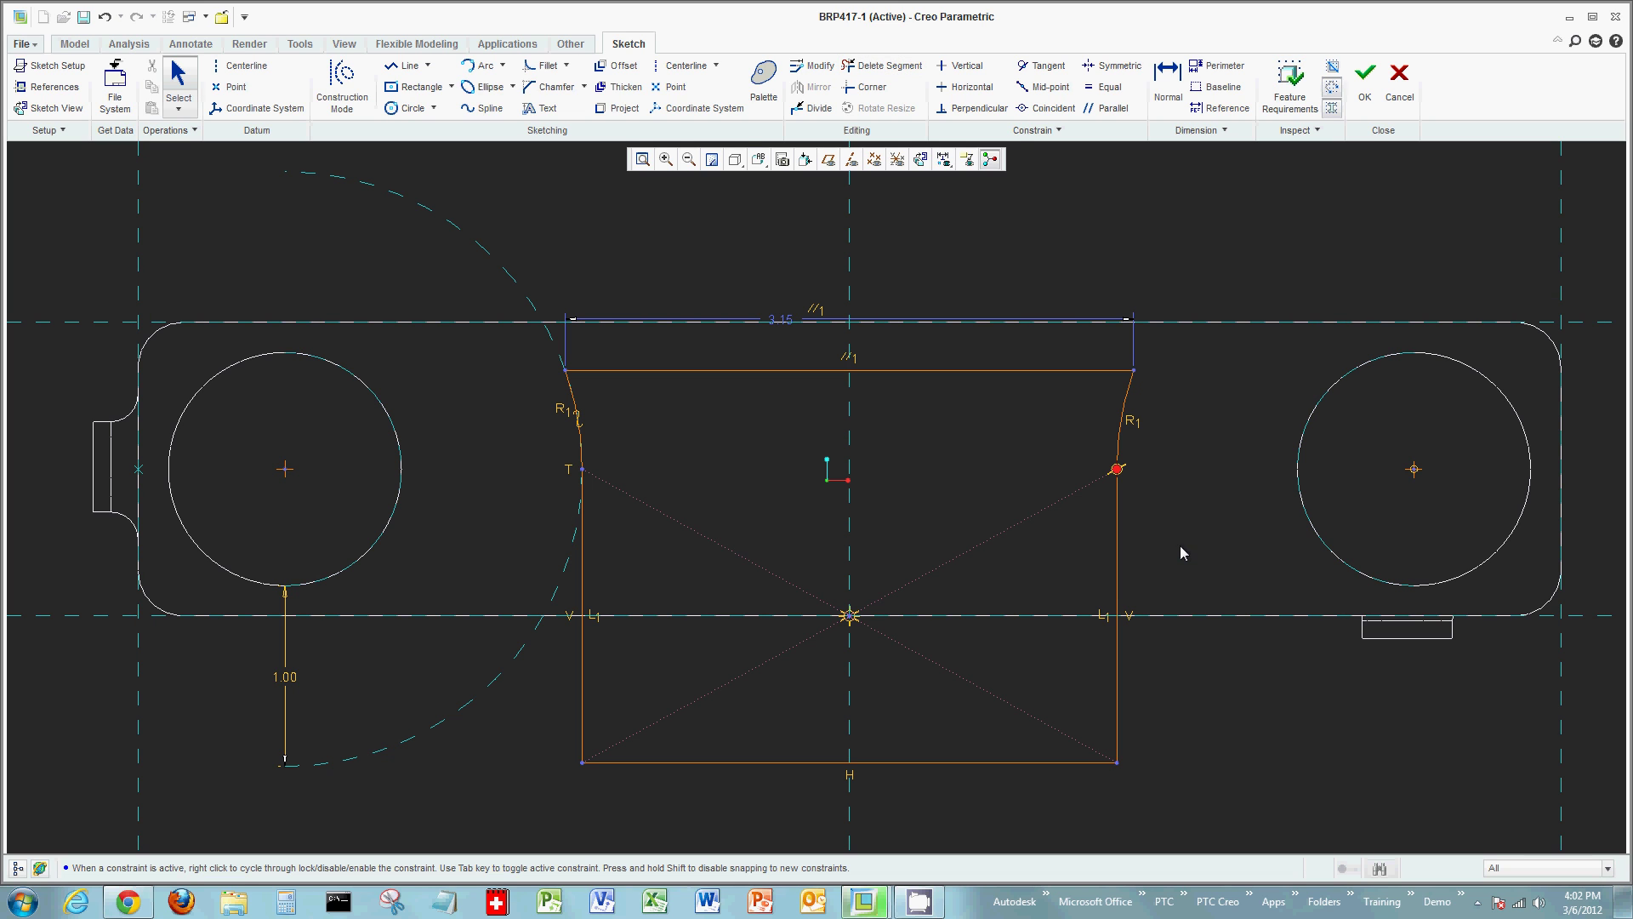
# Step: Delete the leftover dashed arc around the left hole and the rectangle's right vertical side
pyautogui.click(520, 662)
pyautogui.press('Delete')
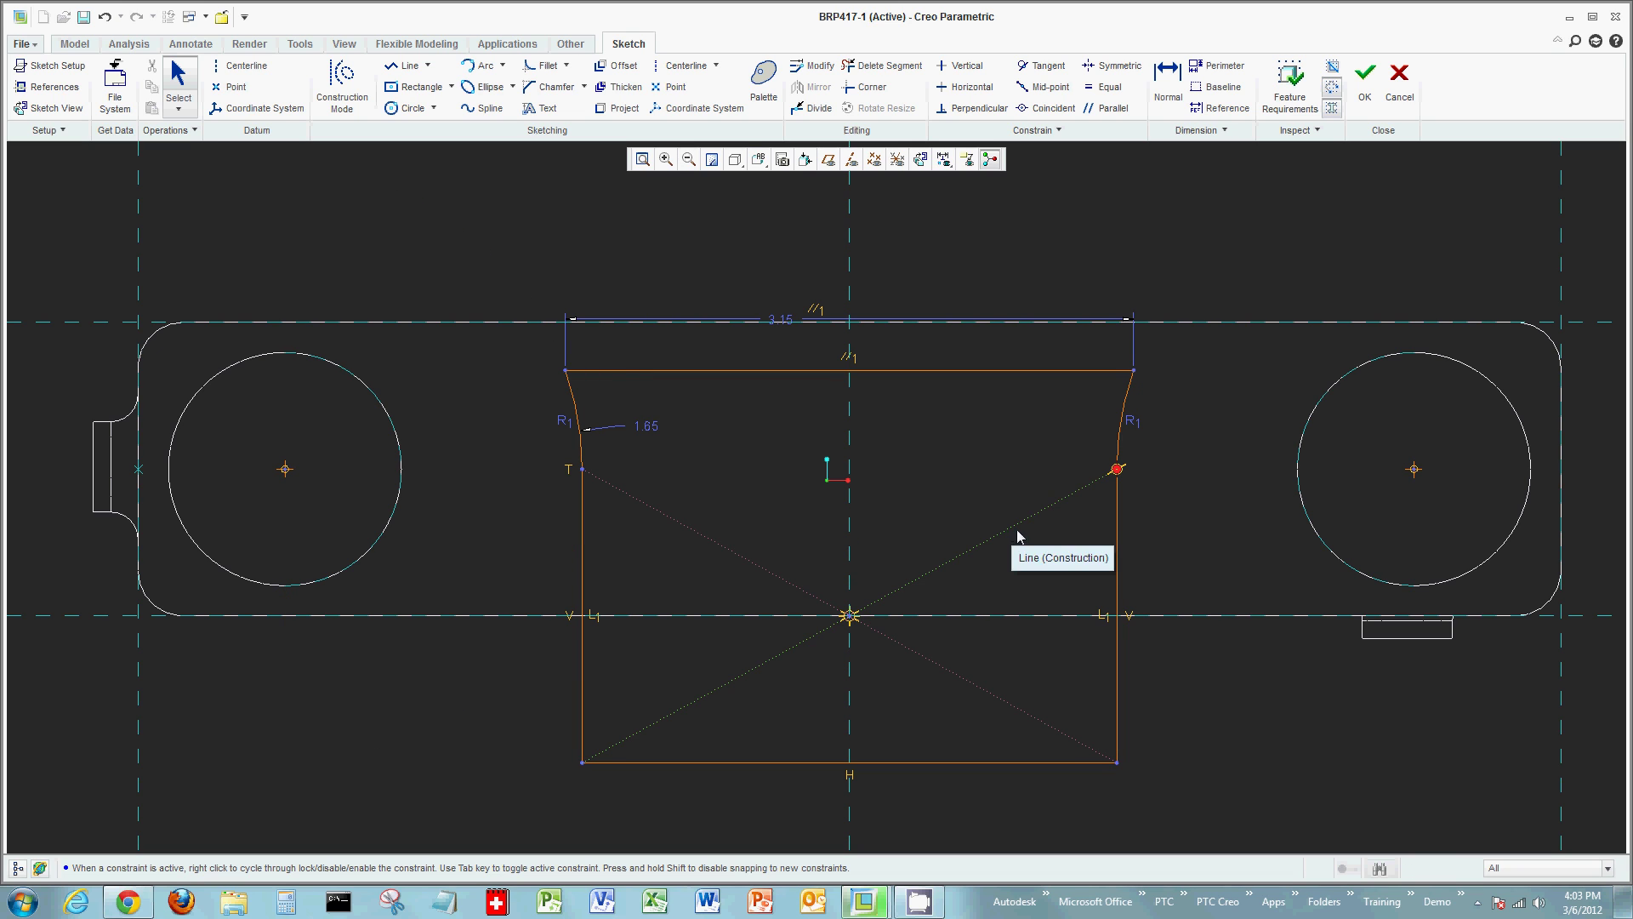
pyautogui.click(1116, 527)
pyautogui.press('Delete')
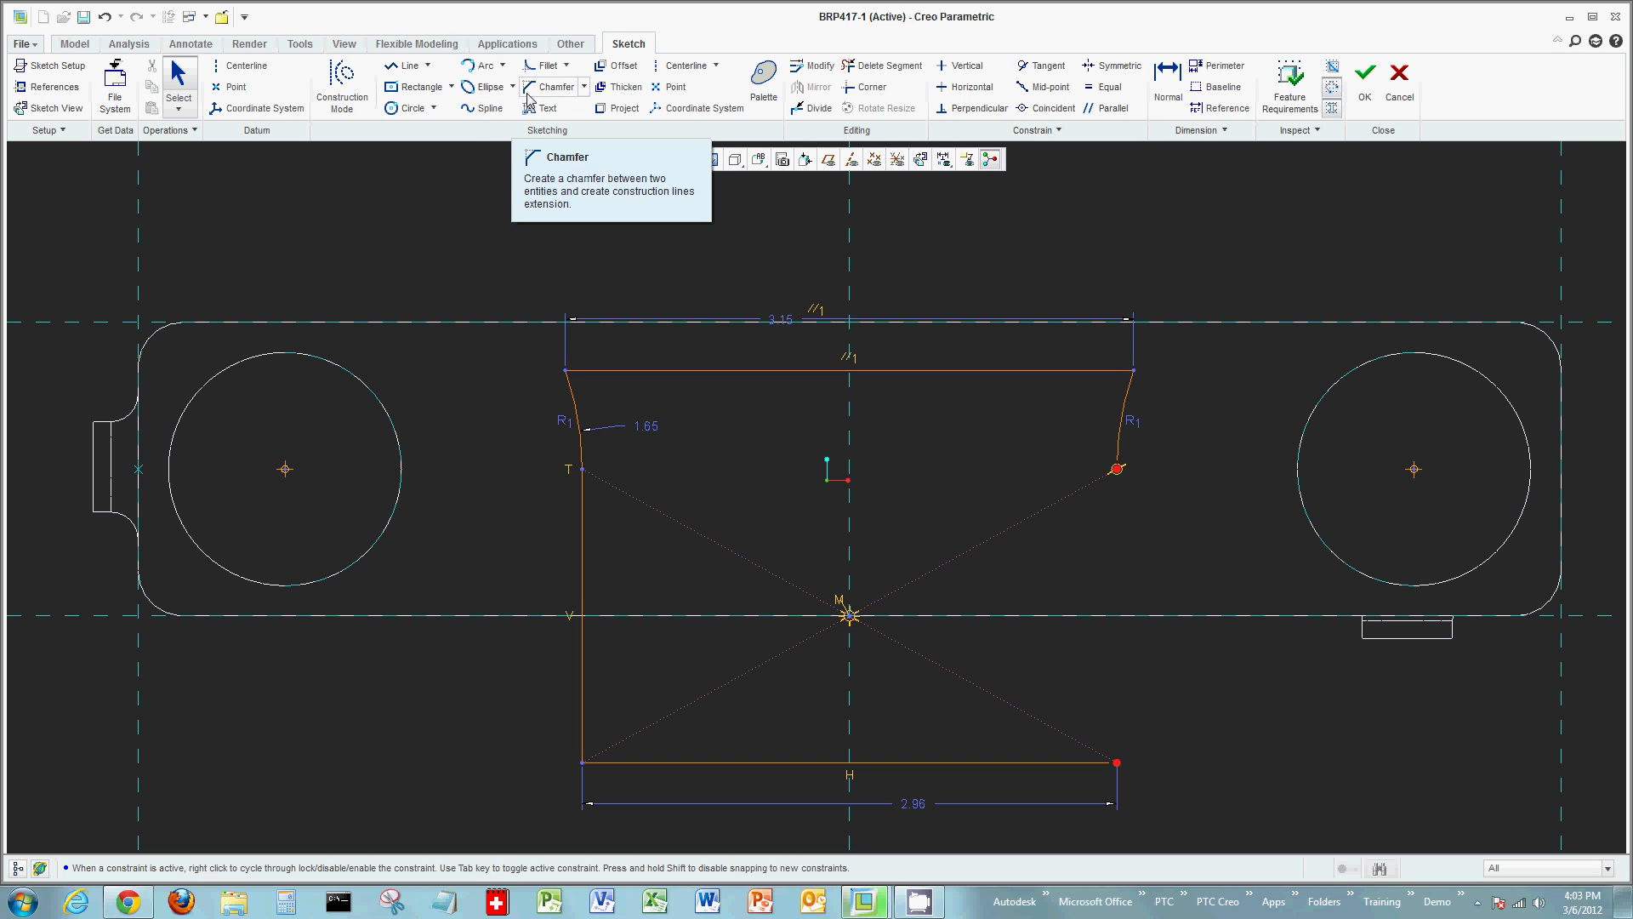
# Step: Round the profile's lower-left corner with a circular fillet and set its radius to 0.5
pyautogui.click(566, 65)
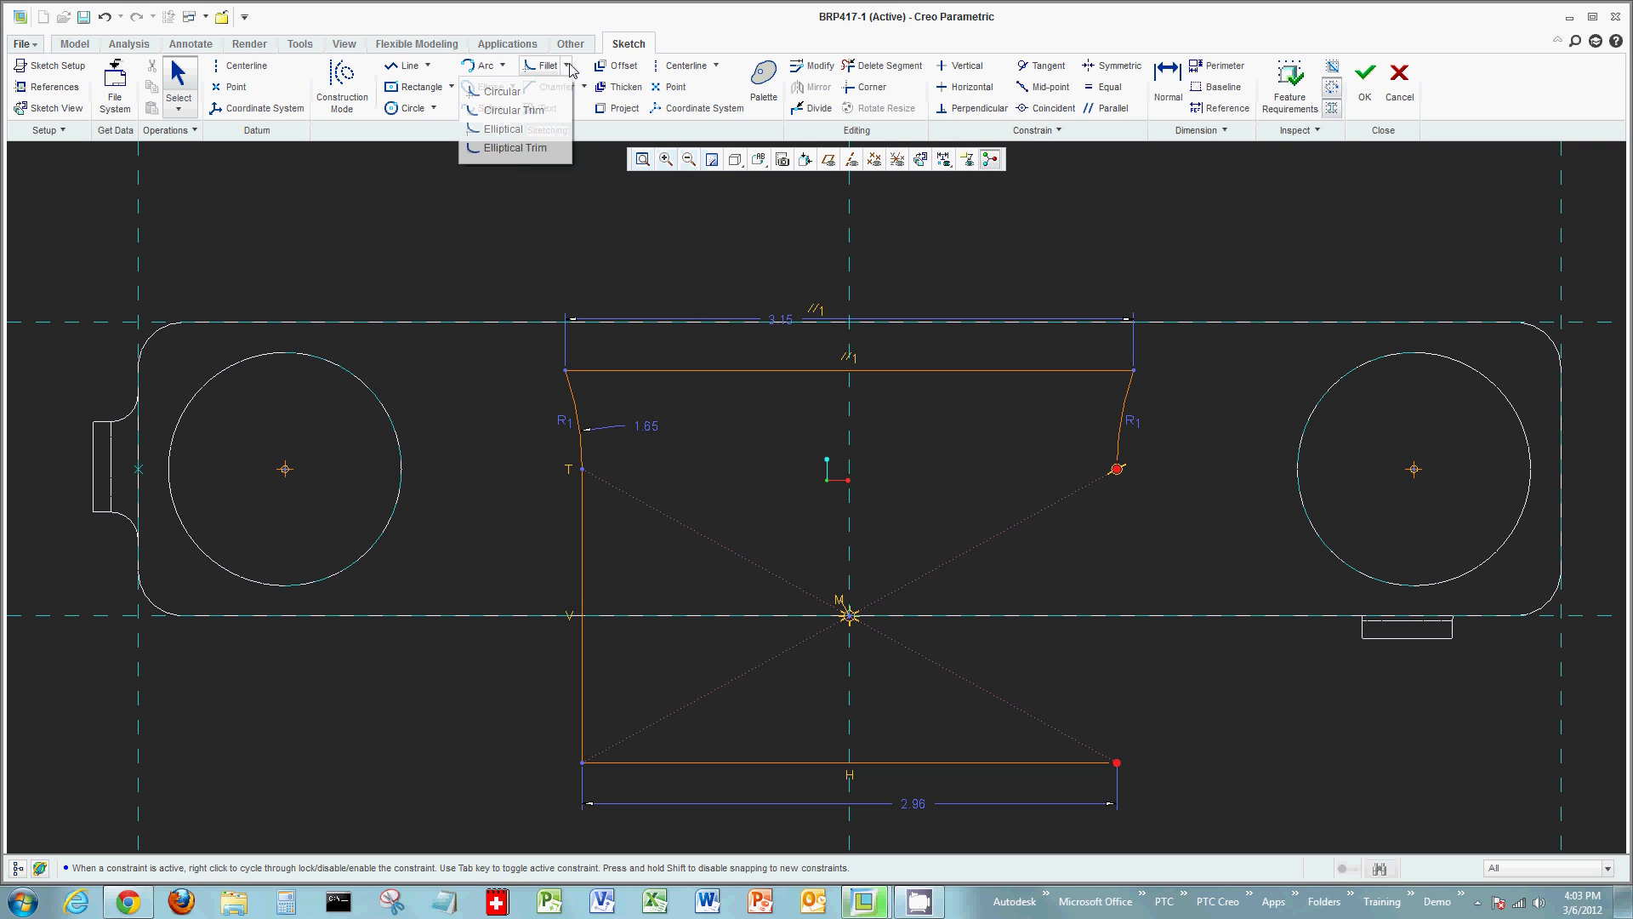
pyautogui.click(502, 91)
pyautogui.click(584, 705)
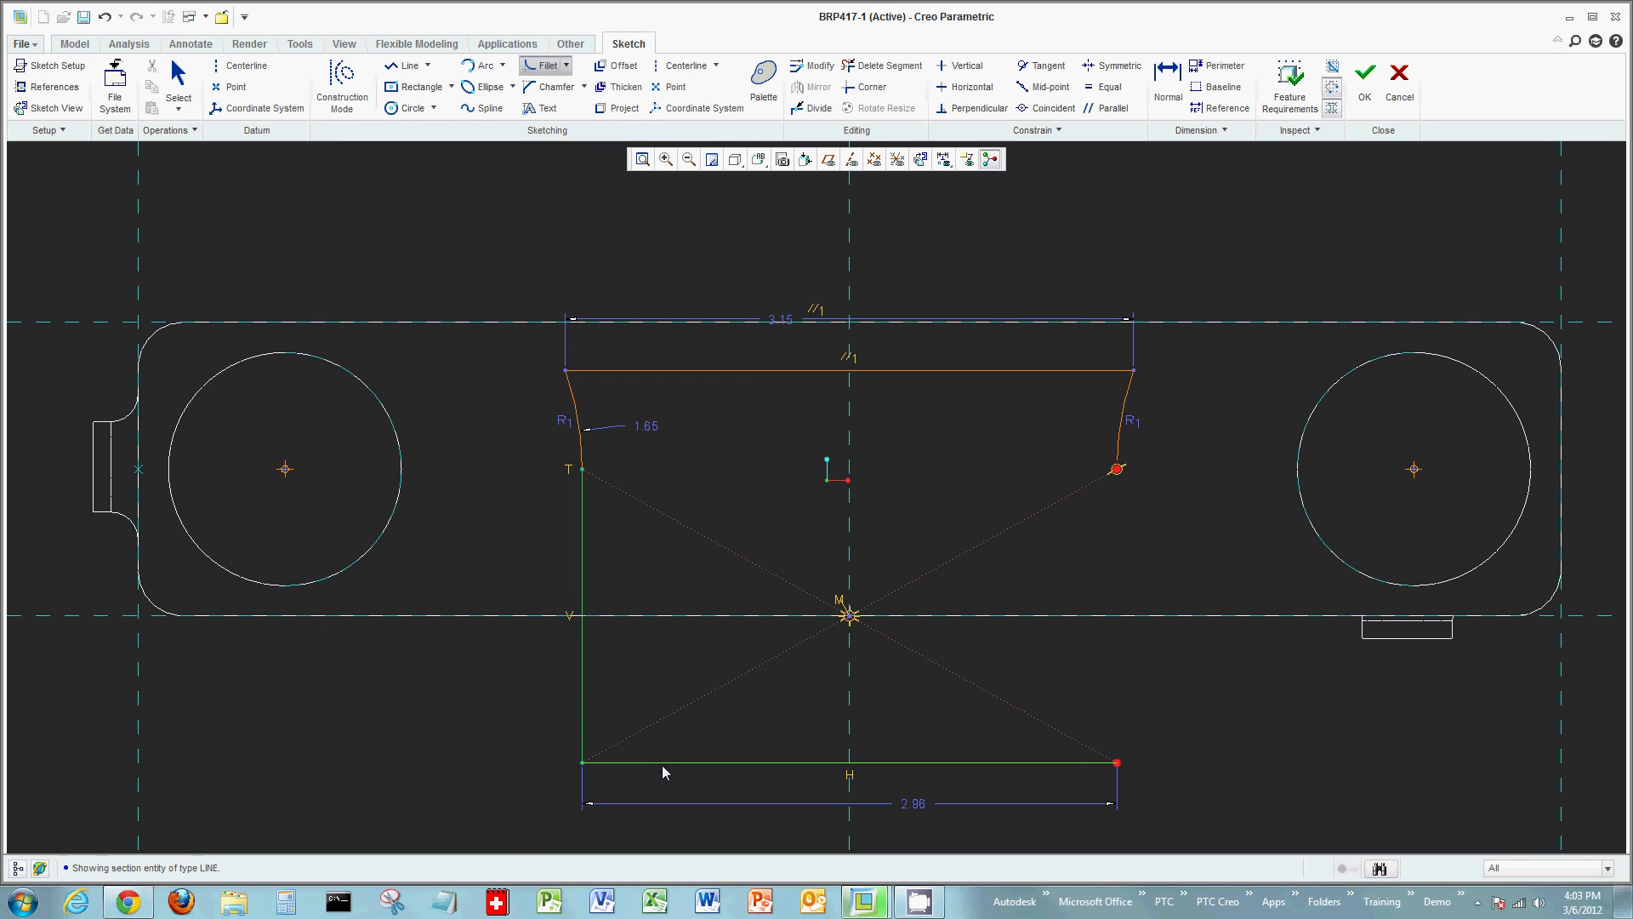
pyautogui.click(662, 763)
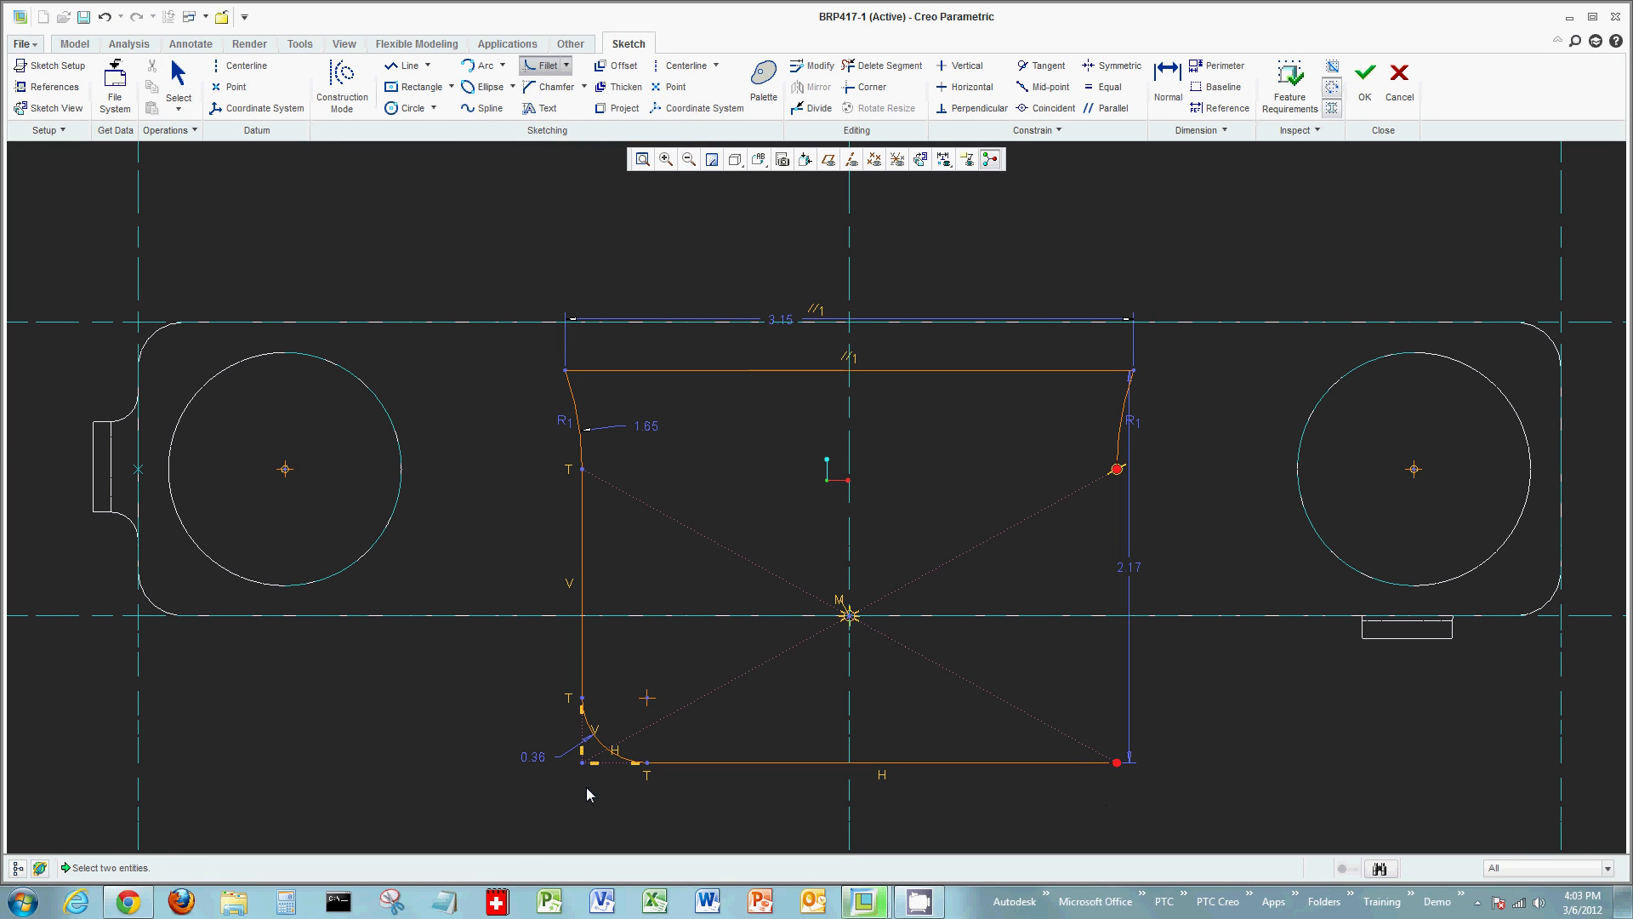
pyautogui.scroll(-6, 587, 784)
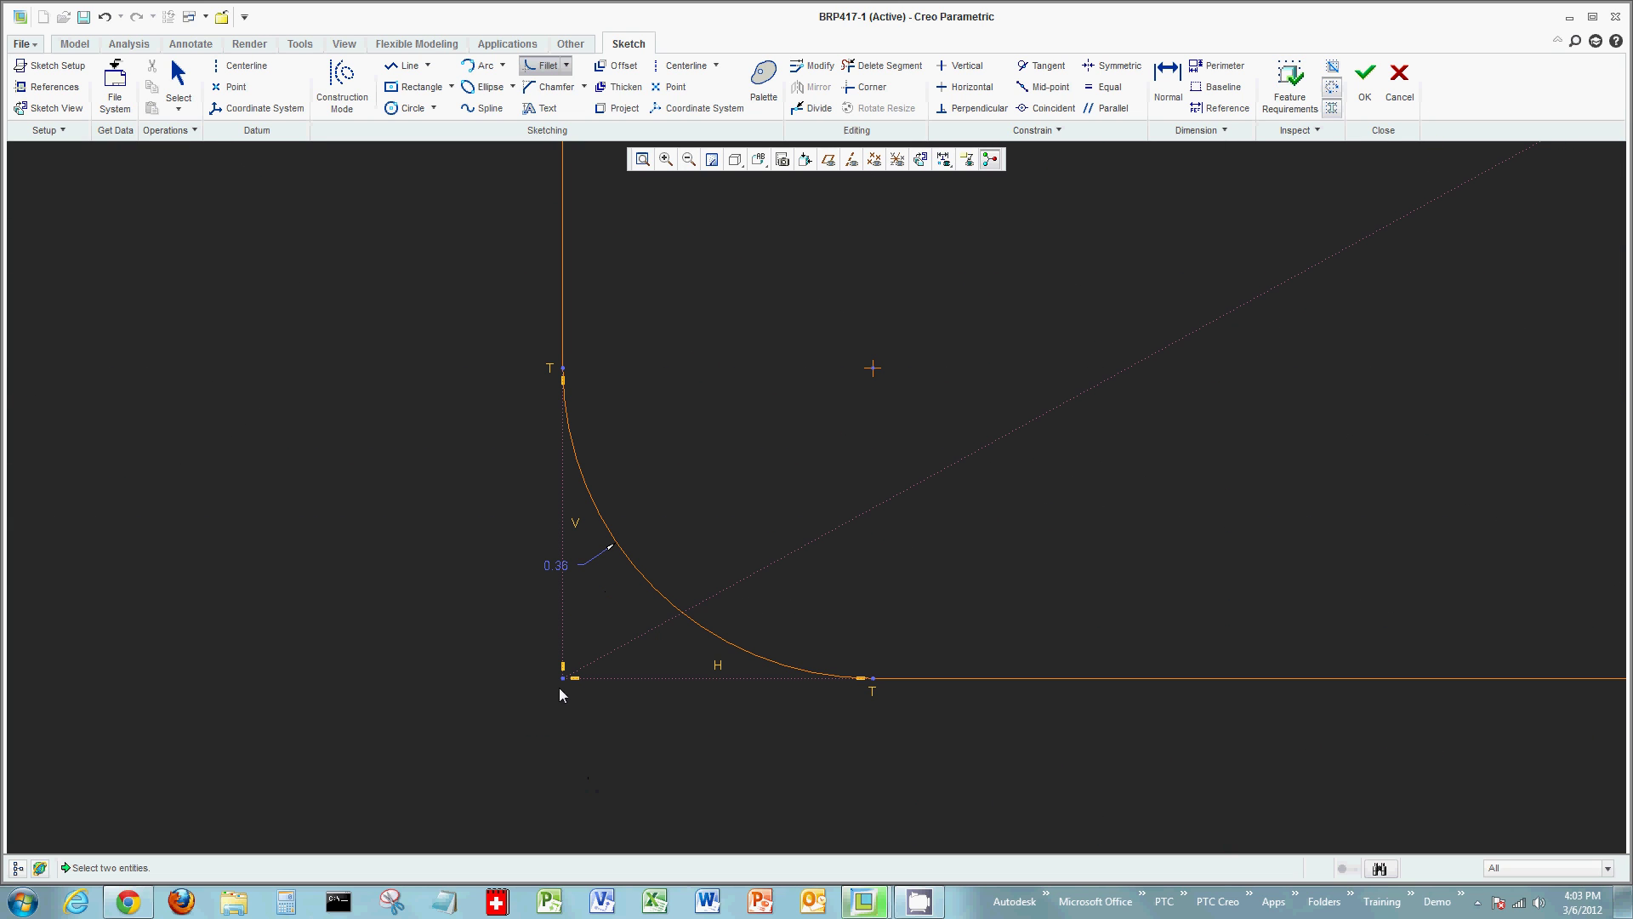
pyautogui.middleClick(612, 721)
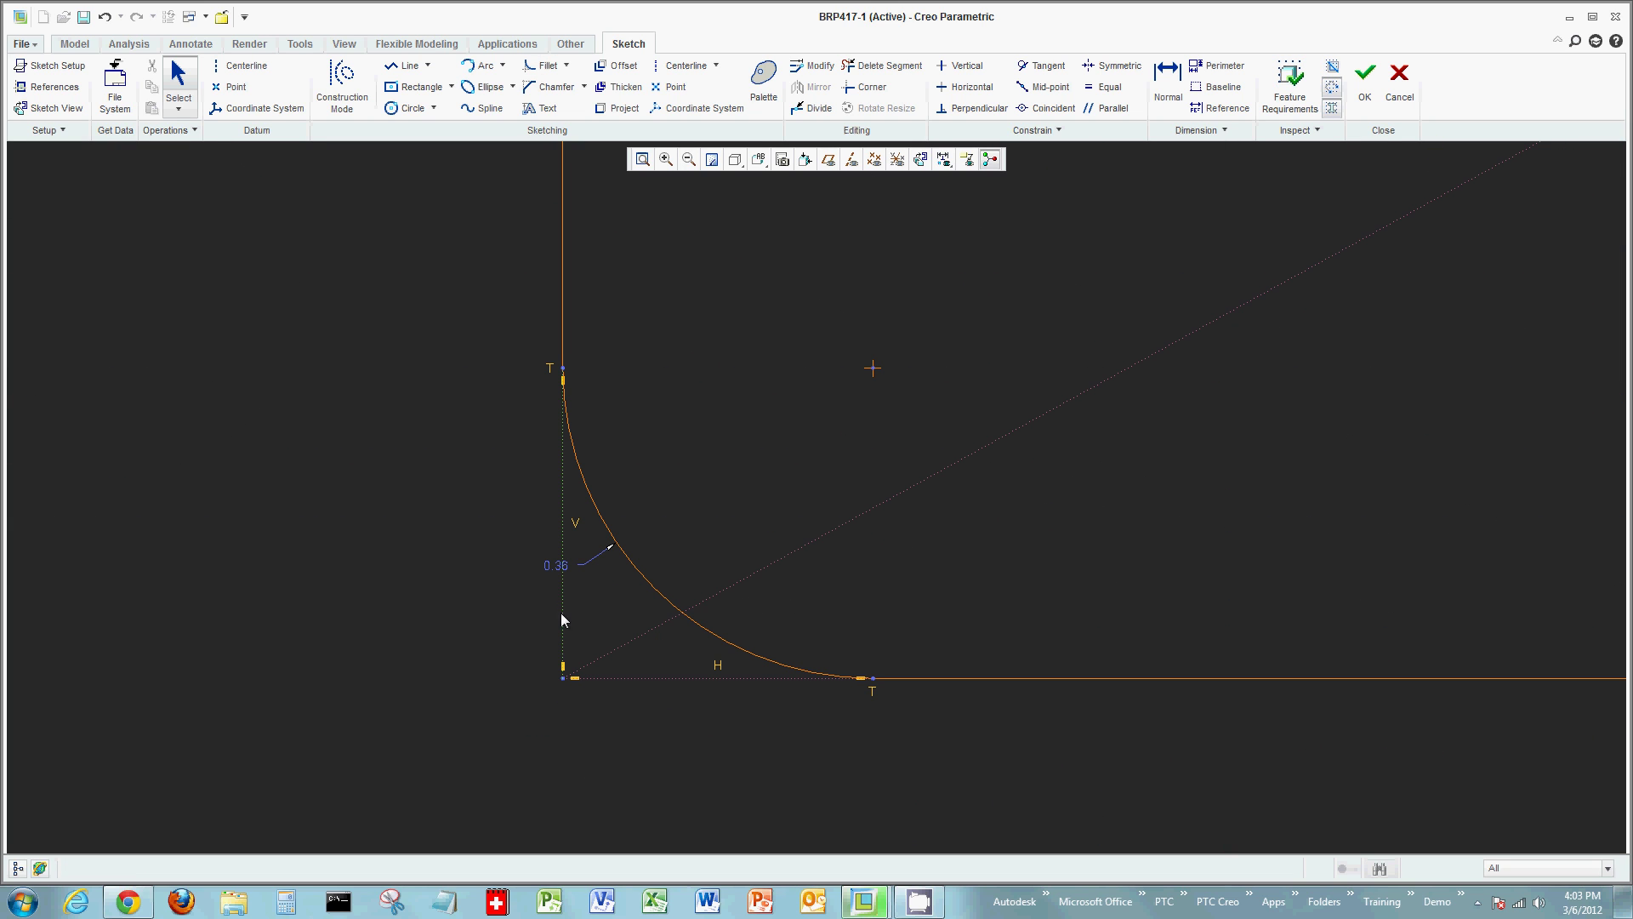
pyautogui.doubleClick(563, 568)
pyautogui.write('.5')
pyautogui.press('Return')
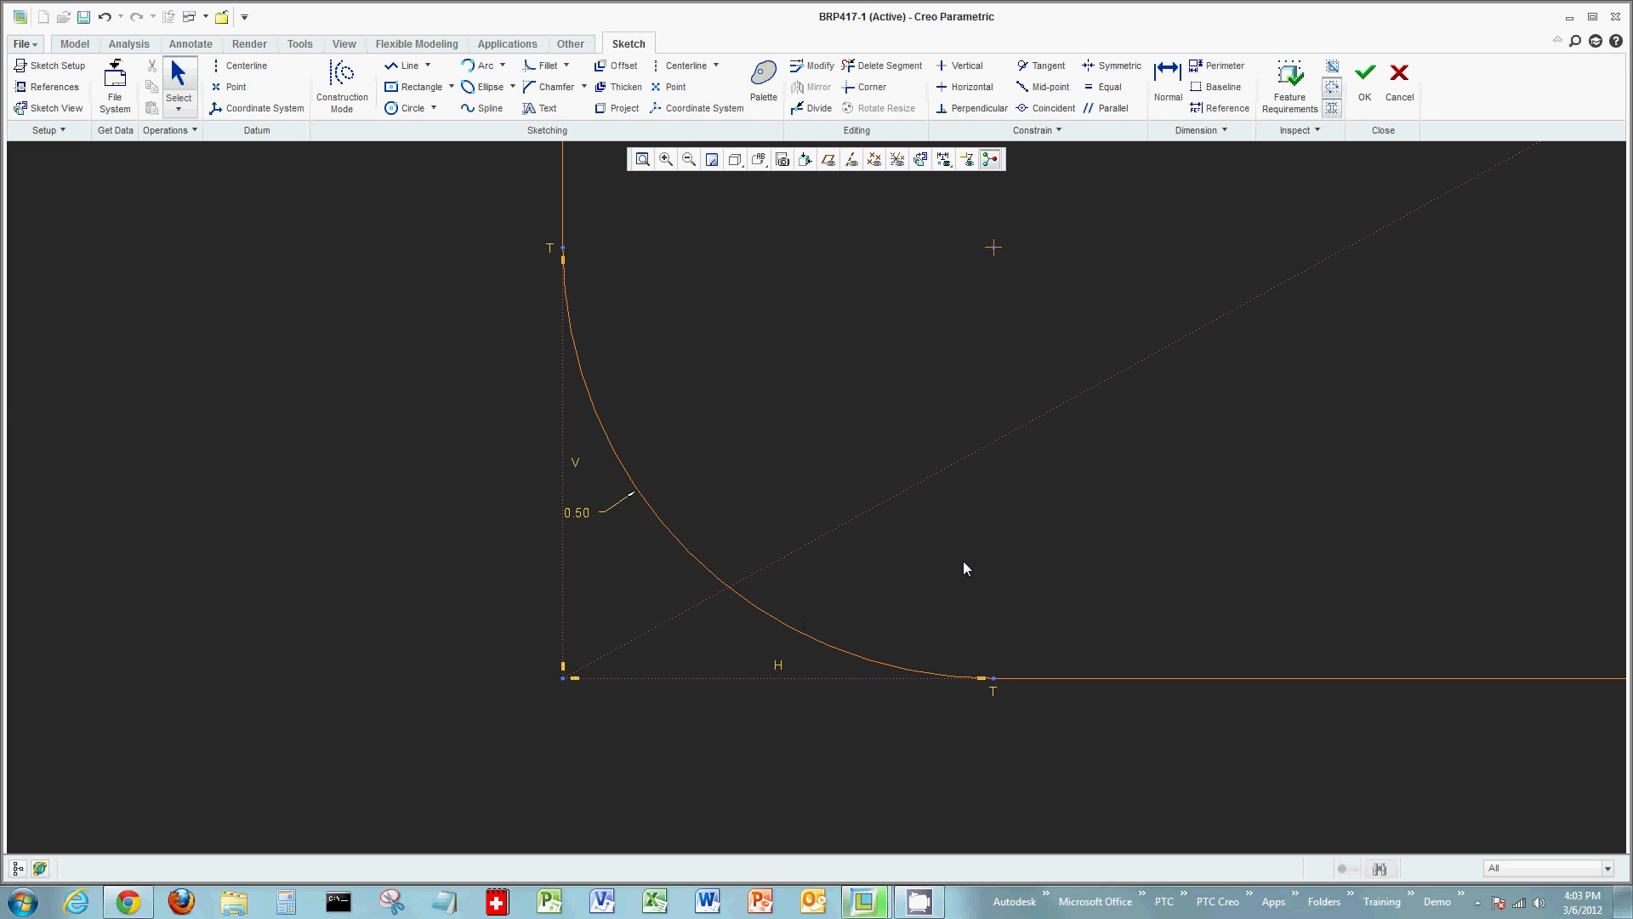
# Step: Convert the profile's bottom line to construction geometry and convert it back to regular geometry
pyautogui.scroll(-5, 964, 562)
pyautogui.scroll(-3, 963, 560)
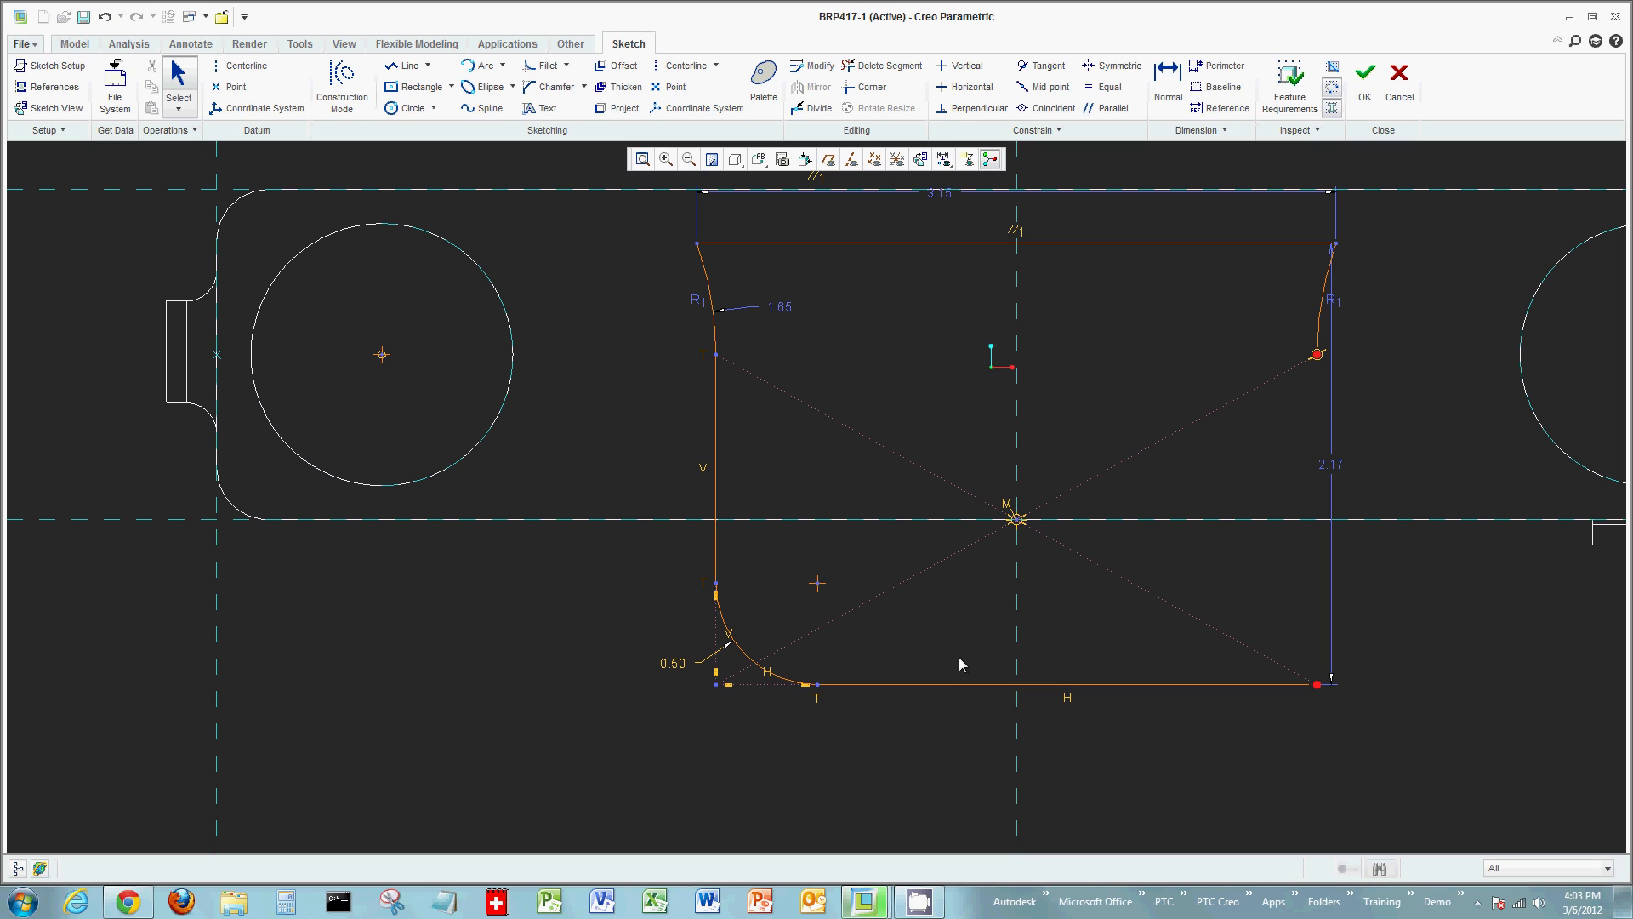
pyautogui.click(947, 684)
pyautogui.rightClick(982, 615)
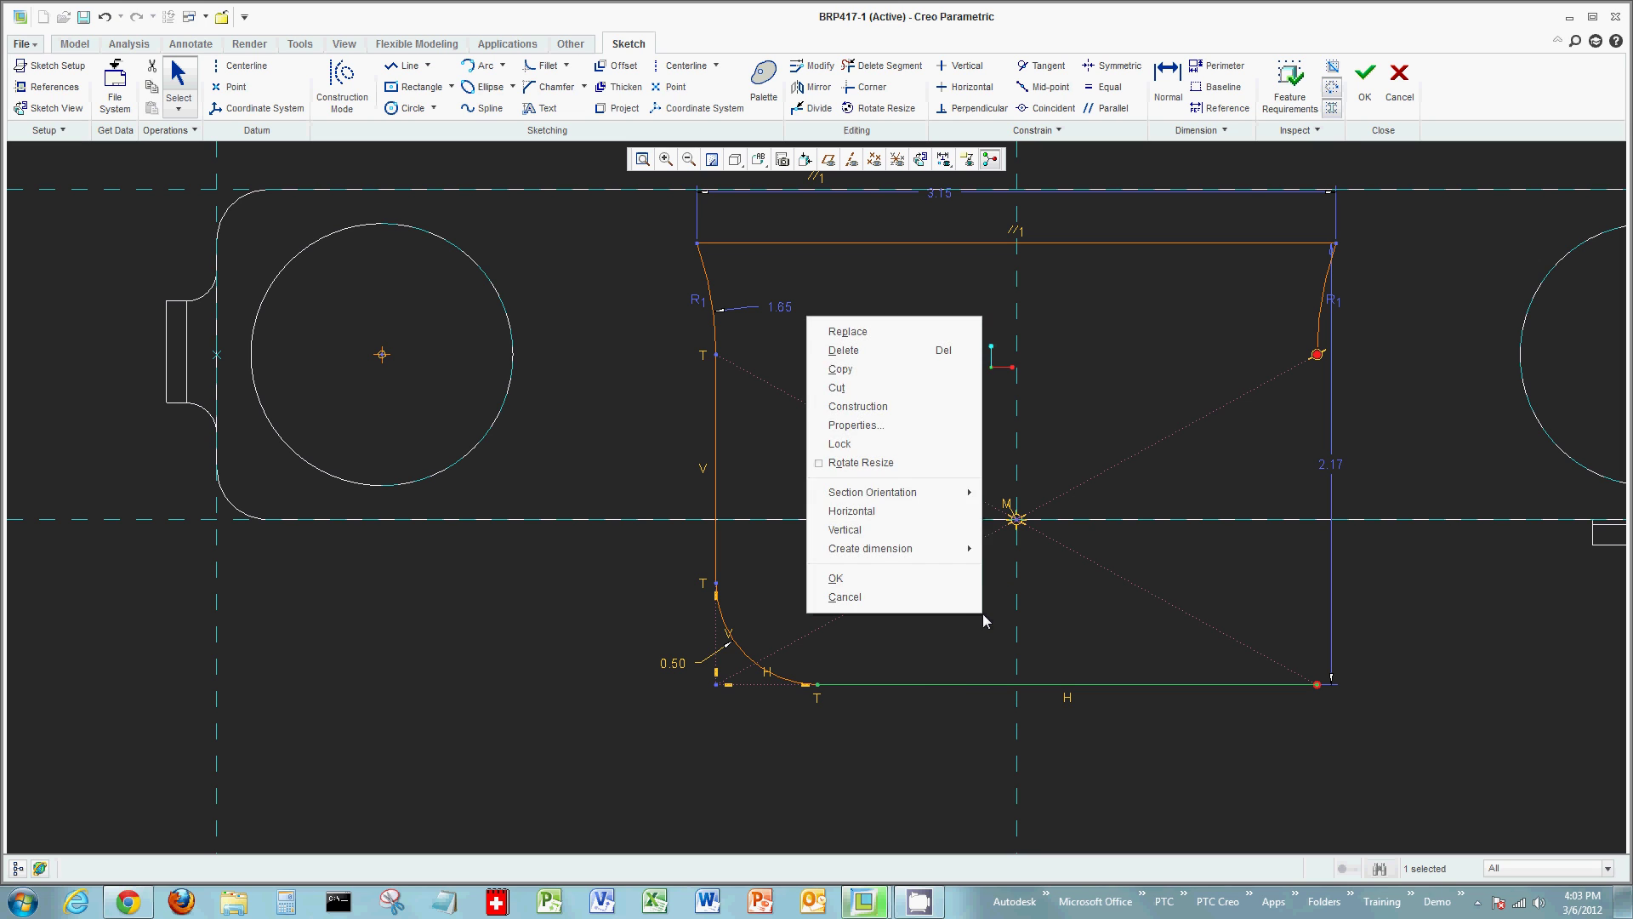
pyautogui.click(928, 406)
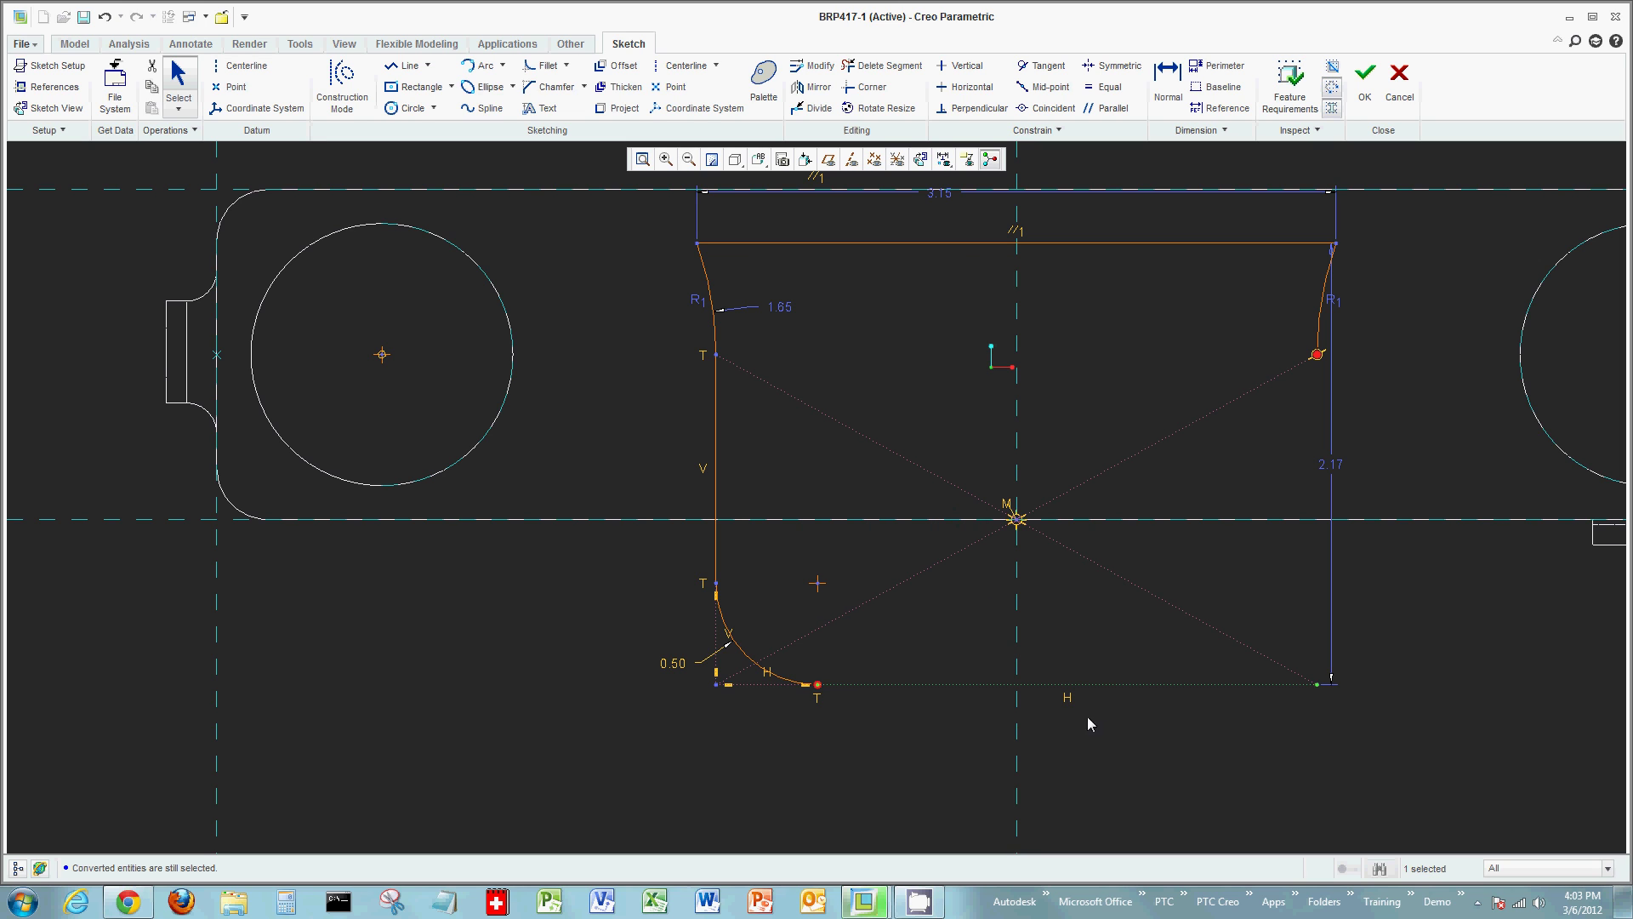
pyautogui.click(982, 682)
pyautogui.rightClick(970, 642)
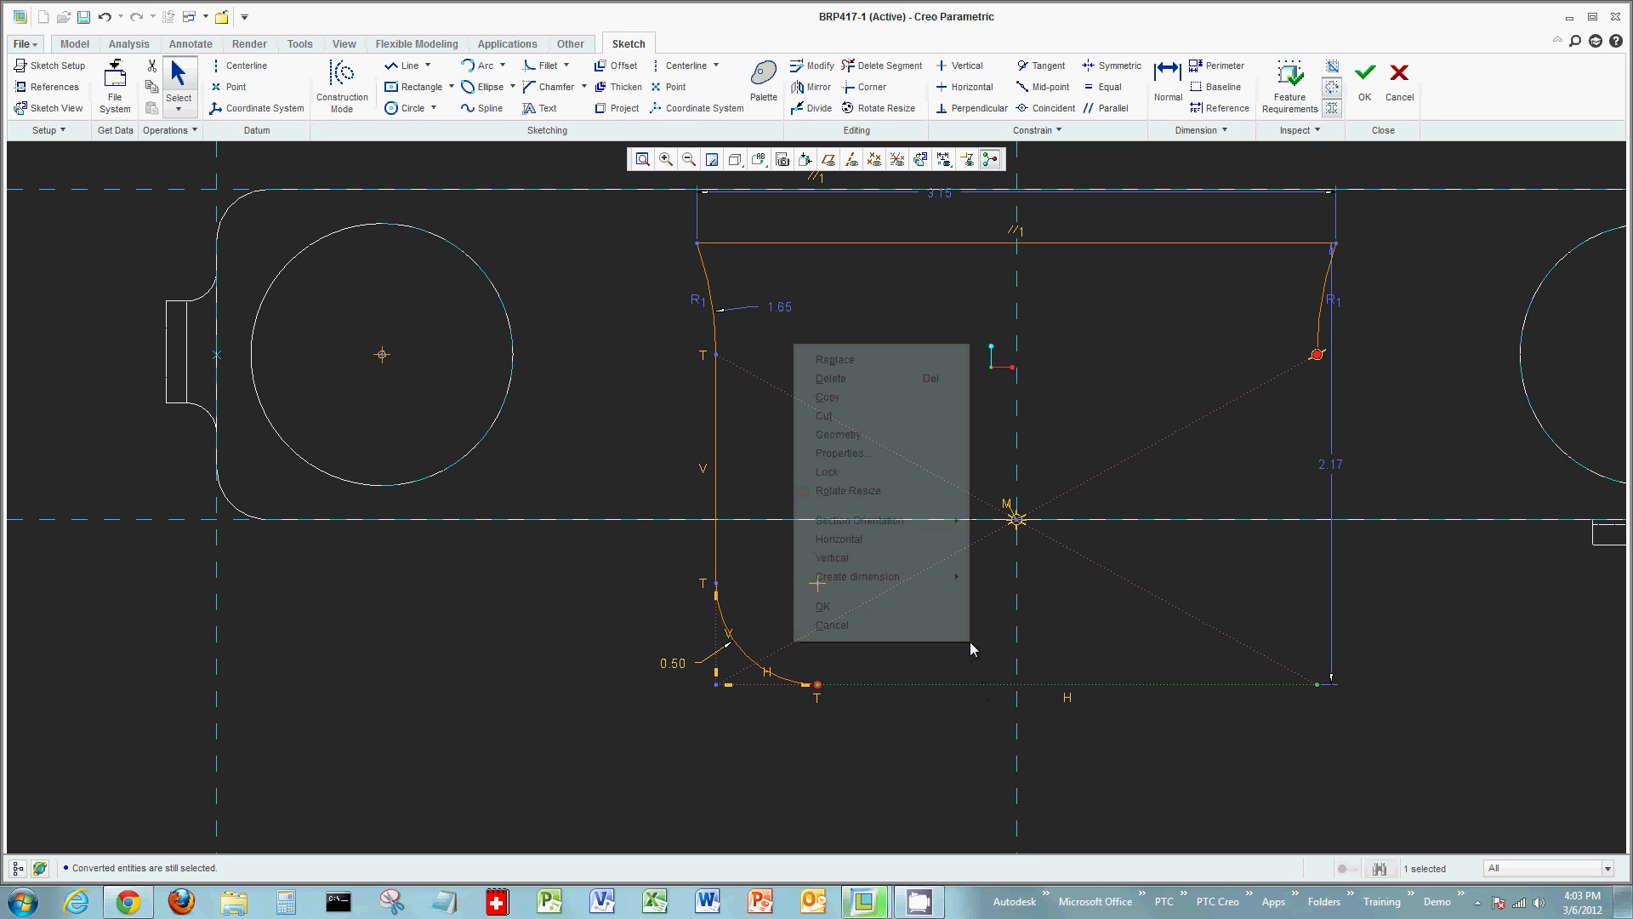
pyautogui.click(941, 433)
pyautogui.click(1087, 798)
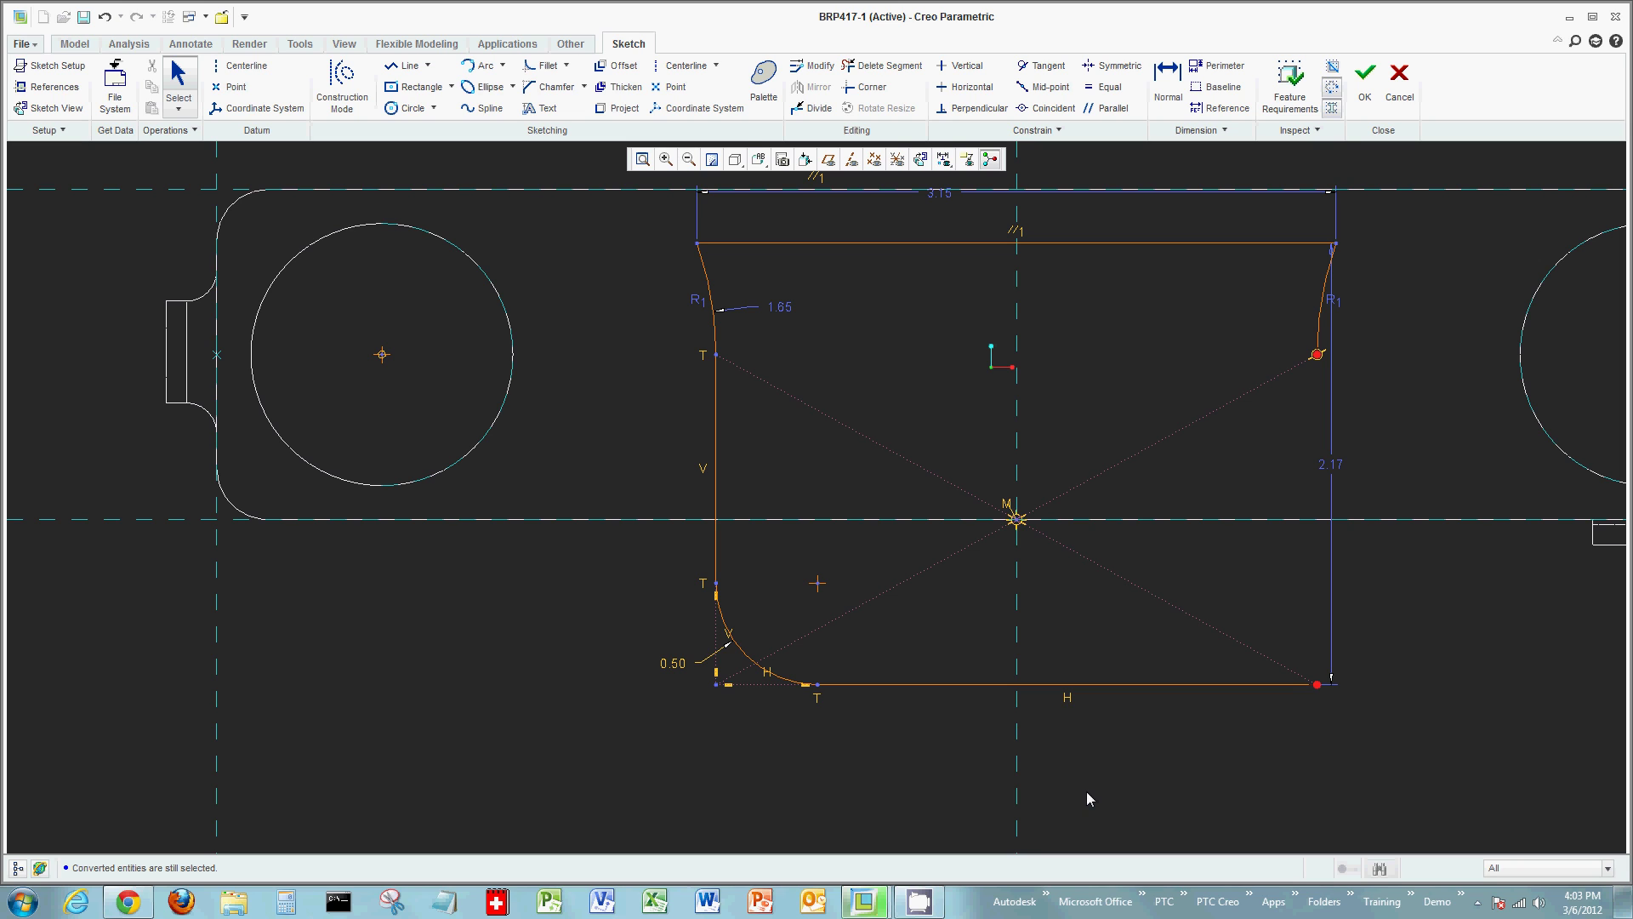
# Step: Add a vertical centerline through the midpoint of the rectangle's construction diagonals
pyautogui.click(753, 662)
pyautogui.keyDown('ctrl'); pyautogui.click(717, 534); pyautogui.keyUp('ctrl')
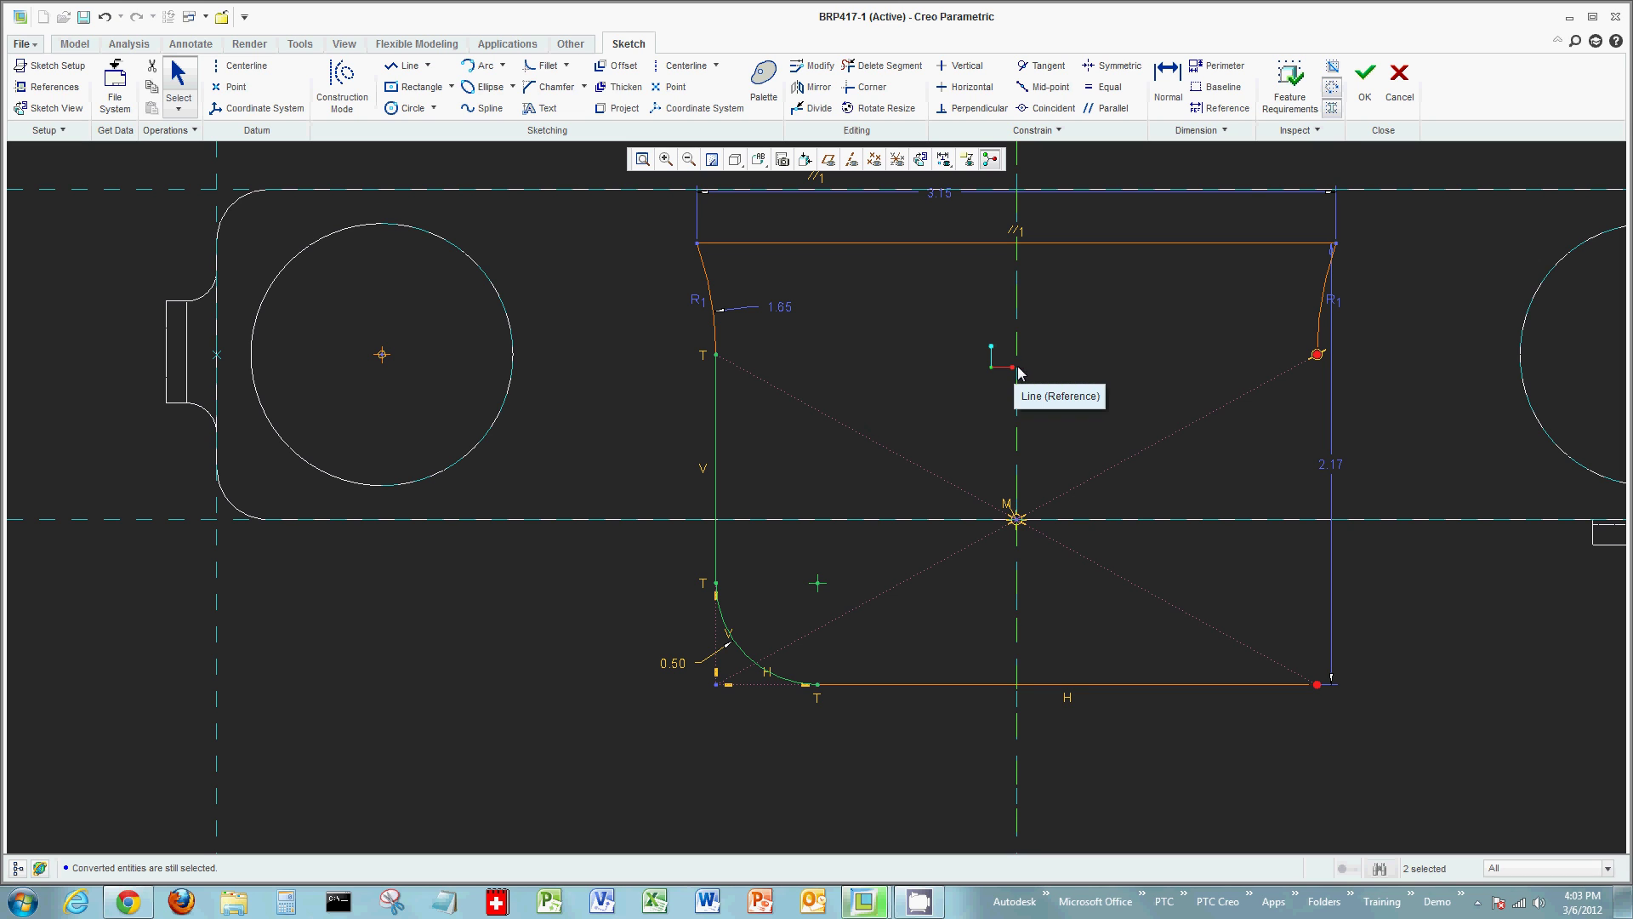
pyautogui.click(911, 361)
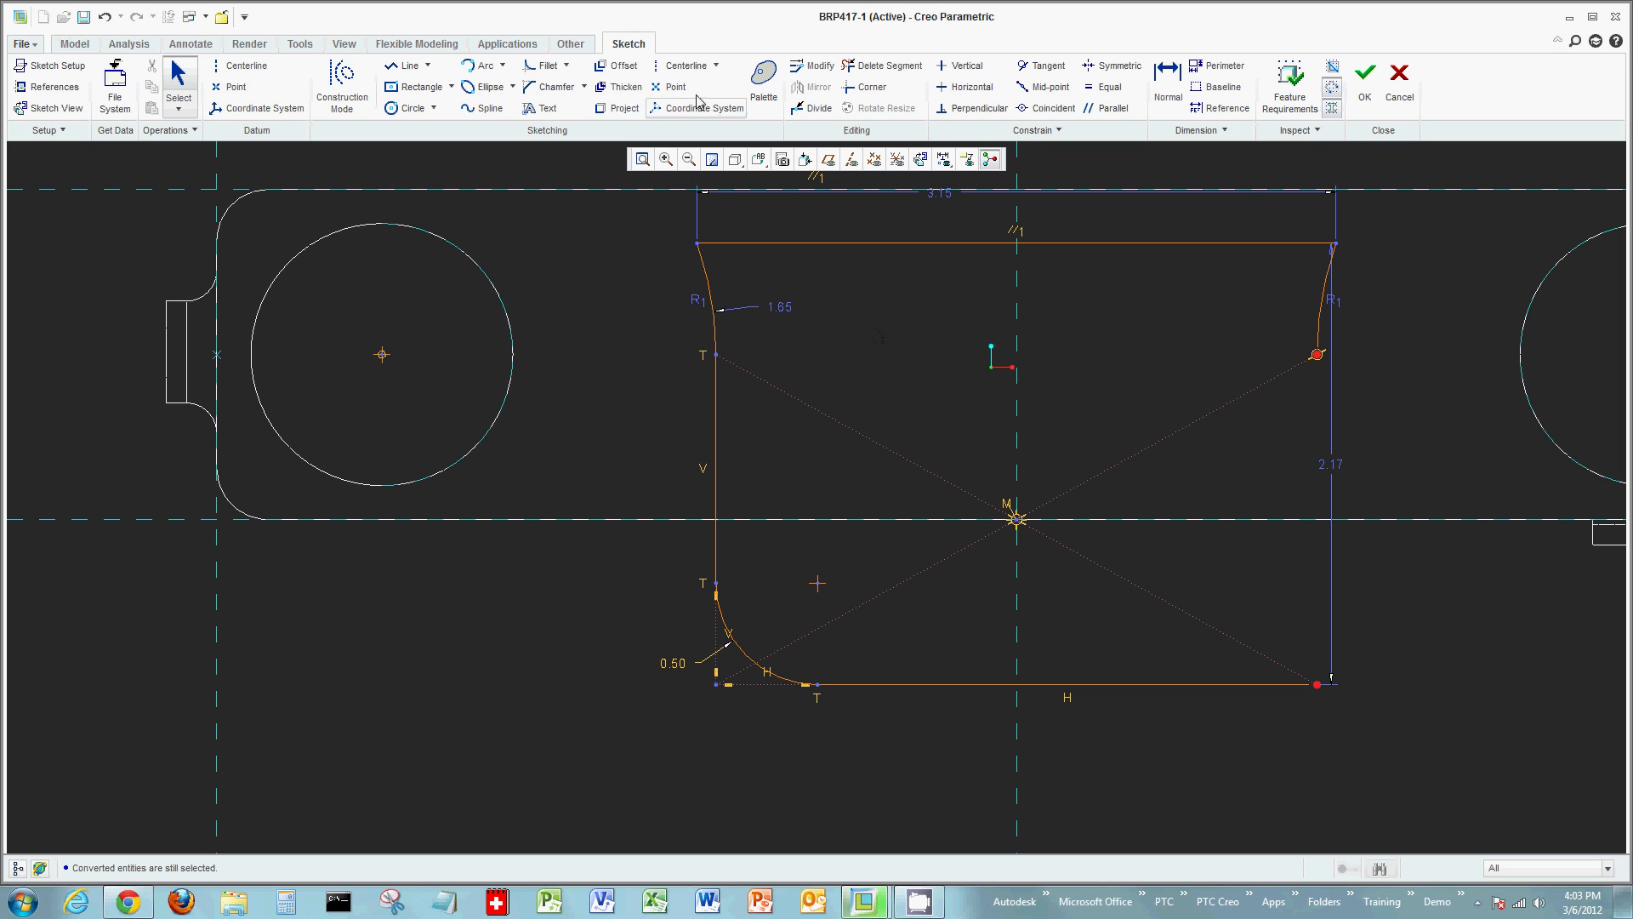
pyautogui.click(685, 67)
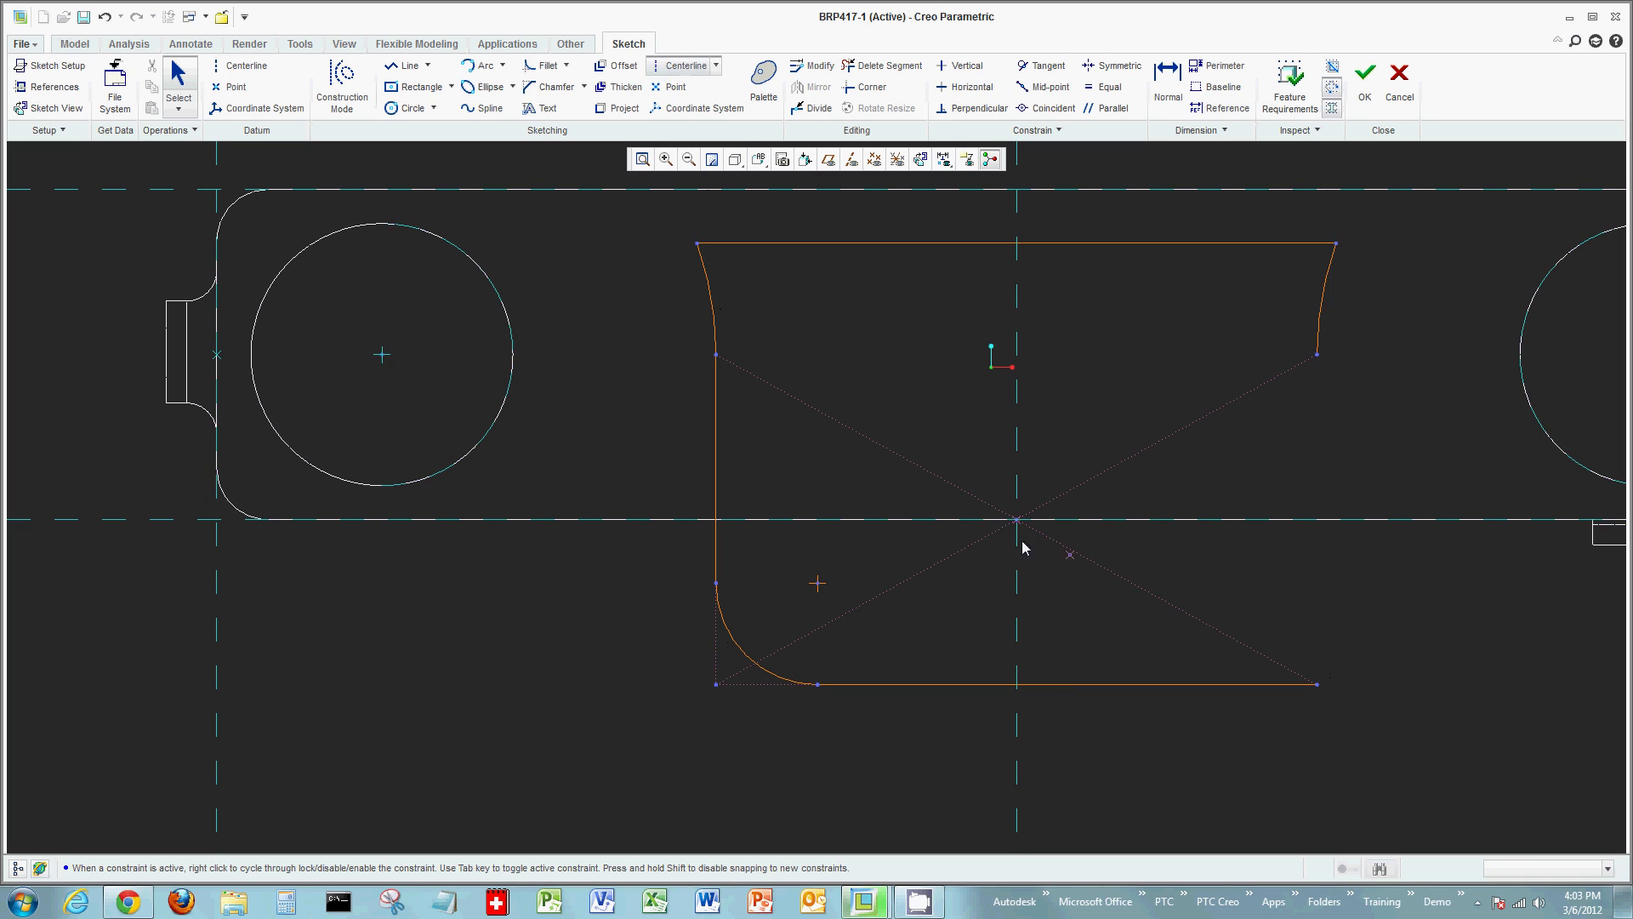
pyautogui.click(1016, 519)
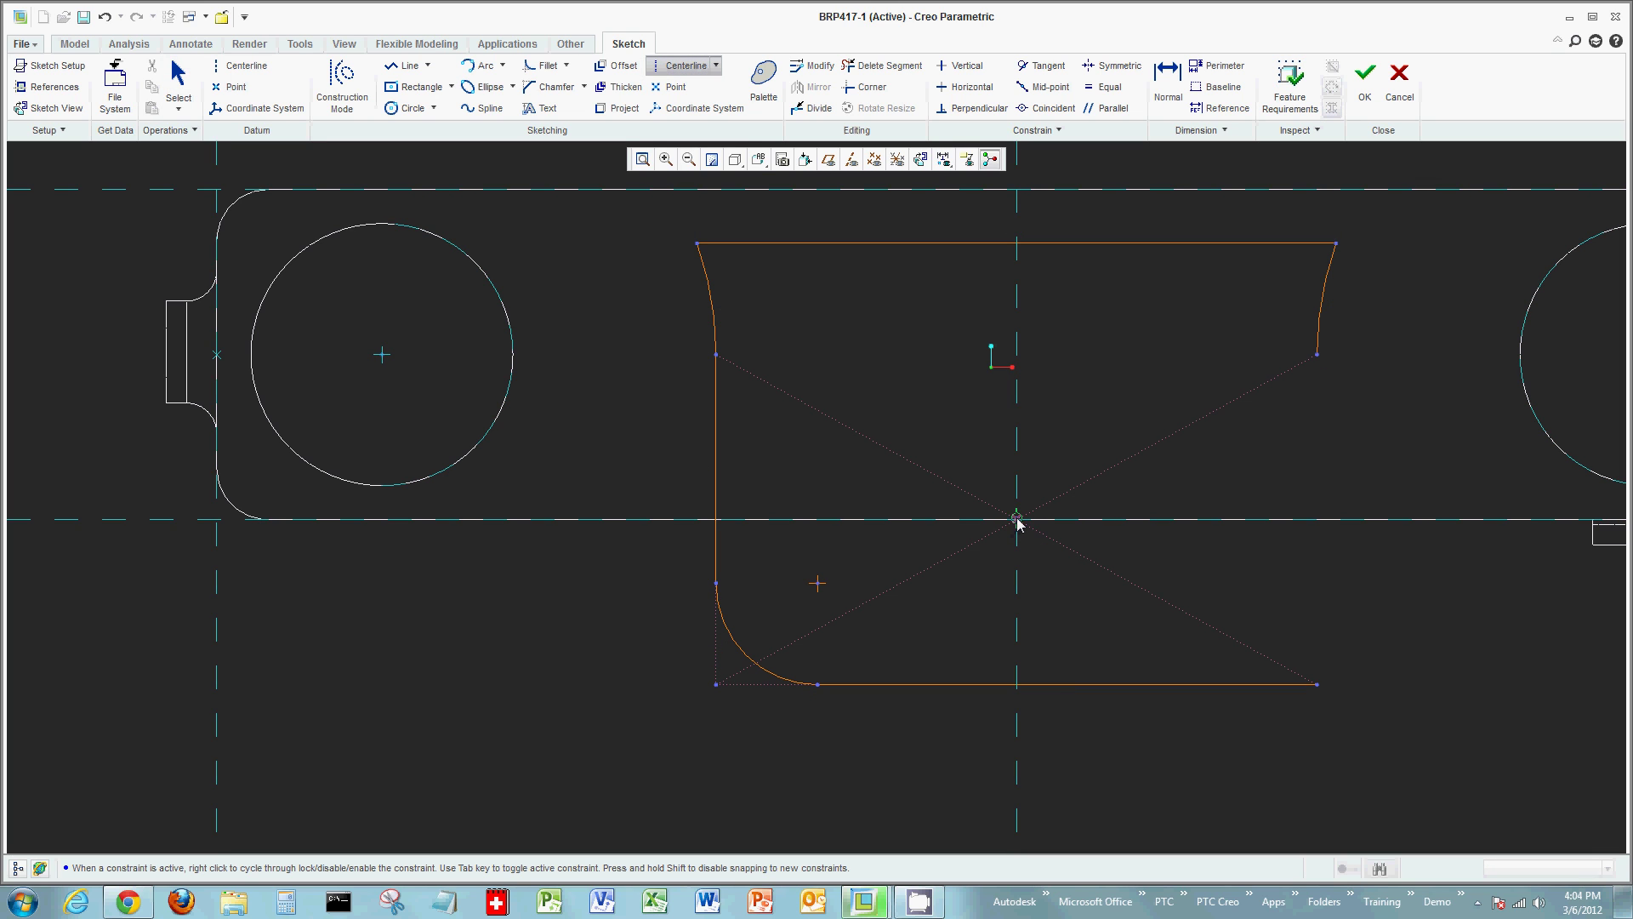
pyautogui.click(1022, 342)
pyautogui.middleClick(1042, 342)
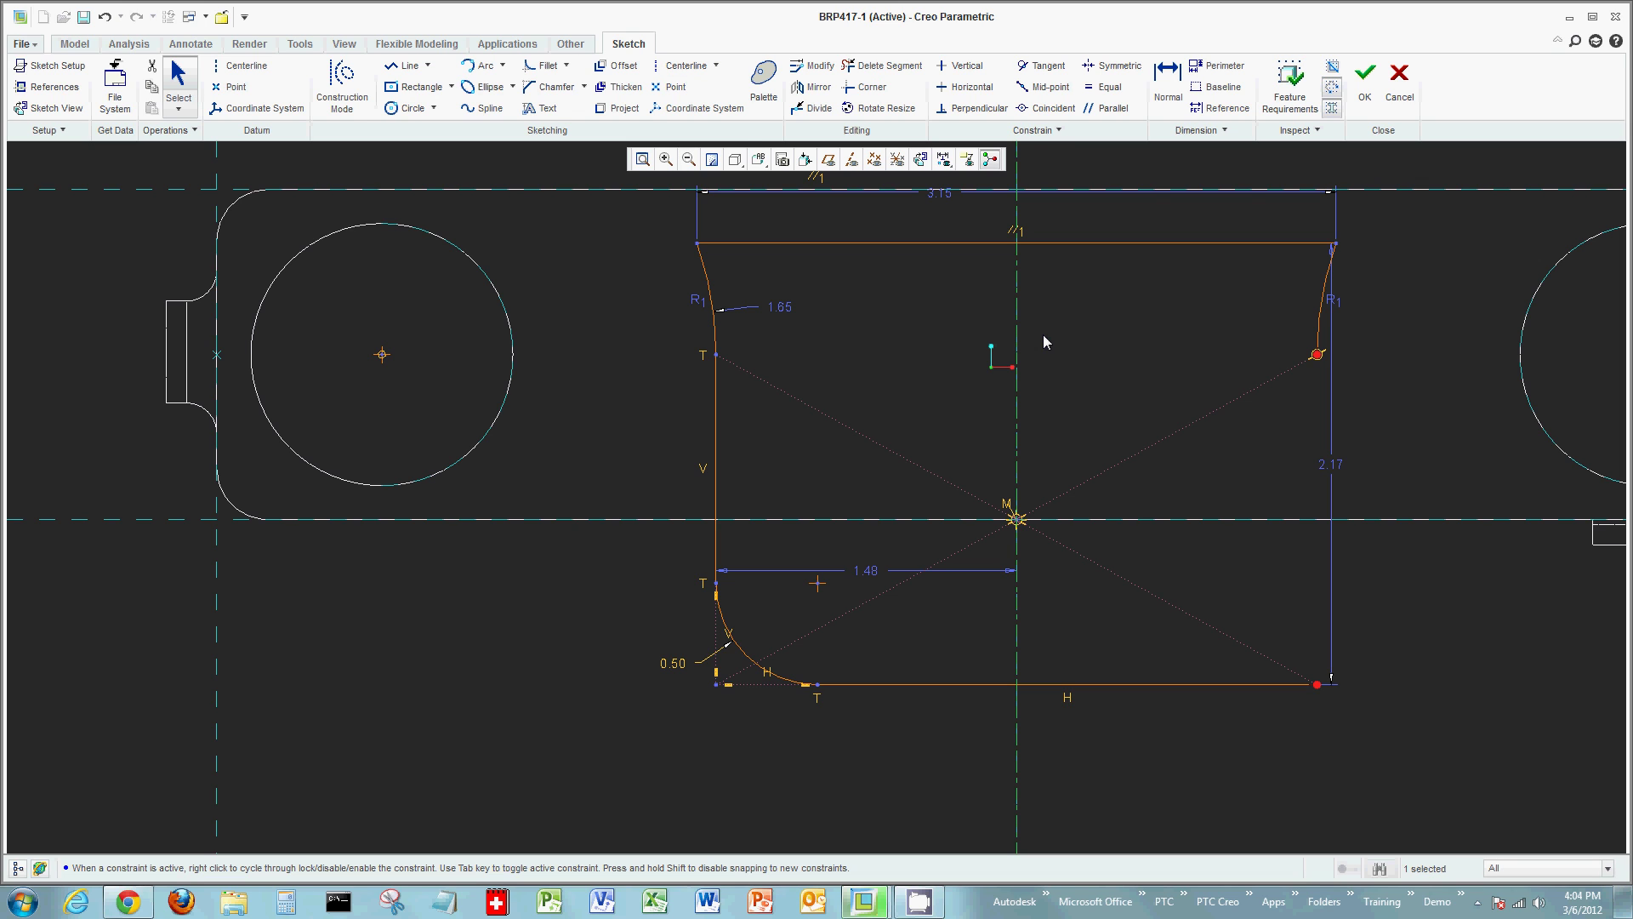
# Step: Mirror the lower-left fillet arc and the left vertical side about the vertical centerline
pyautogui.click(741, 657)
pyautogui.keyDown('ctrl'); pyautogui.click(717, 477); pyautogui.keyUp('ctrl')
pyautogui.click(804, 88)
pyautogui.click(1017, 461)
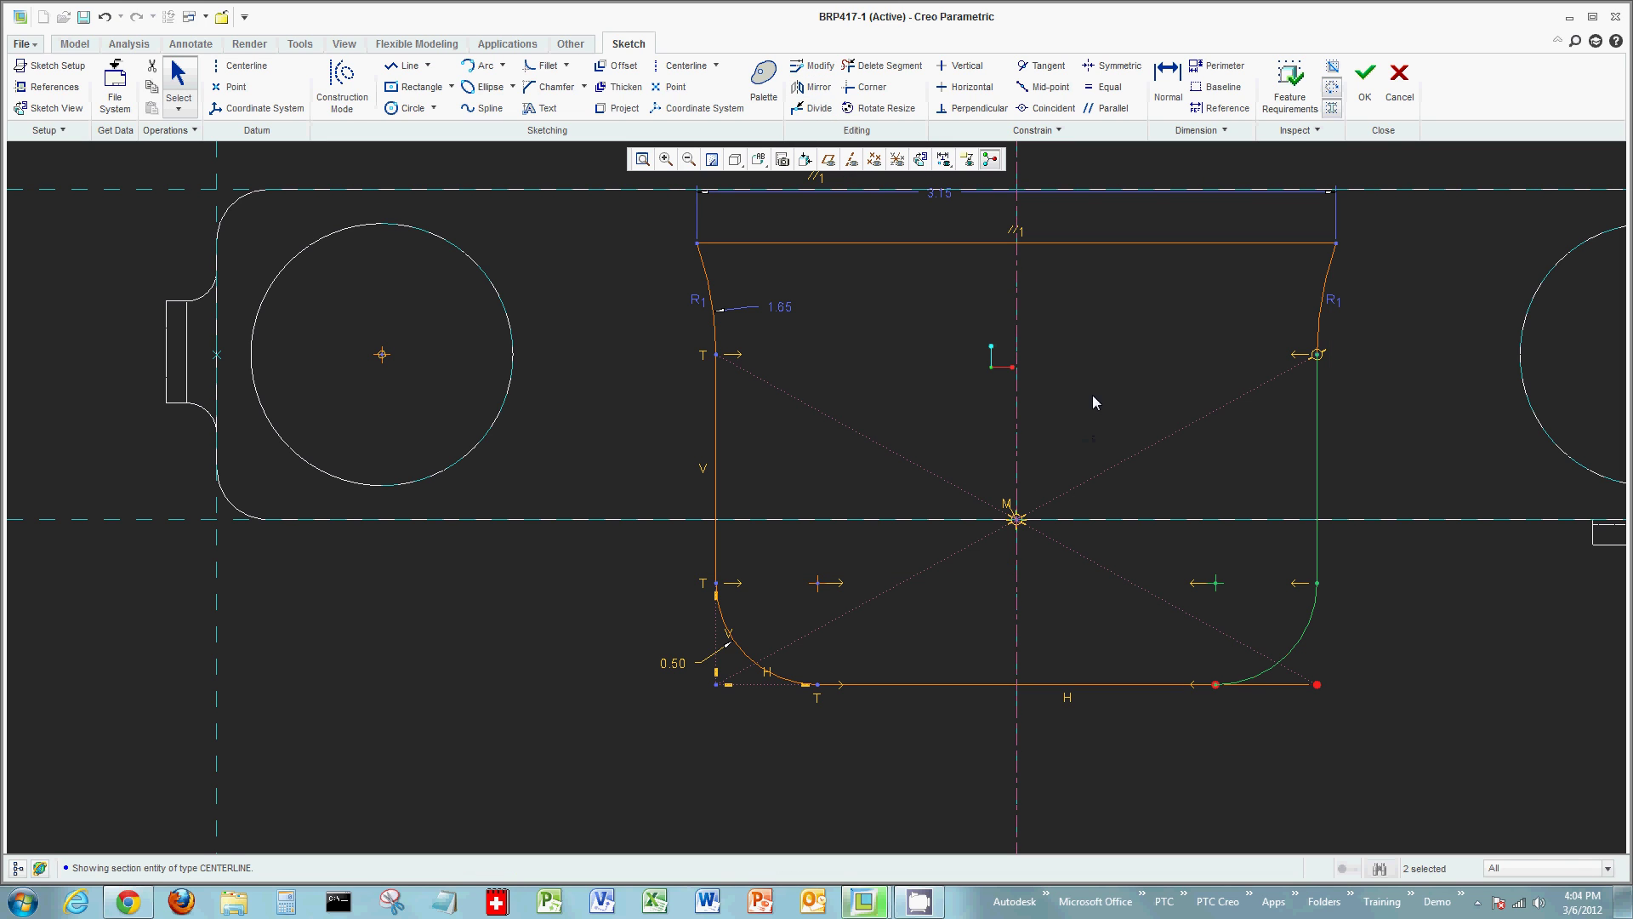
# Step: Trim away the portion of the profile's bottom line to the right of the centerline with Delete Segment
pyautogui.click(1417, 677)
pyautogui.click(885, 66)
pyautogui.moveTo(1363, 661)
pyautogui.mouseDown()
pyautogui.moveTo(1276, 717)
pyautogui.moveTo(1393, 722)
pyautogui.mouseUp()
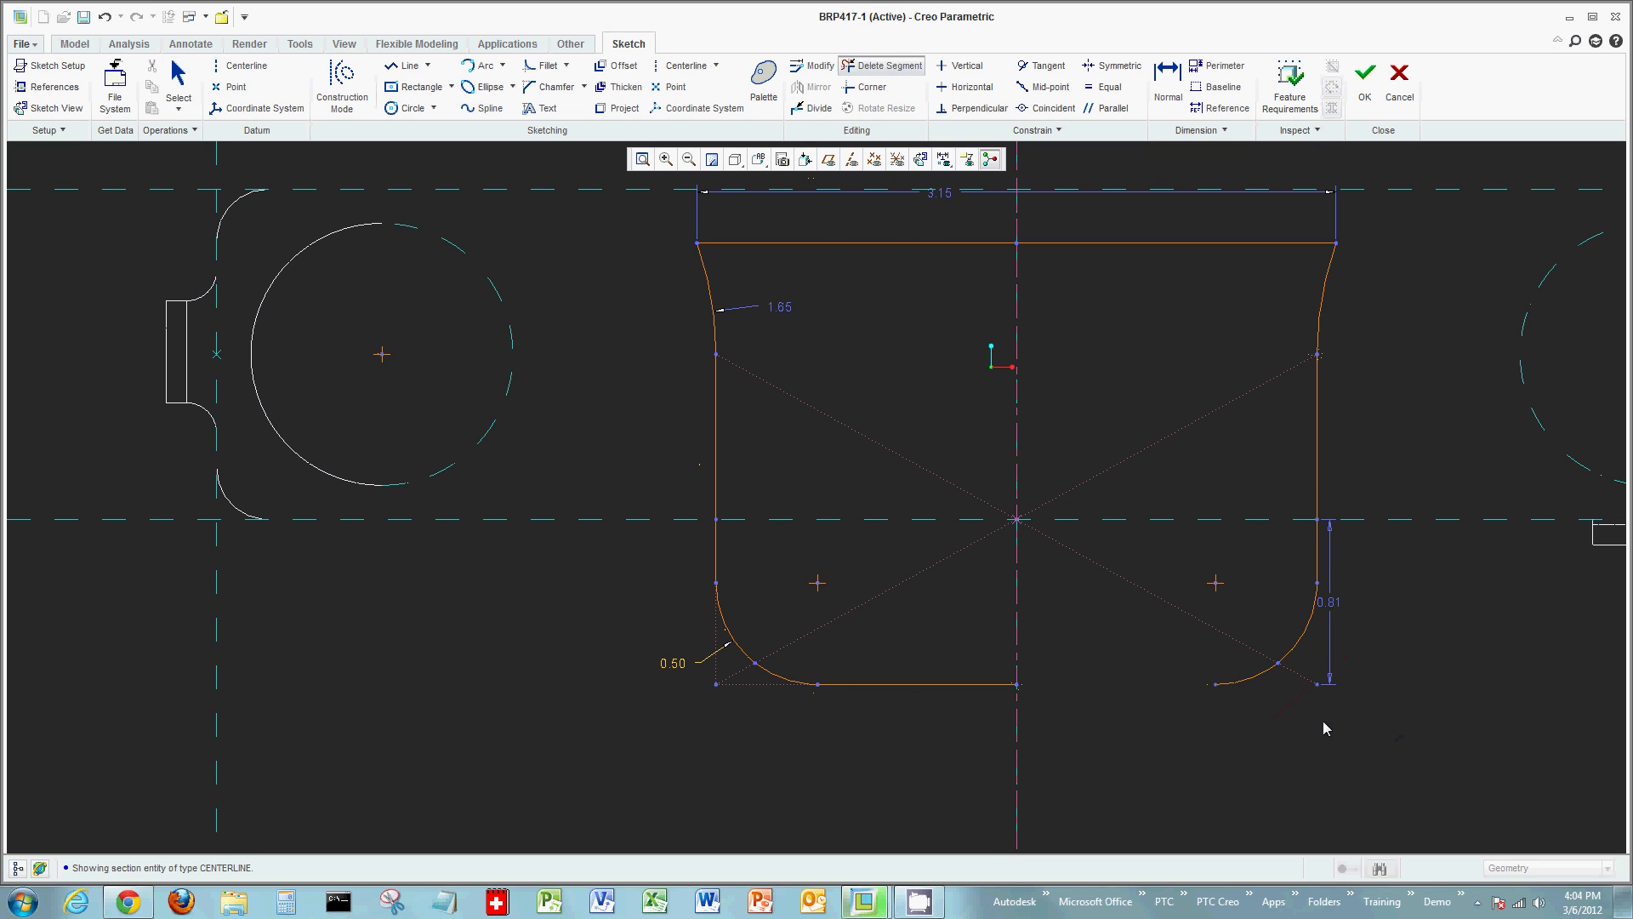
pyautogui.middleClick(1218, 727)
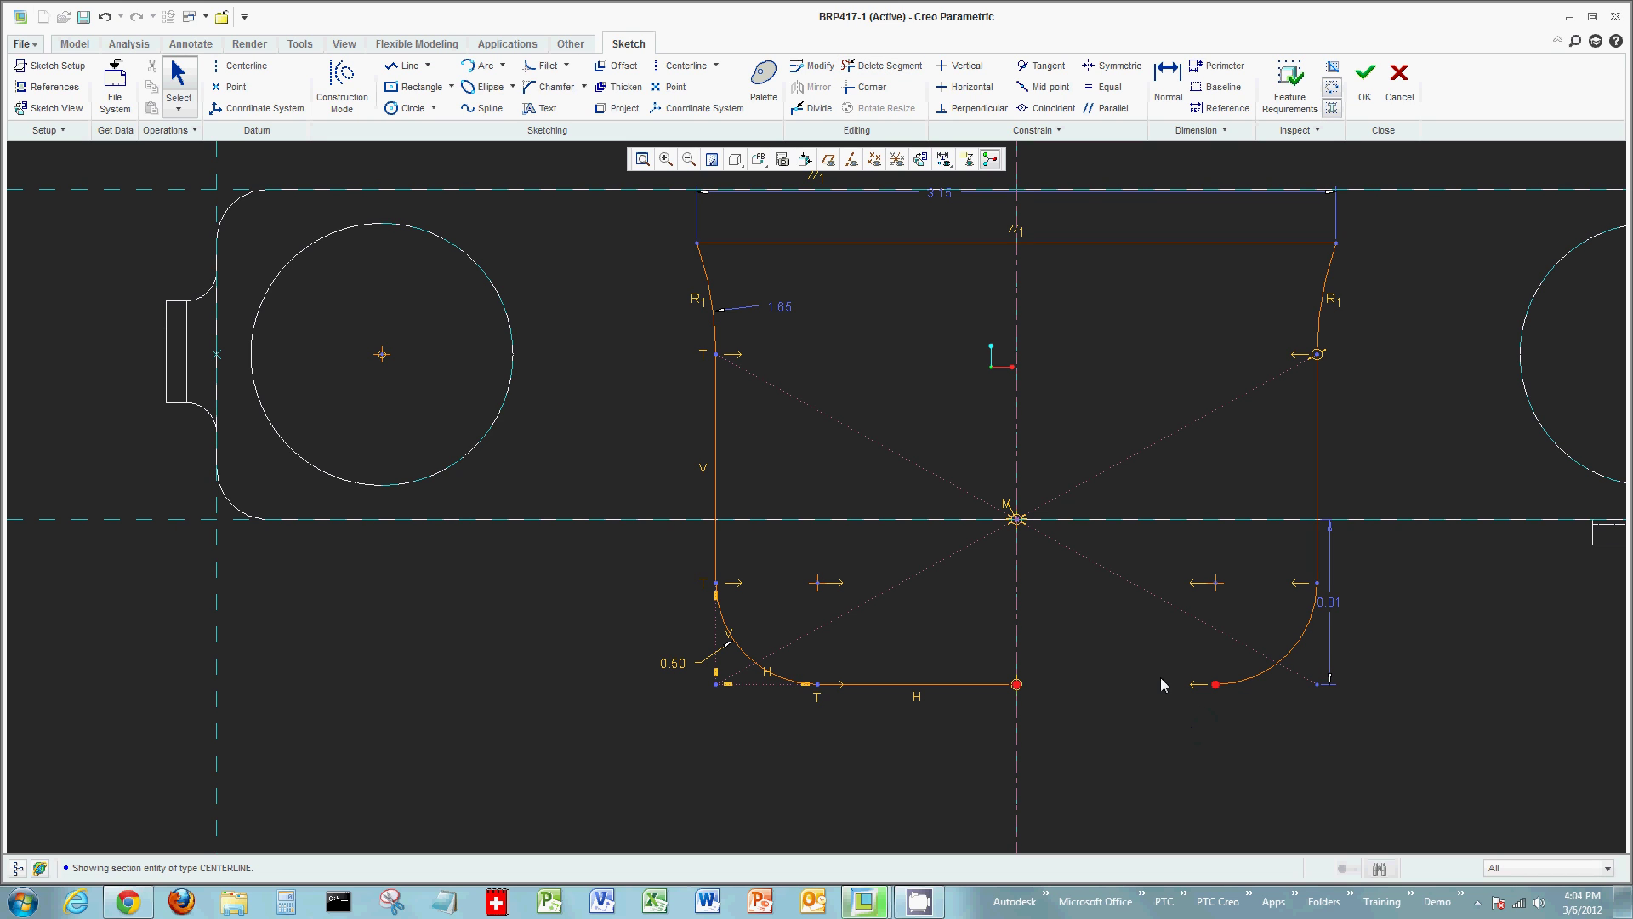
# Step: Try to apply a Coincident constraint between the right fillet arc's lower endpoint and the remaining bottom line
pyautogui.click(1018, 200)
pyautogui.click(1043, 110)
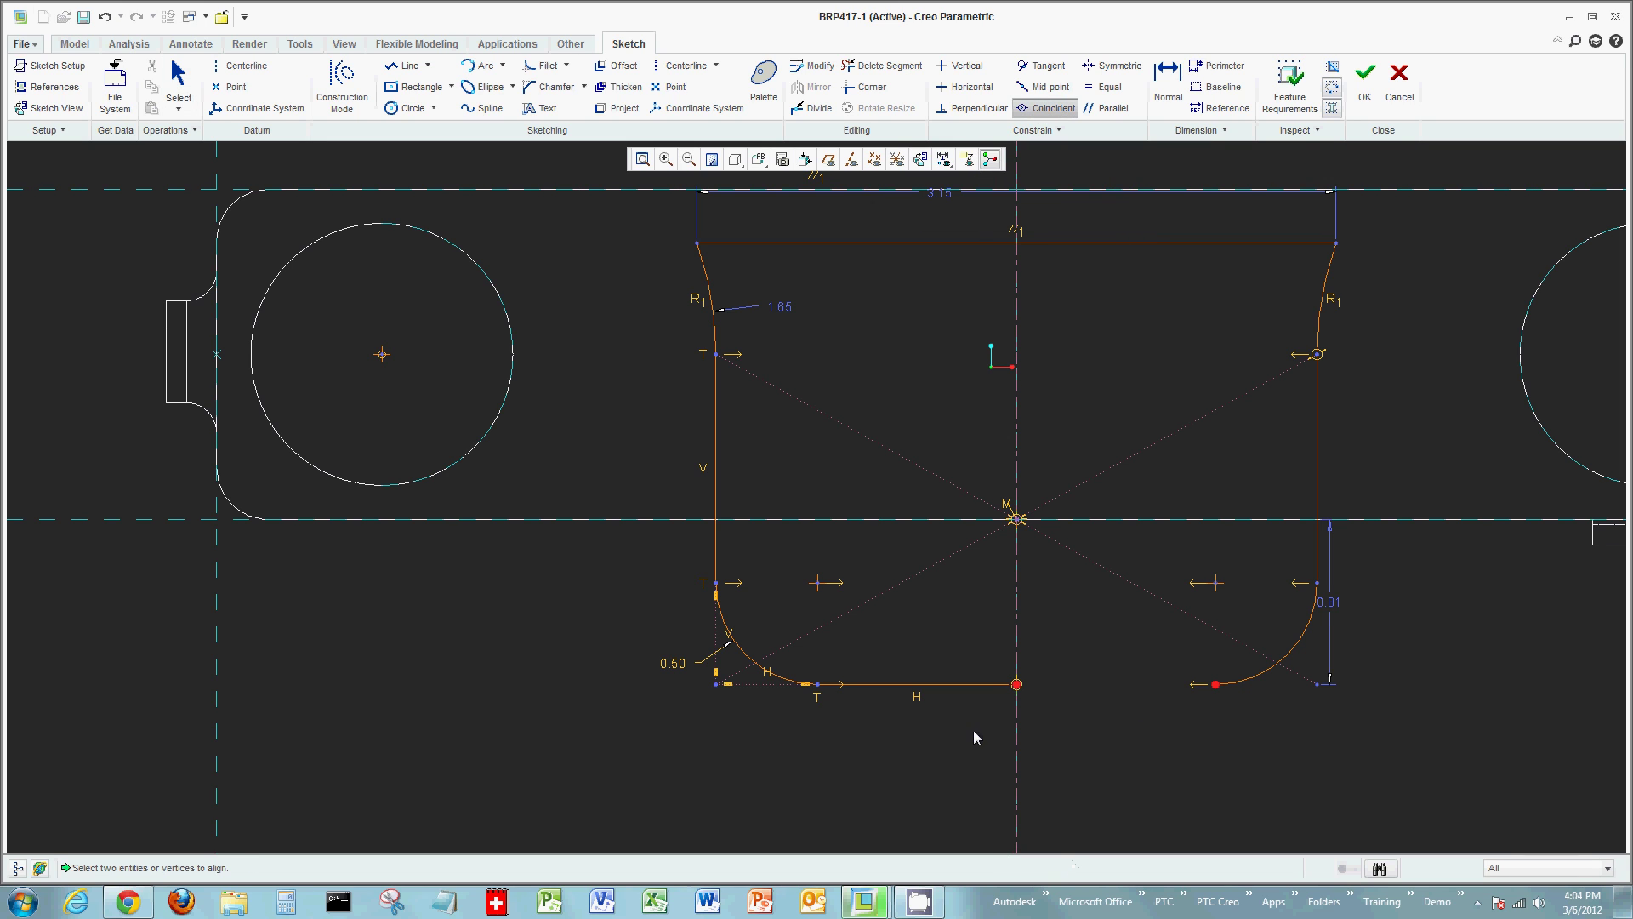
pyautogui.click(1216, 684)
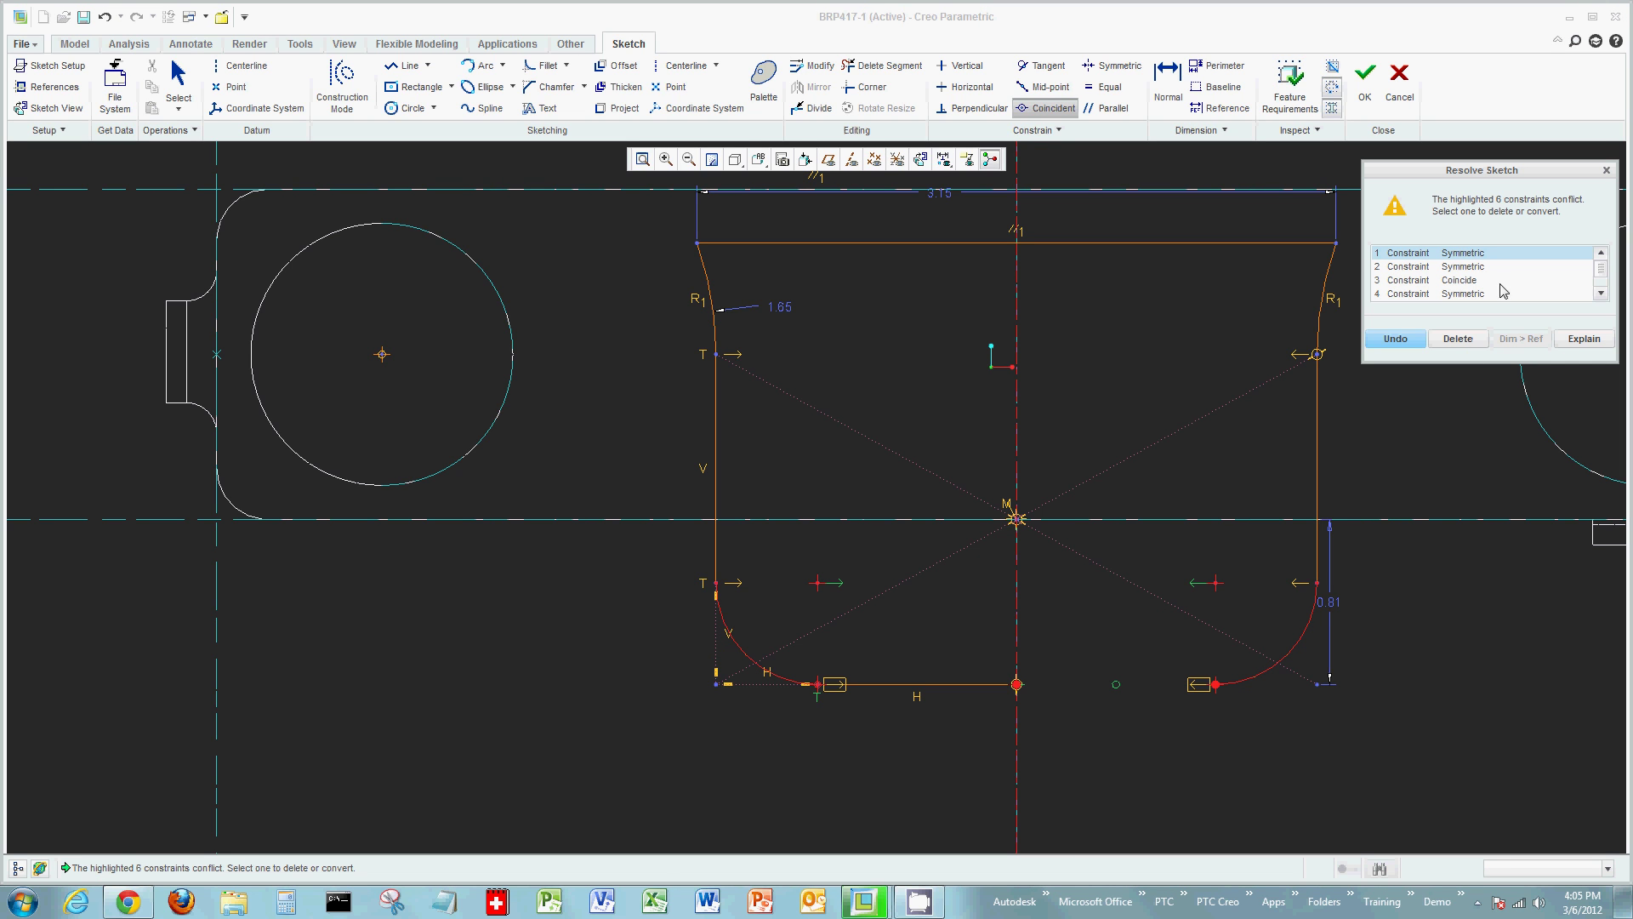
pyautogui.moveTo(1509, 176)
pyautogui.mouseDown()
pyautogui.moveTo(1475, 183)
pyautogui.moveTo(1349, 303)
pyautogui.mouseUp()
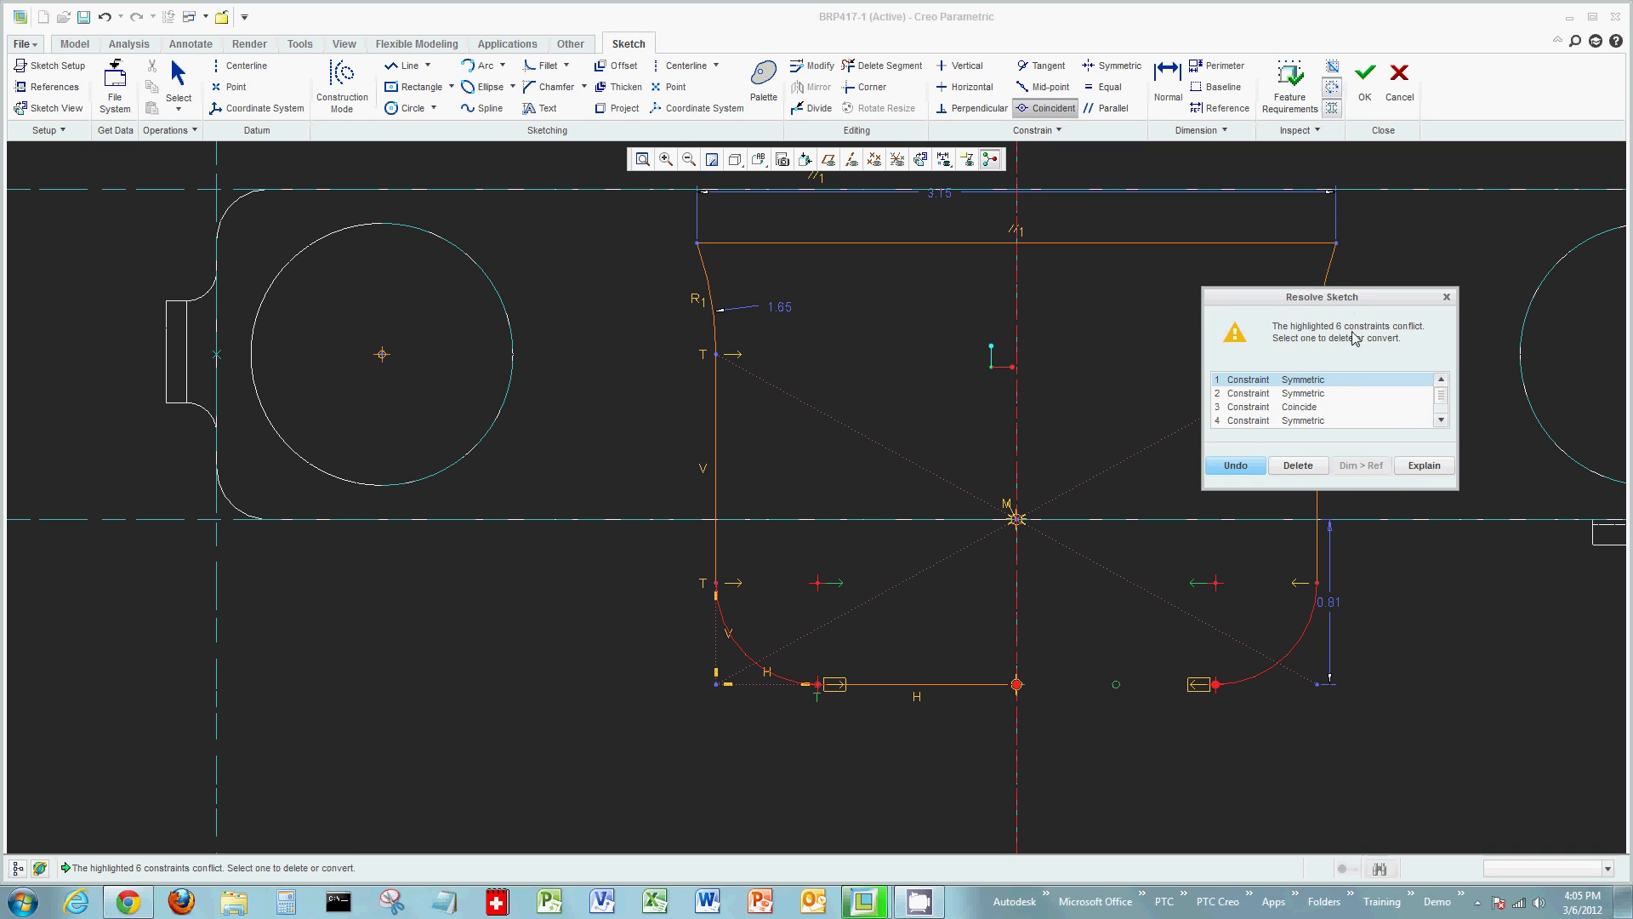
# Step: Review the conflicting constraints one by one and delete the Coincide constraint to resolve the sketch
pyautogui.click(1288, 395)
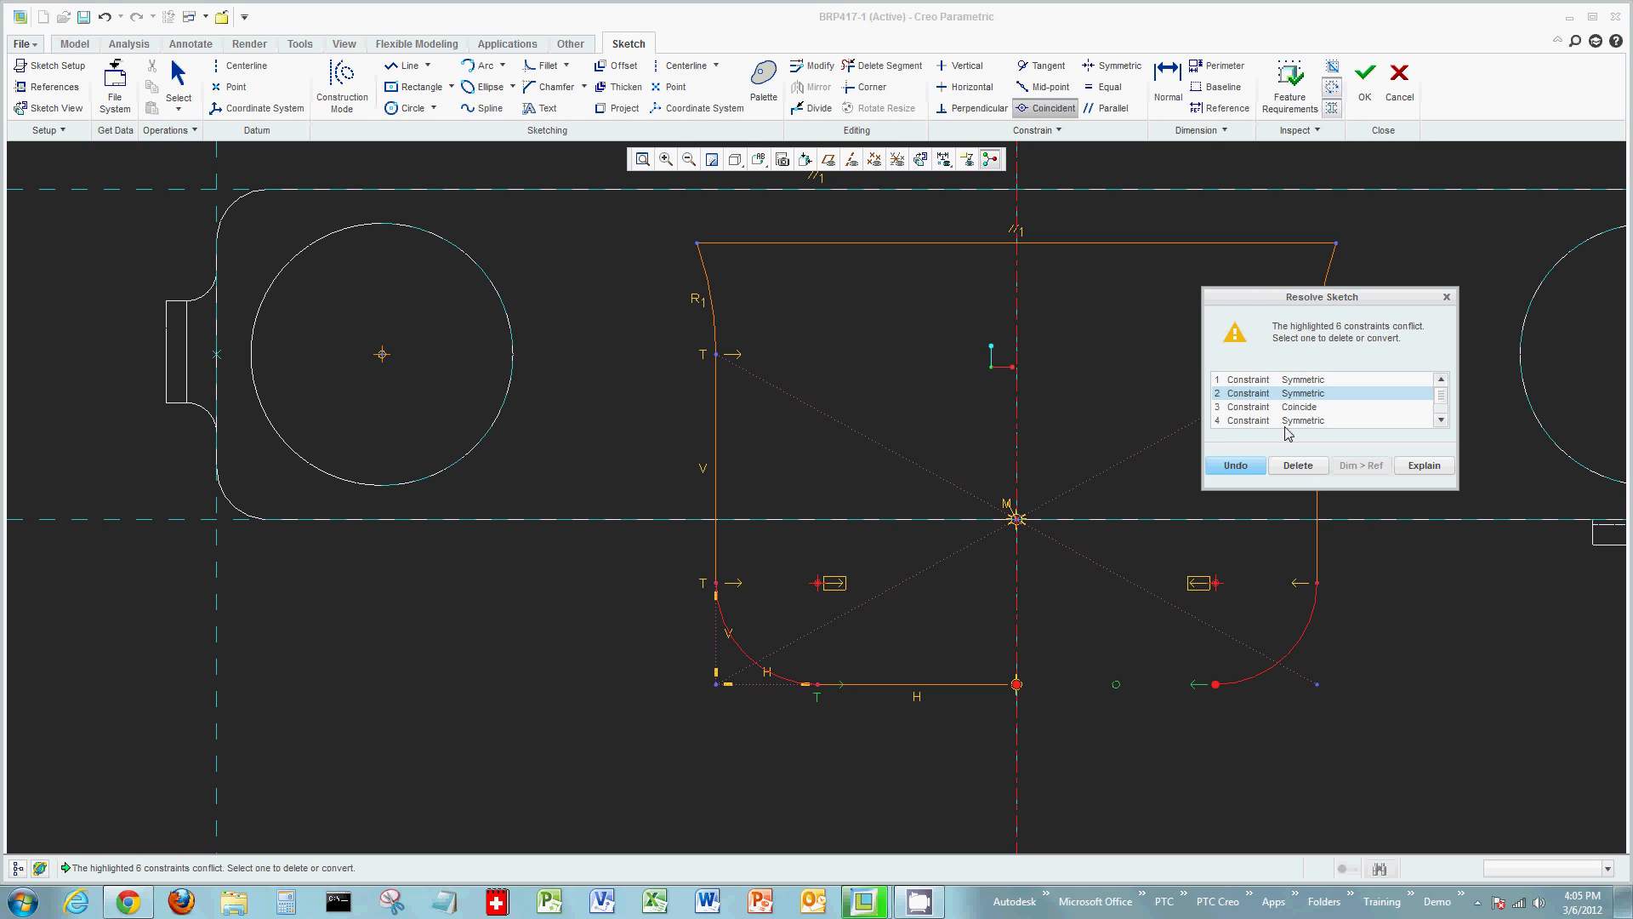
pyautogui.click(1289, 408)
pyautogui.click(1296, 422)
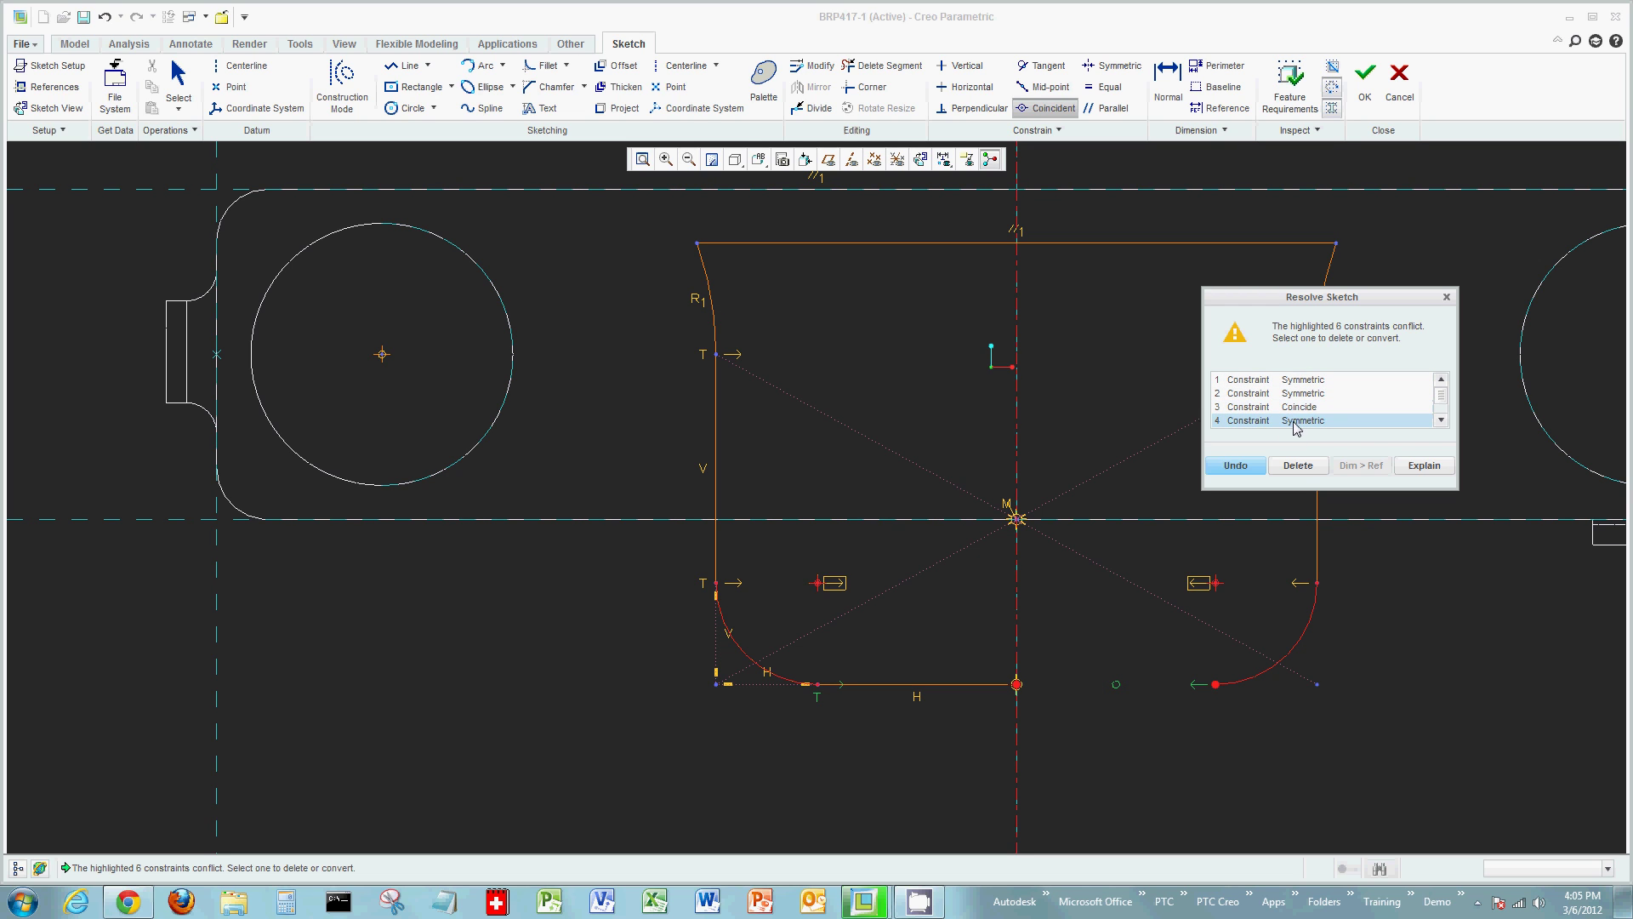
pyautogui.click(1297, 407)
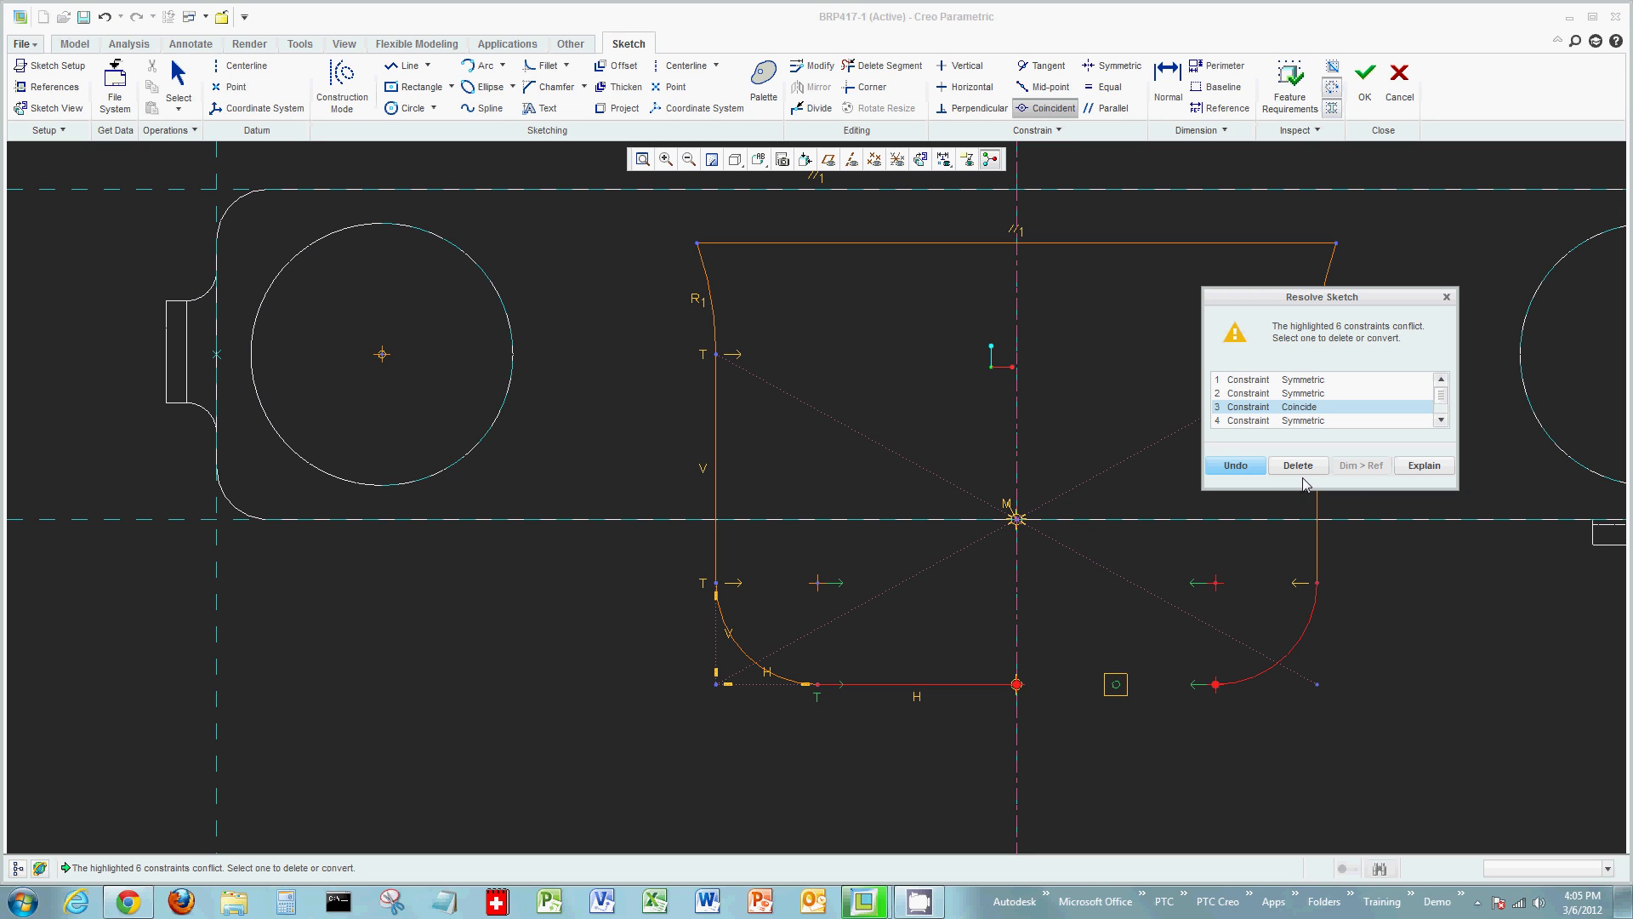
pyautogui.click(1441, 421)
pyautogui.click(1441, 420)
pyautogui.click(1441, 379)
pyautogui.click(1442, 380)
pyautogui.click(1294, 466)
pyautogui.middleClick(1400, 646)
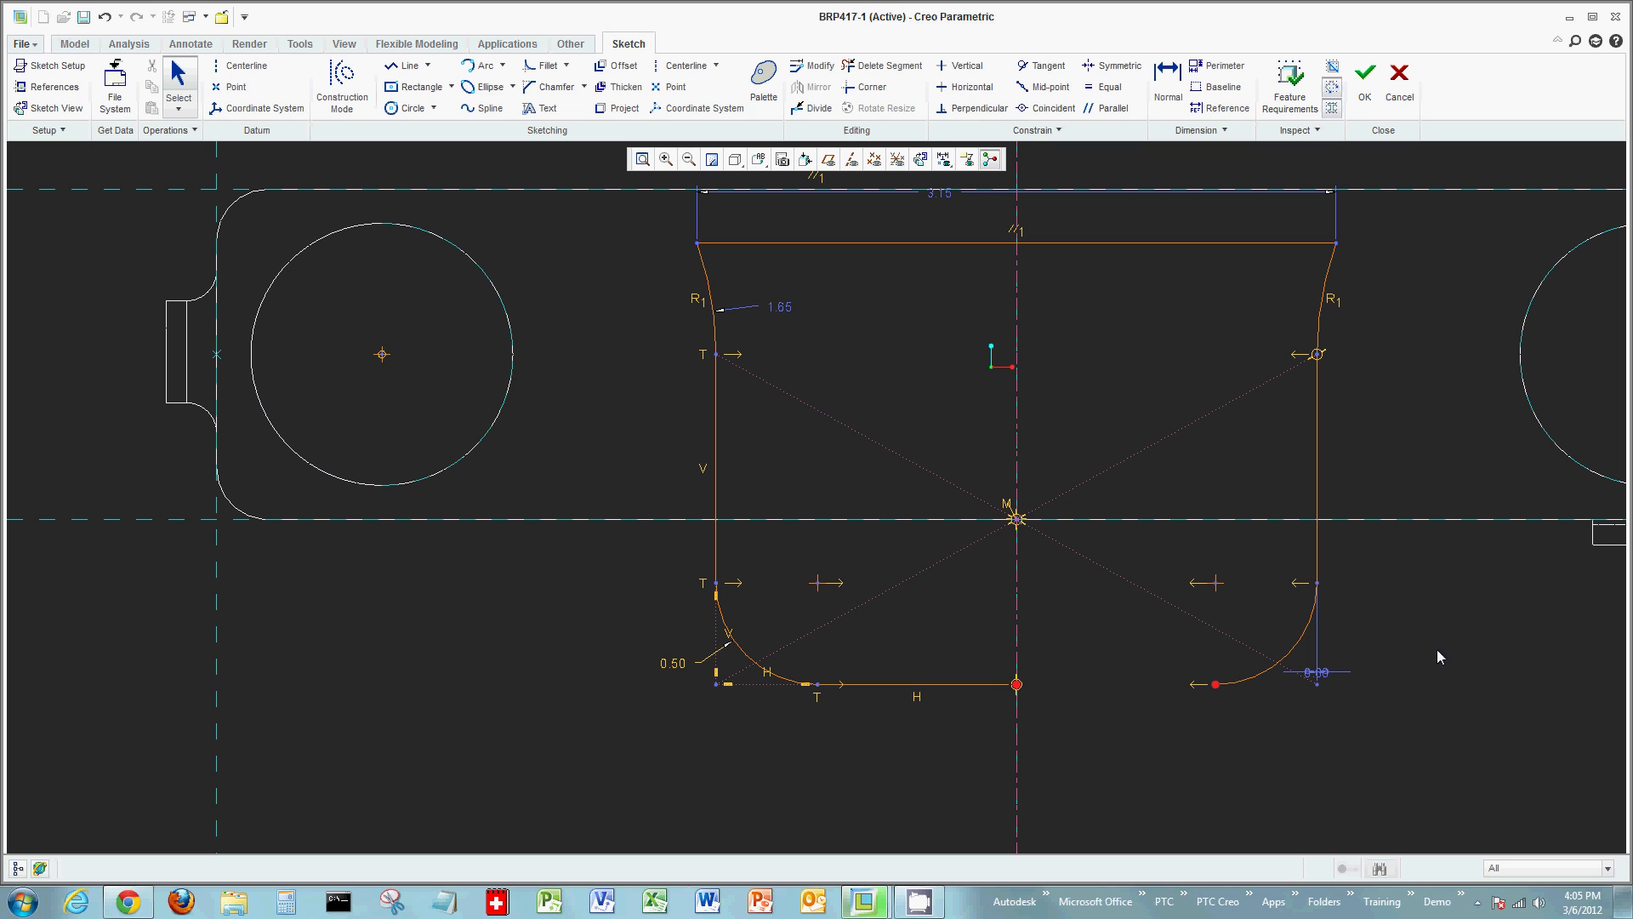
# Step: Delete the remaining left half of the profile's bottom line
pyautogui.press('Delete')
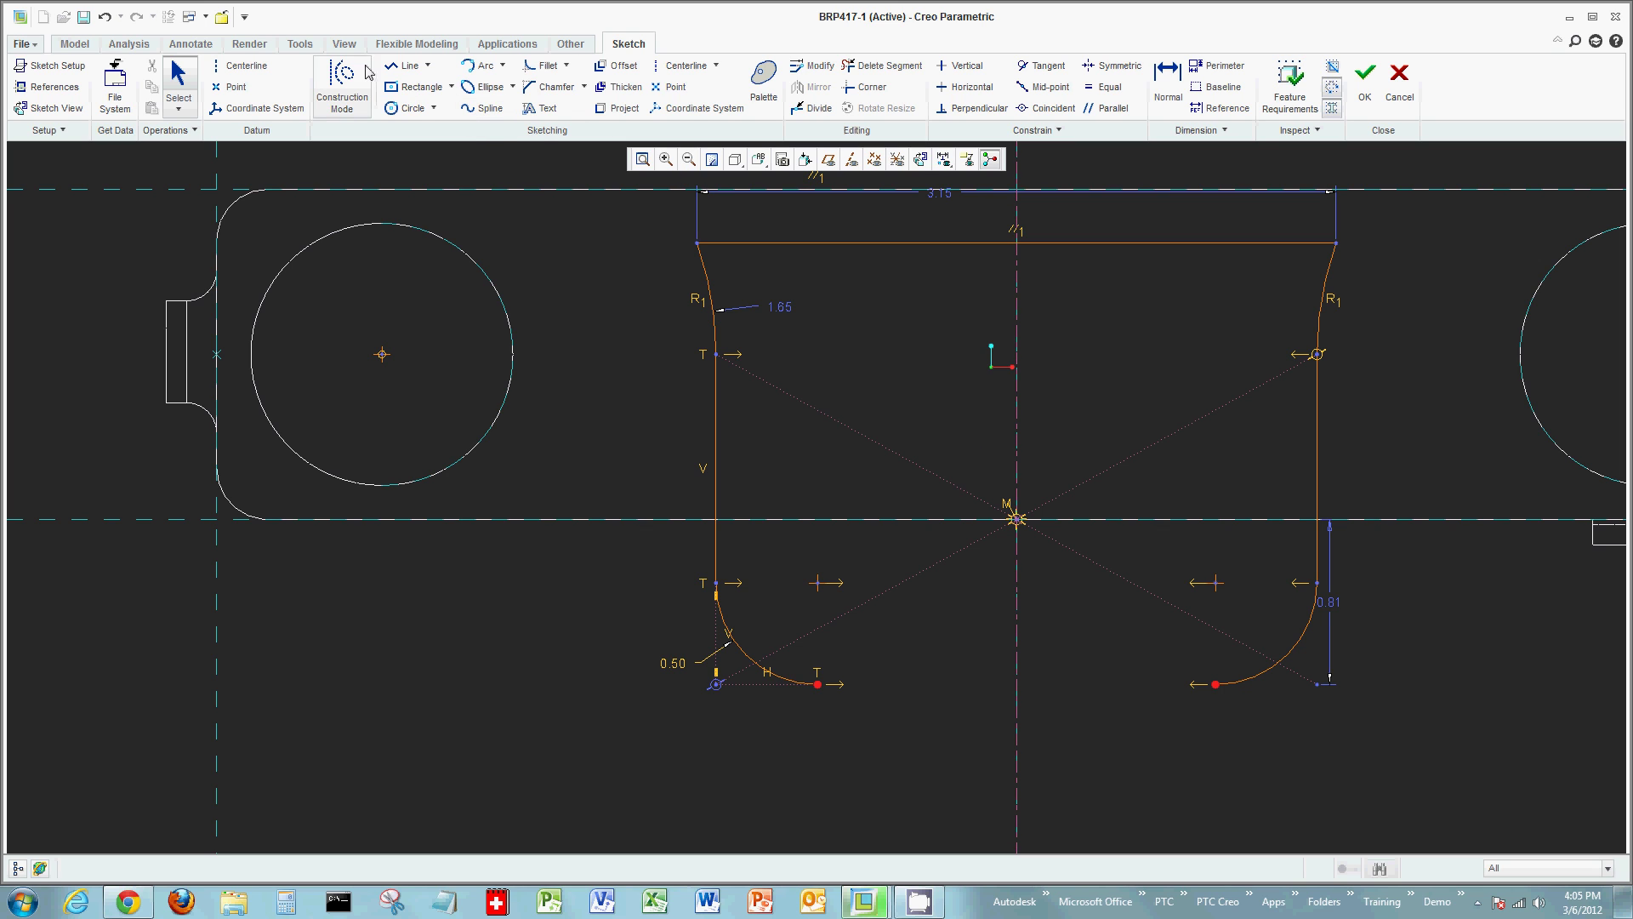
pyautogui.click(404, 66)
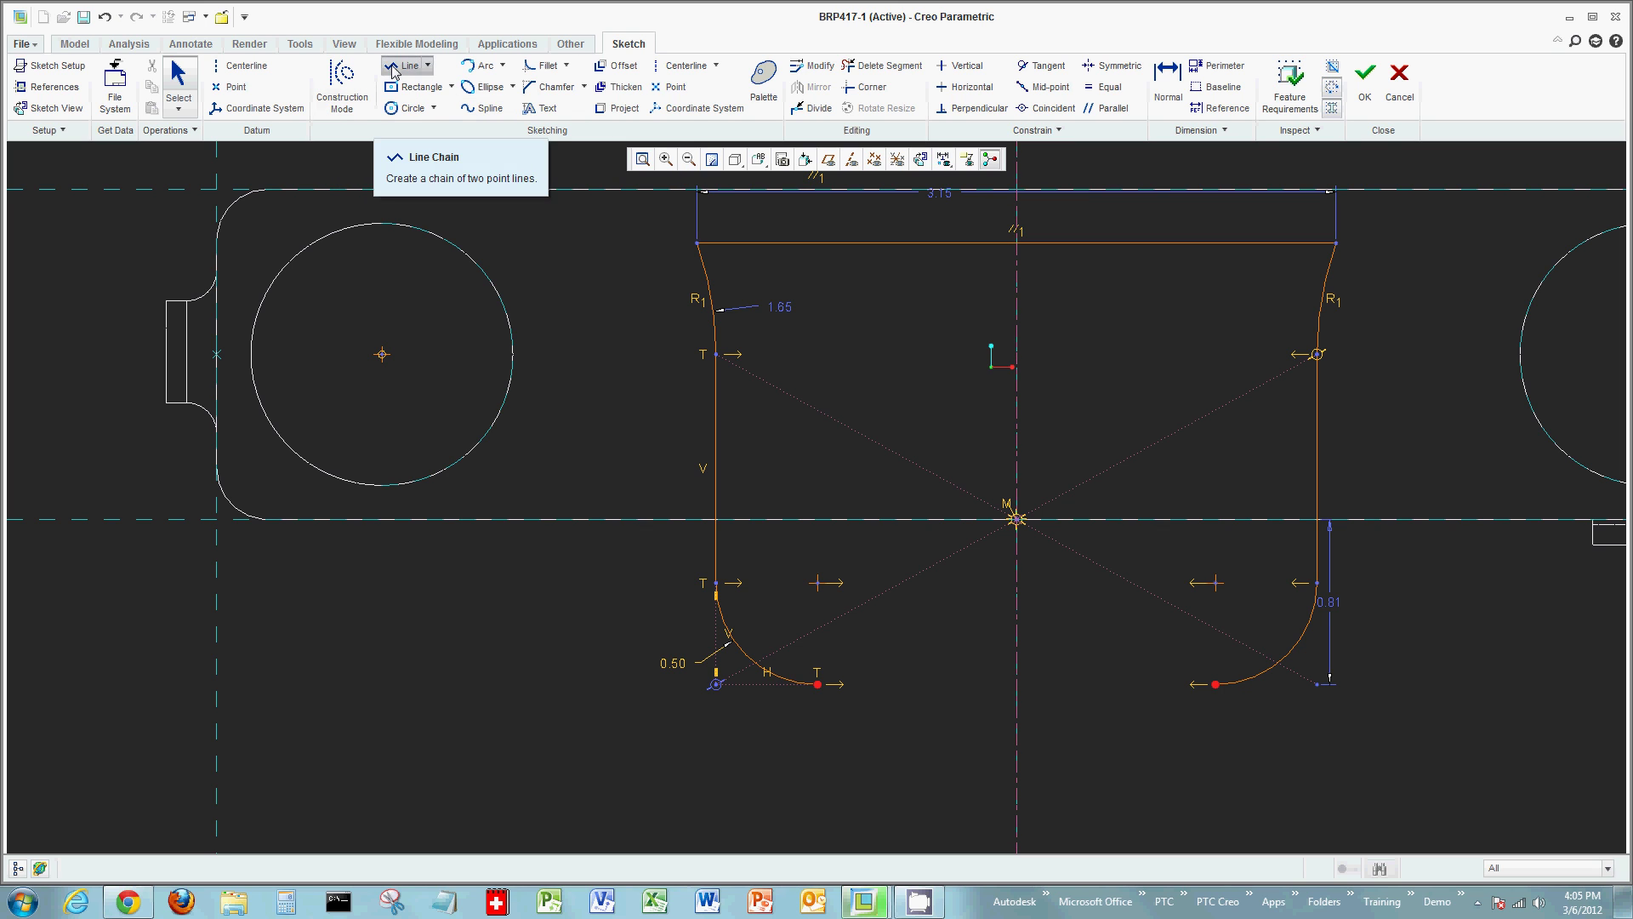
pyautogui.click(818, 684)
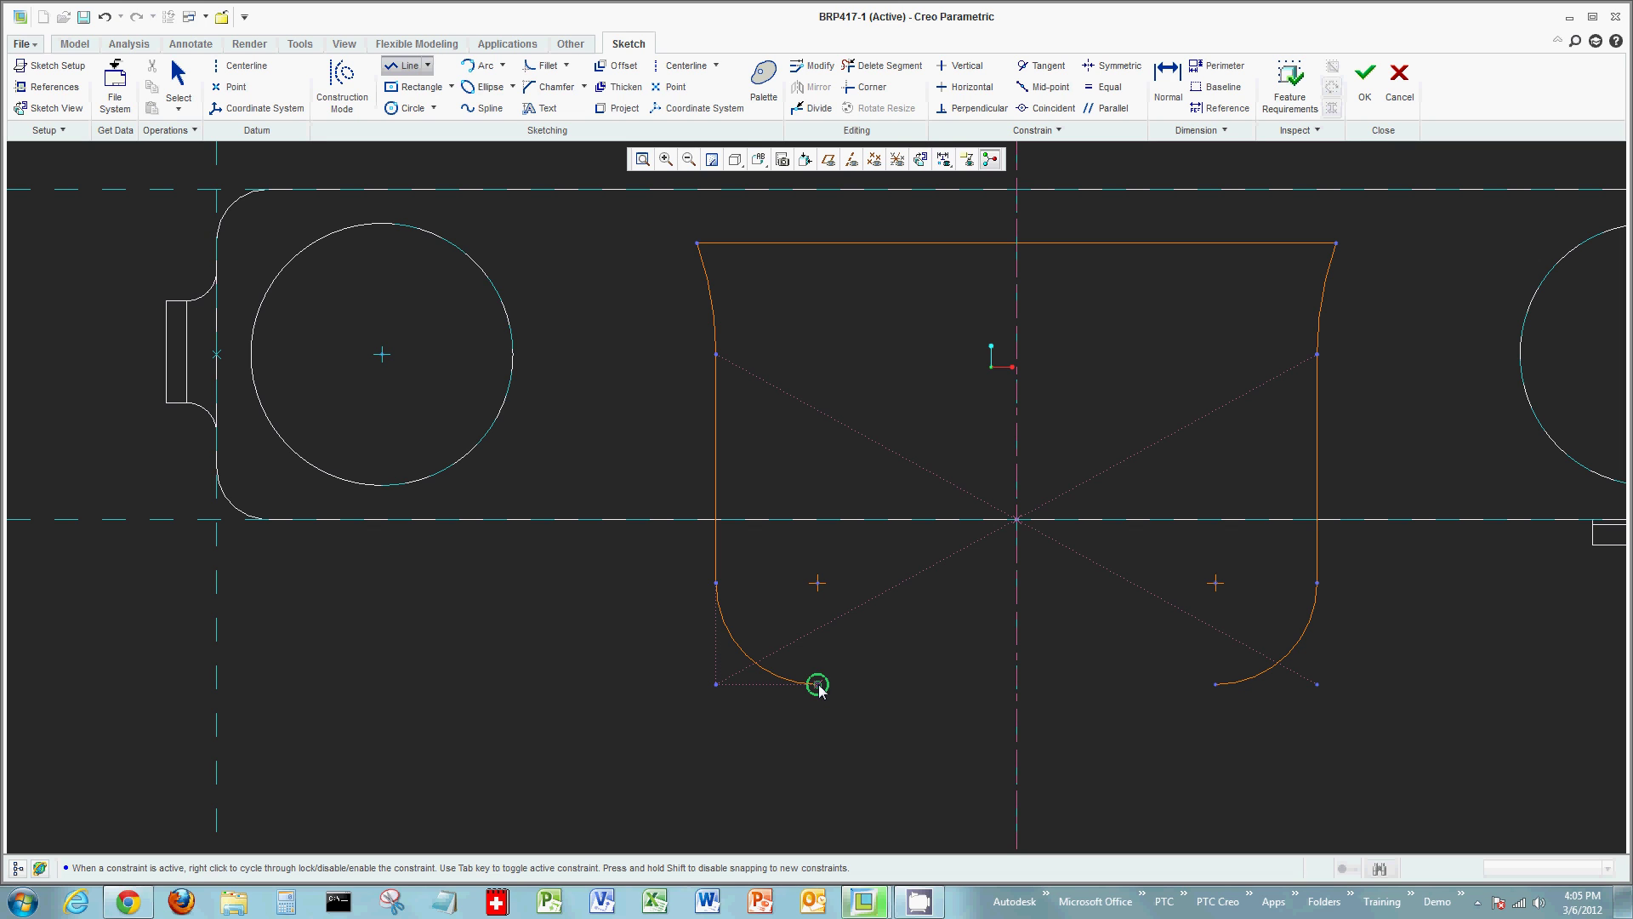
pyautogui.middleClick(1216, 693)
pyautogui.click(1216, 685)
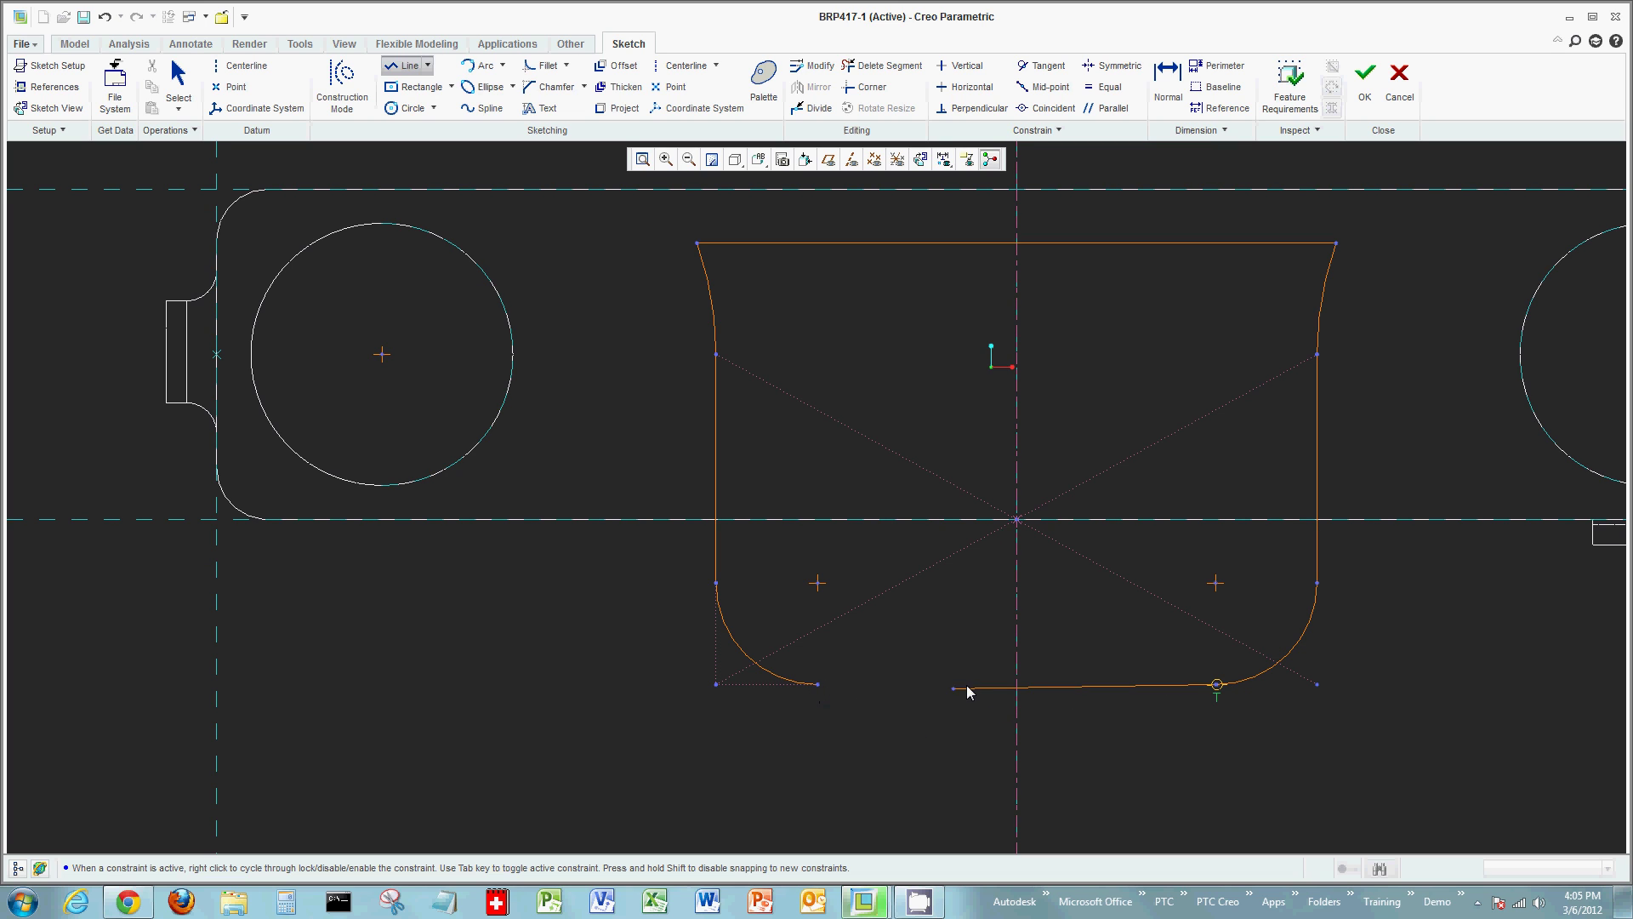
pyautogui.middleClick(936, 687)
pyautogui.middleClick(918, 686)
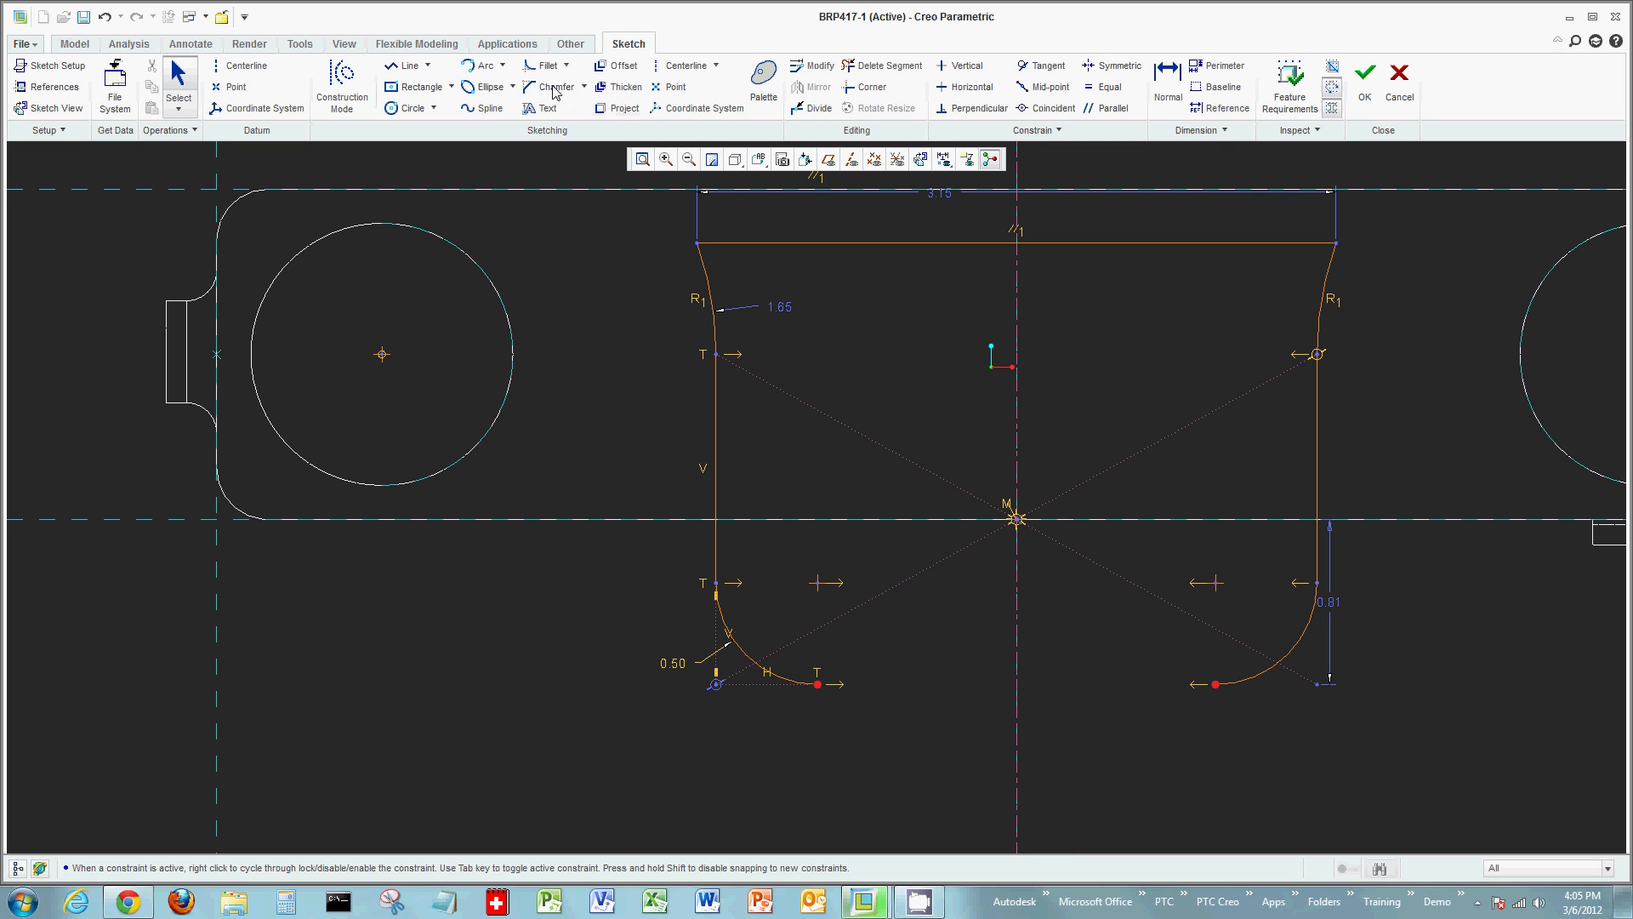
# Step: Draw a 3-point arc between the two fillets' lower endpoints, bulging downward on the centerline with a radius of about 1.09
pyautogui.click(492, 72)
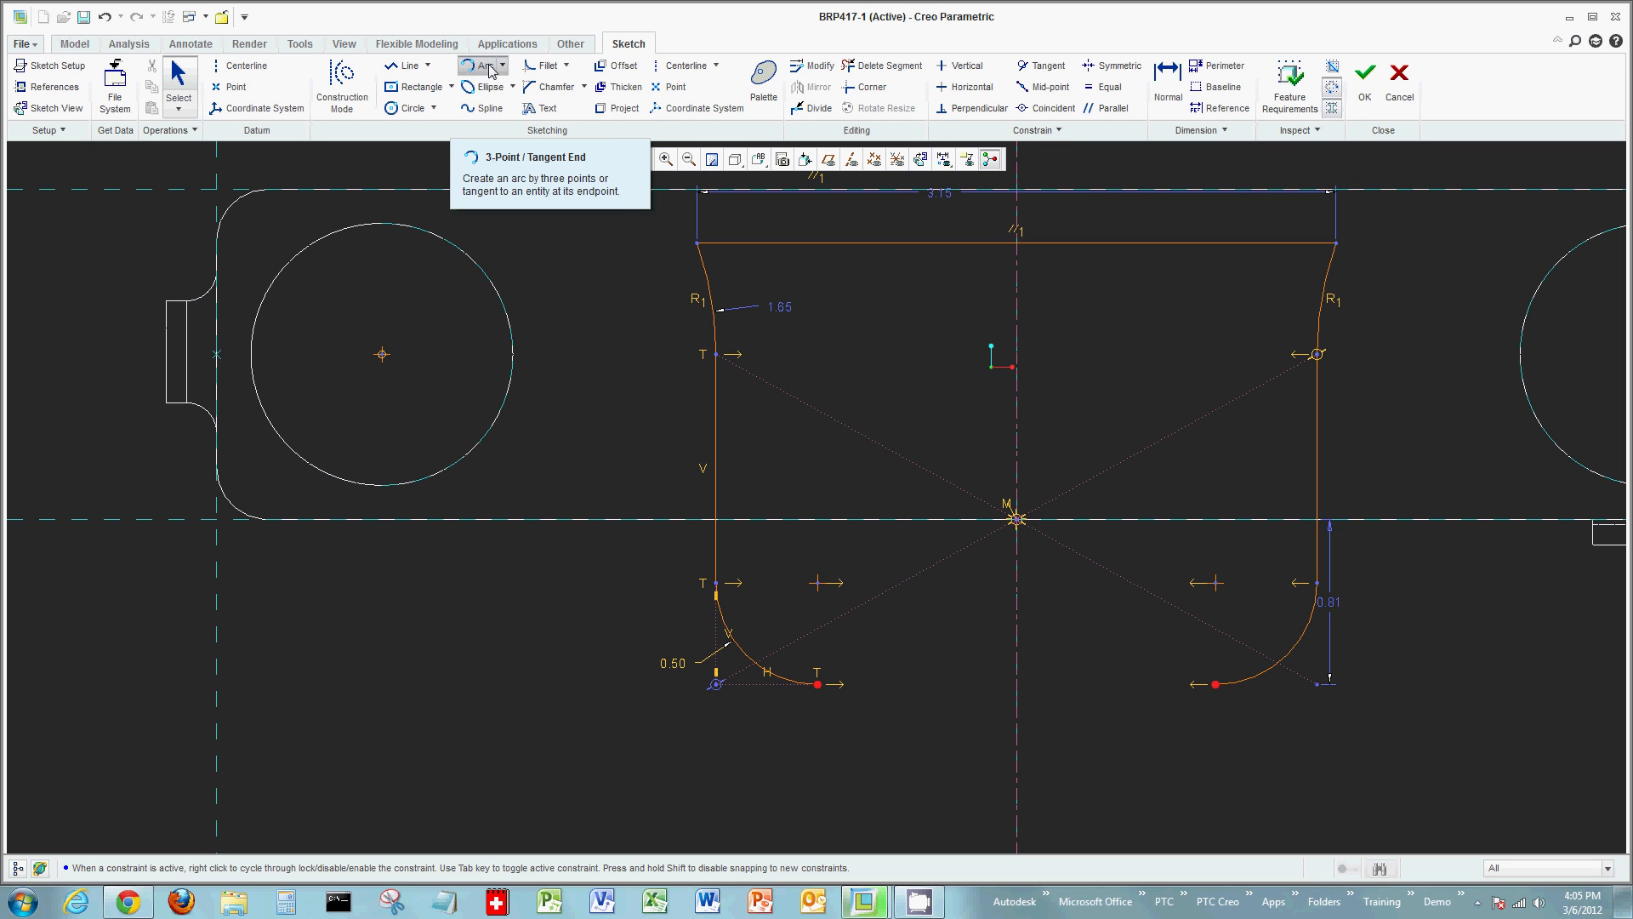
pyautogui.click(1216, 685)
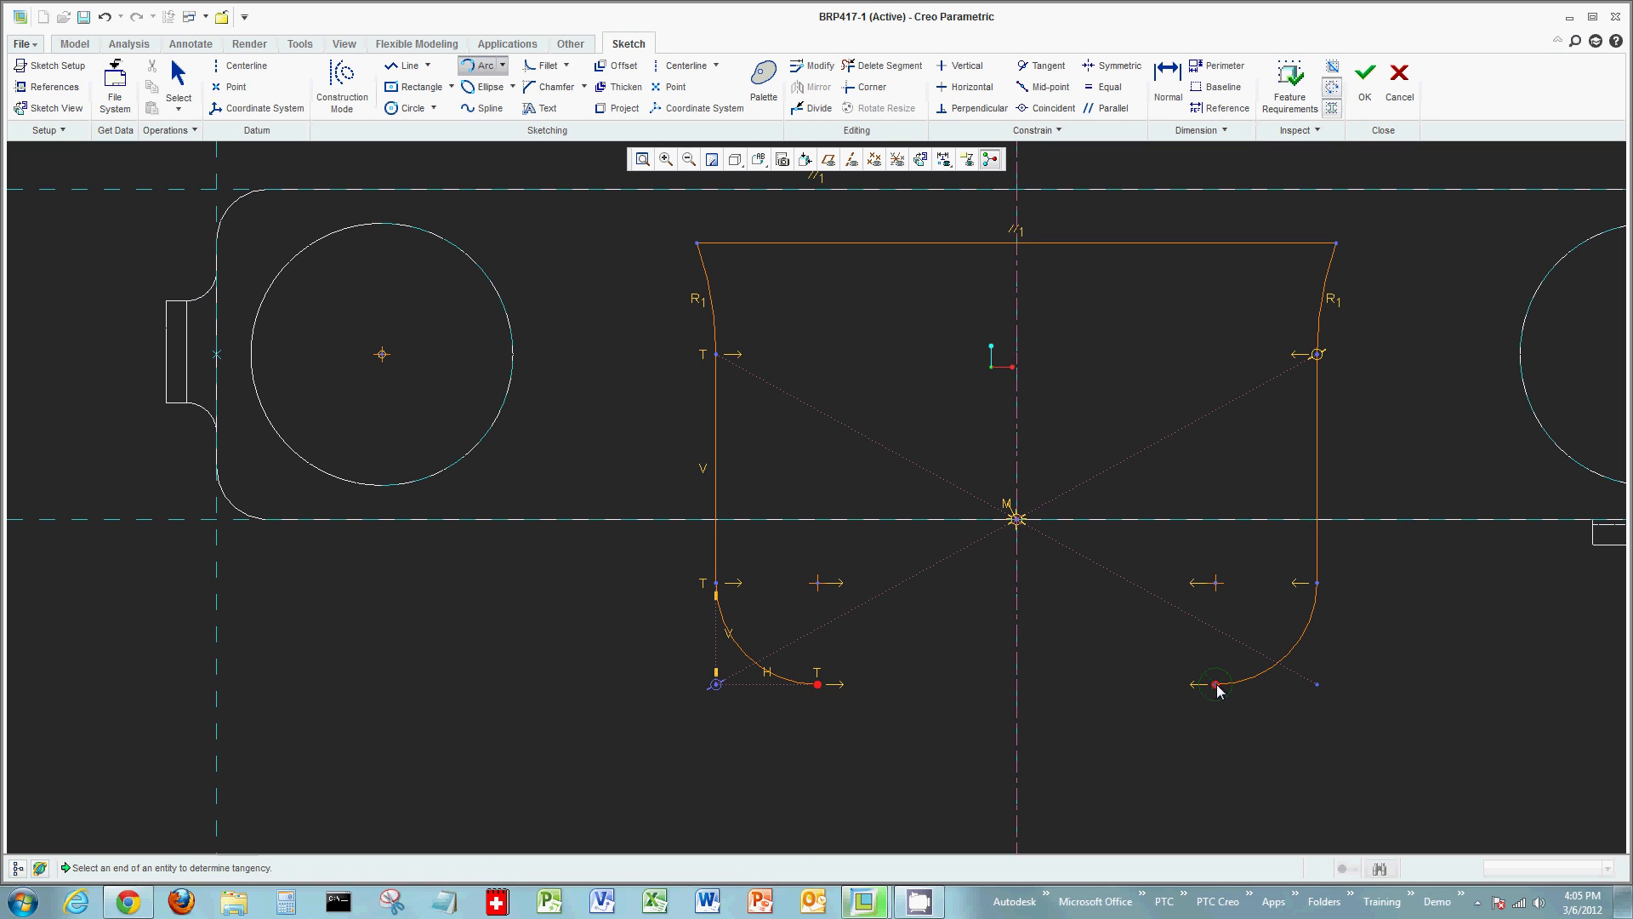
pyautogui.click(817, 685)
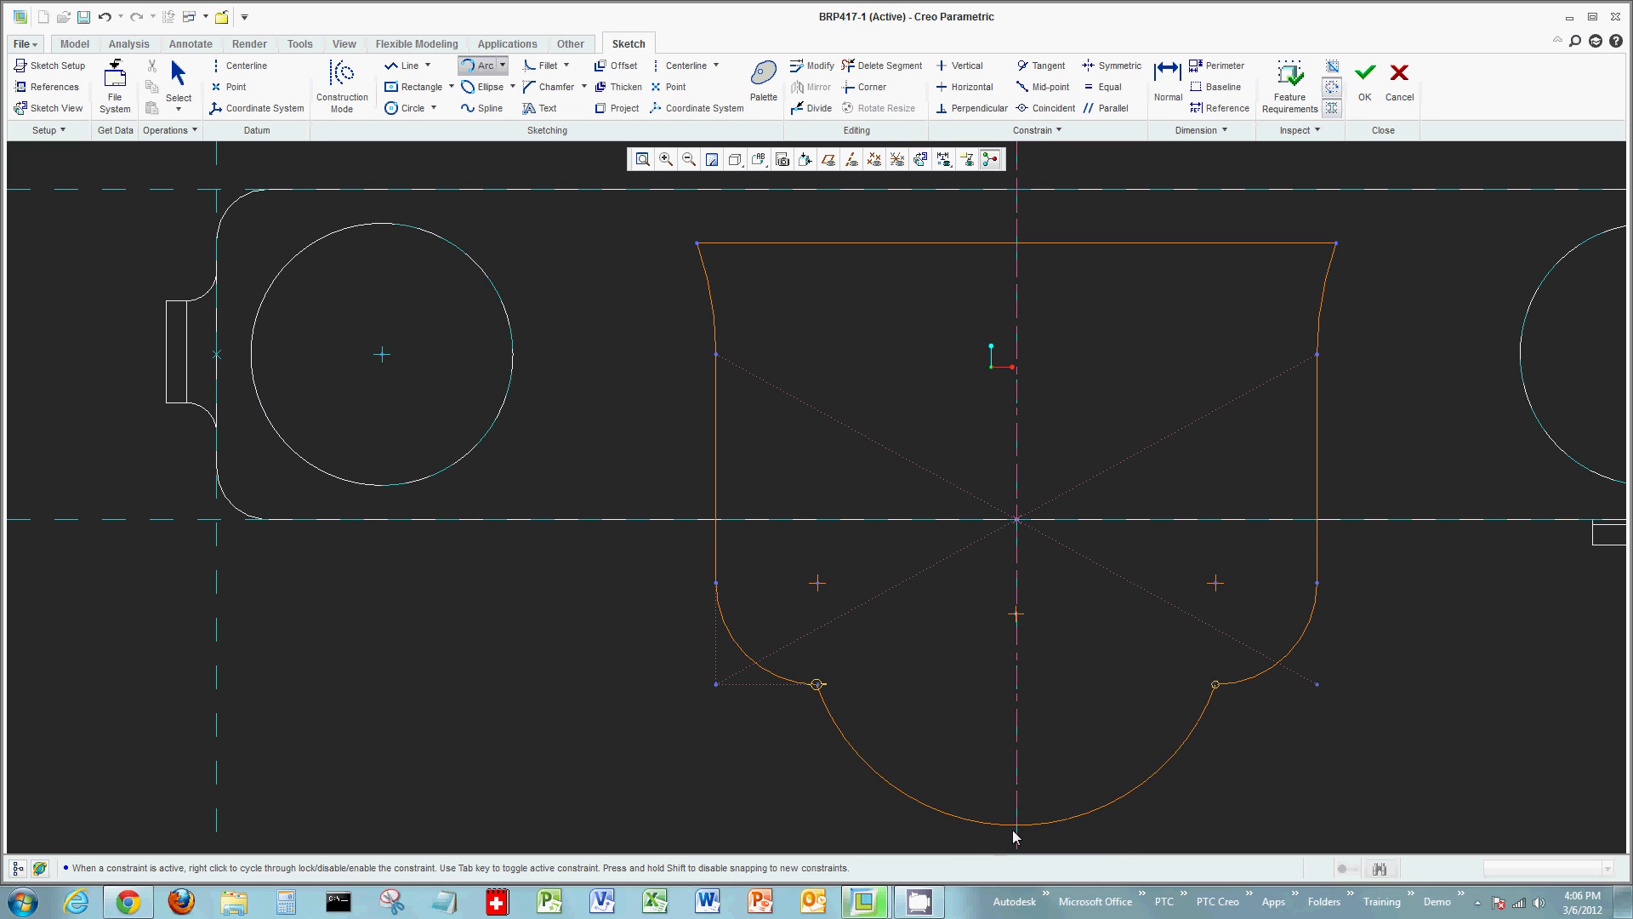
pyautogui.click(1020, 814)
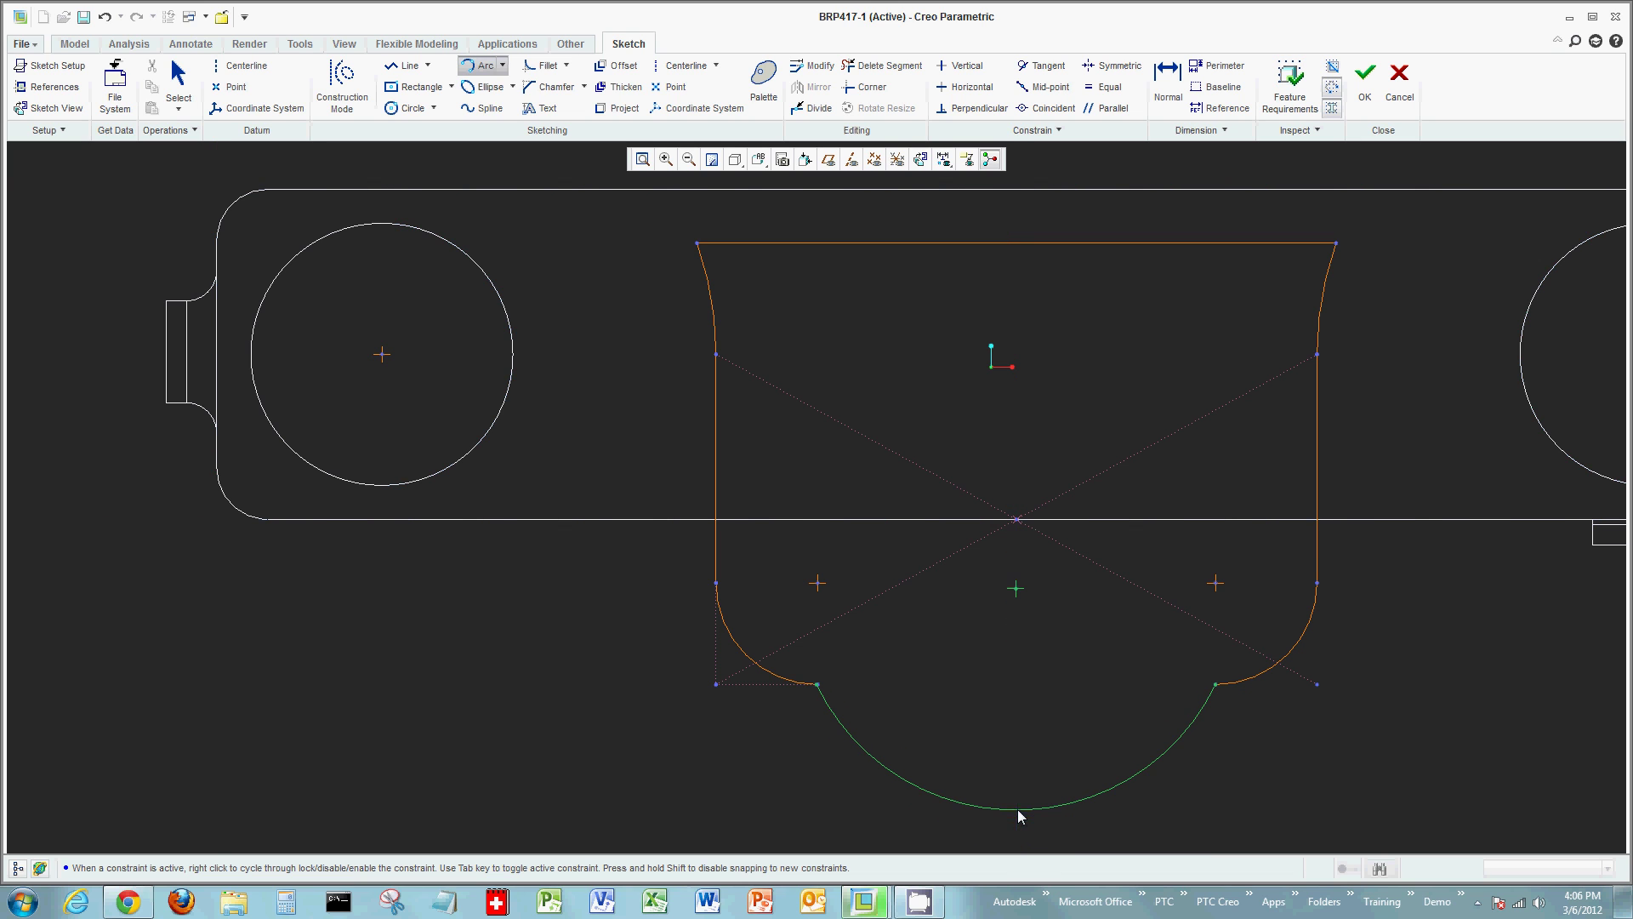
pyautogui.middleClick(1183, 818)
pyautogui.hotkey('ctrl', 'd')
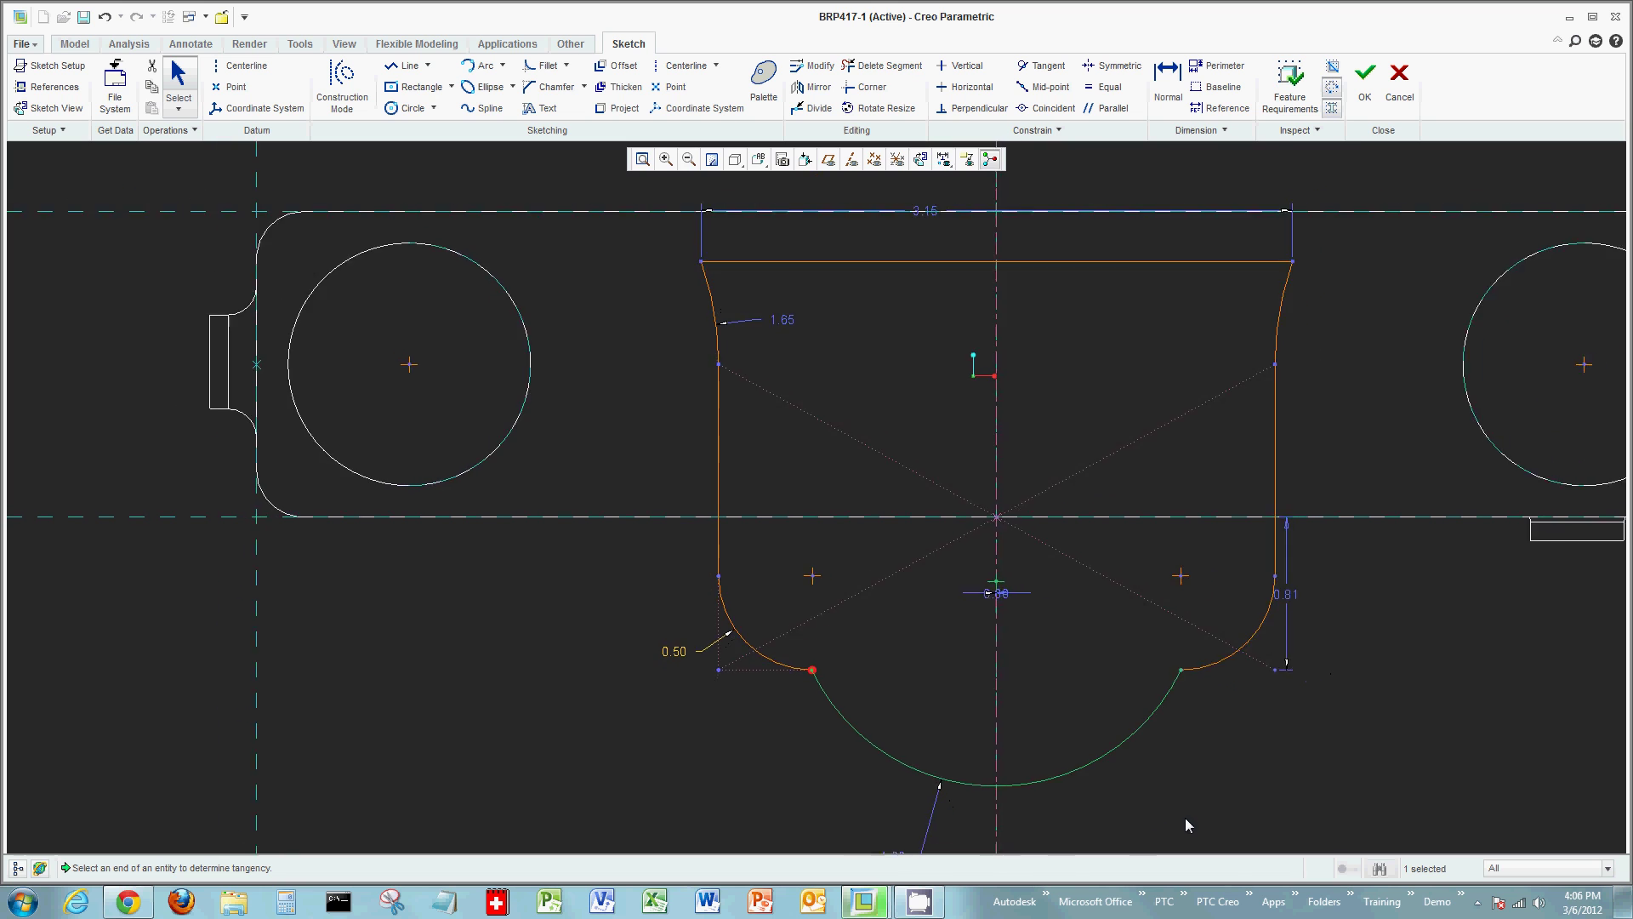
pyautogui.click(1151, 751)
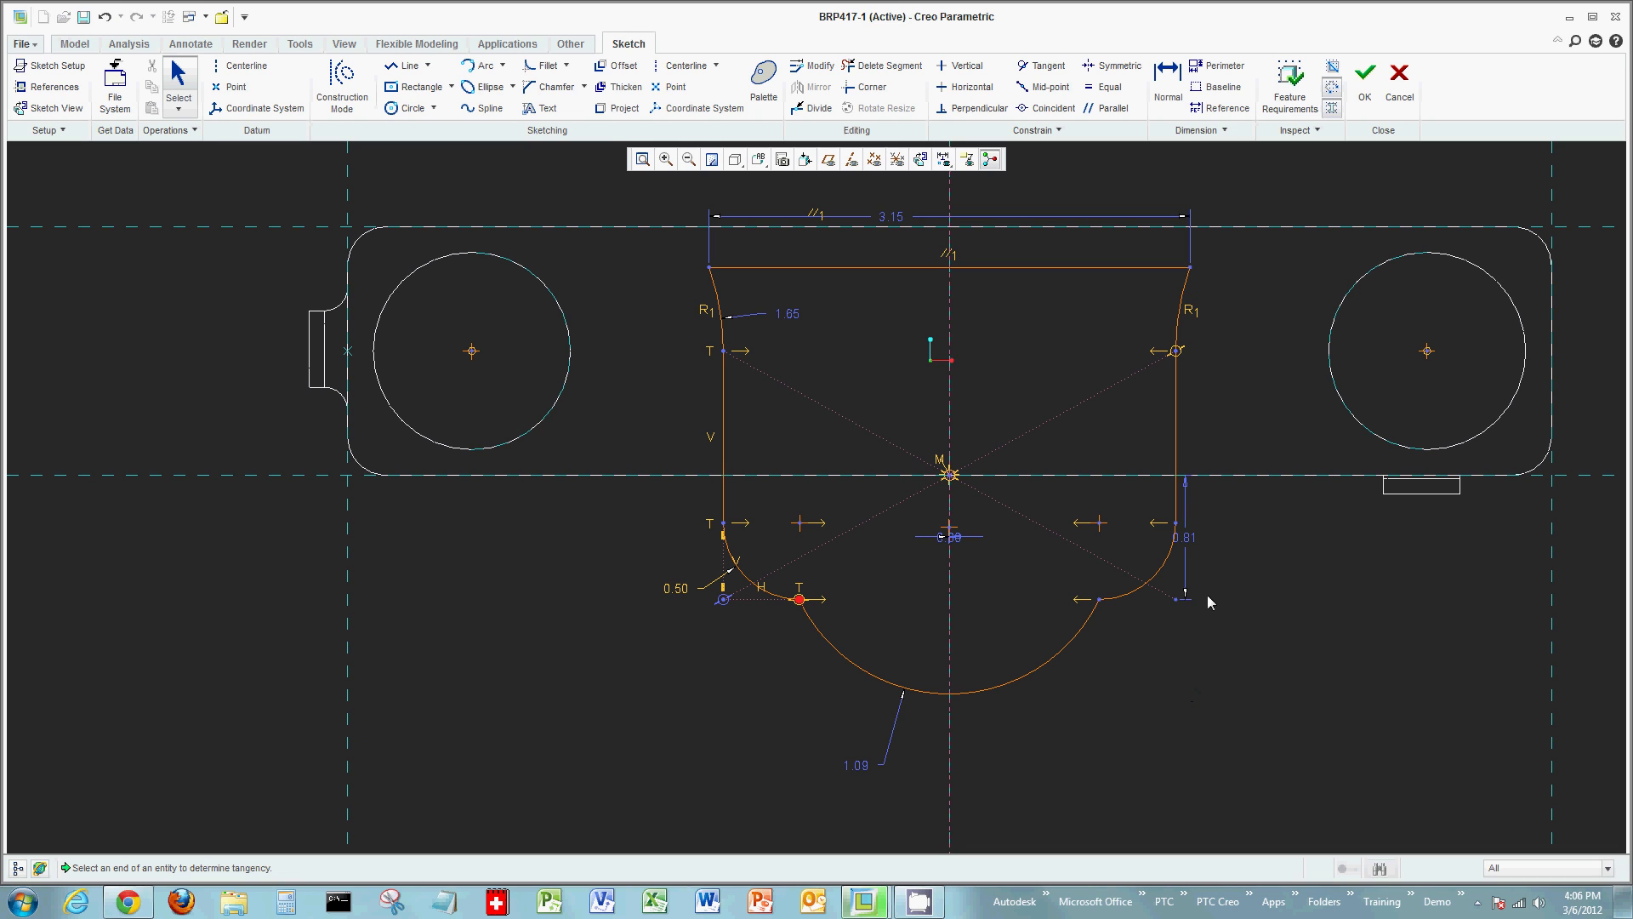
# Step: Add a radius dimension to the bottom arc and set it to 1
pyautogui.click(1175, 80)
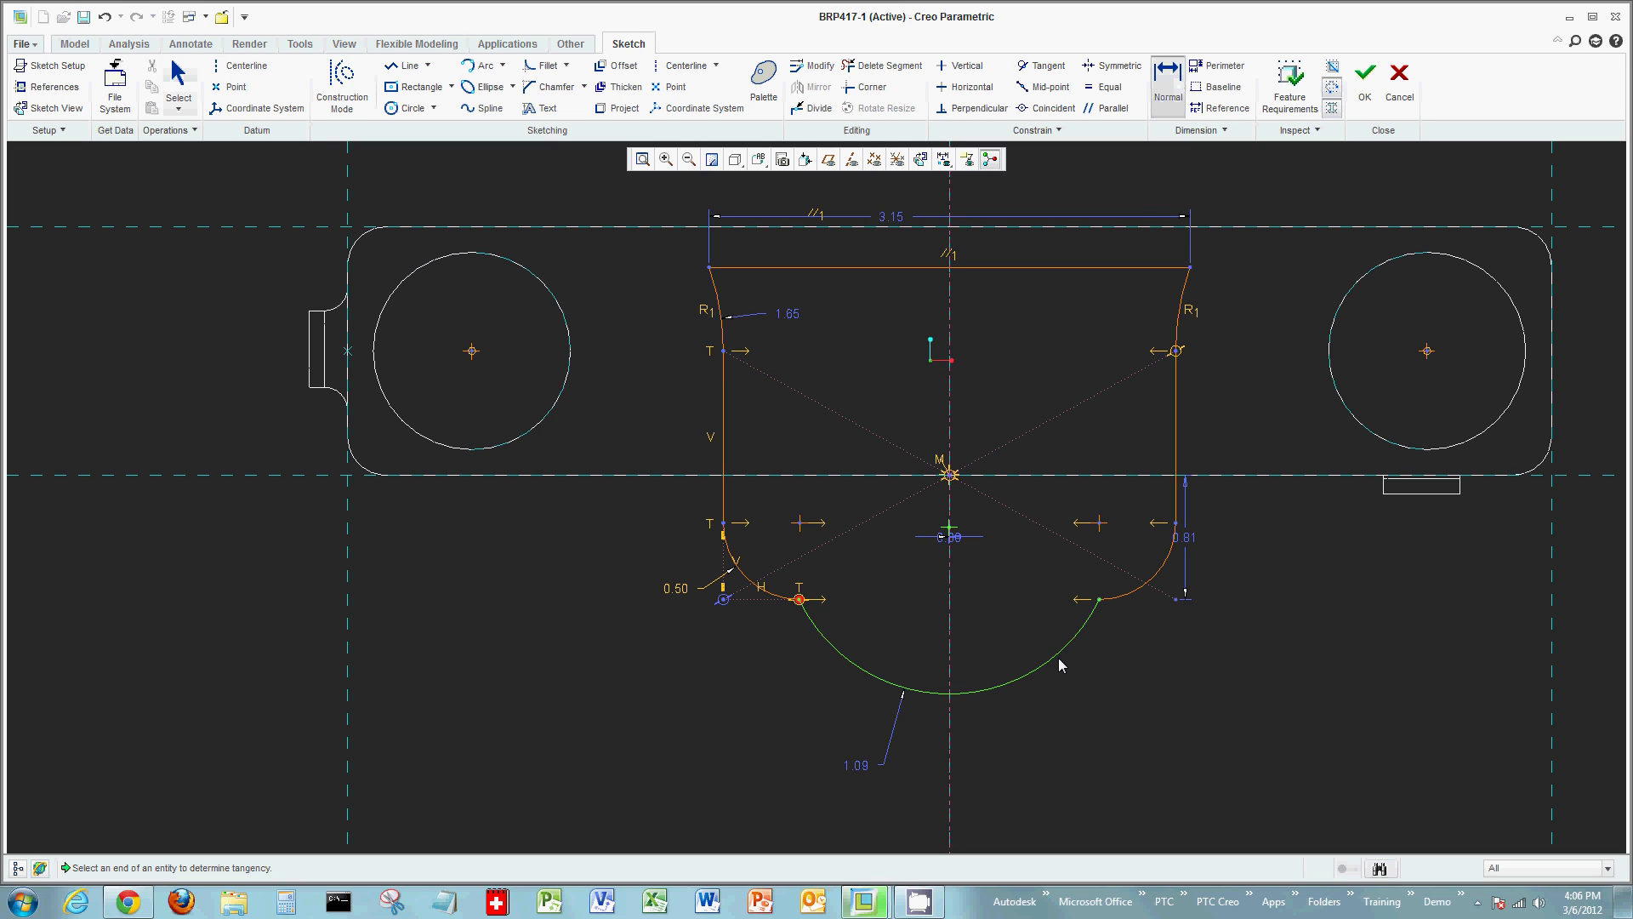
pyautogui.middleClick(1116, 721)
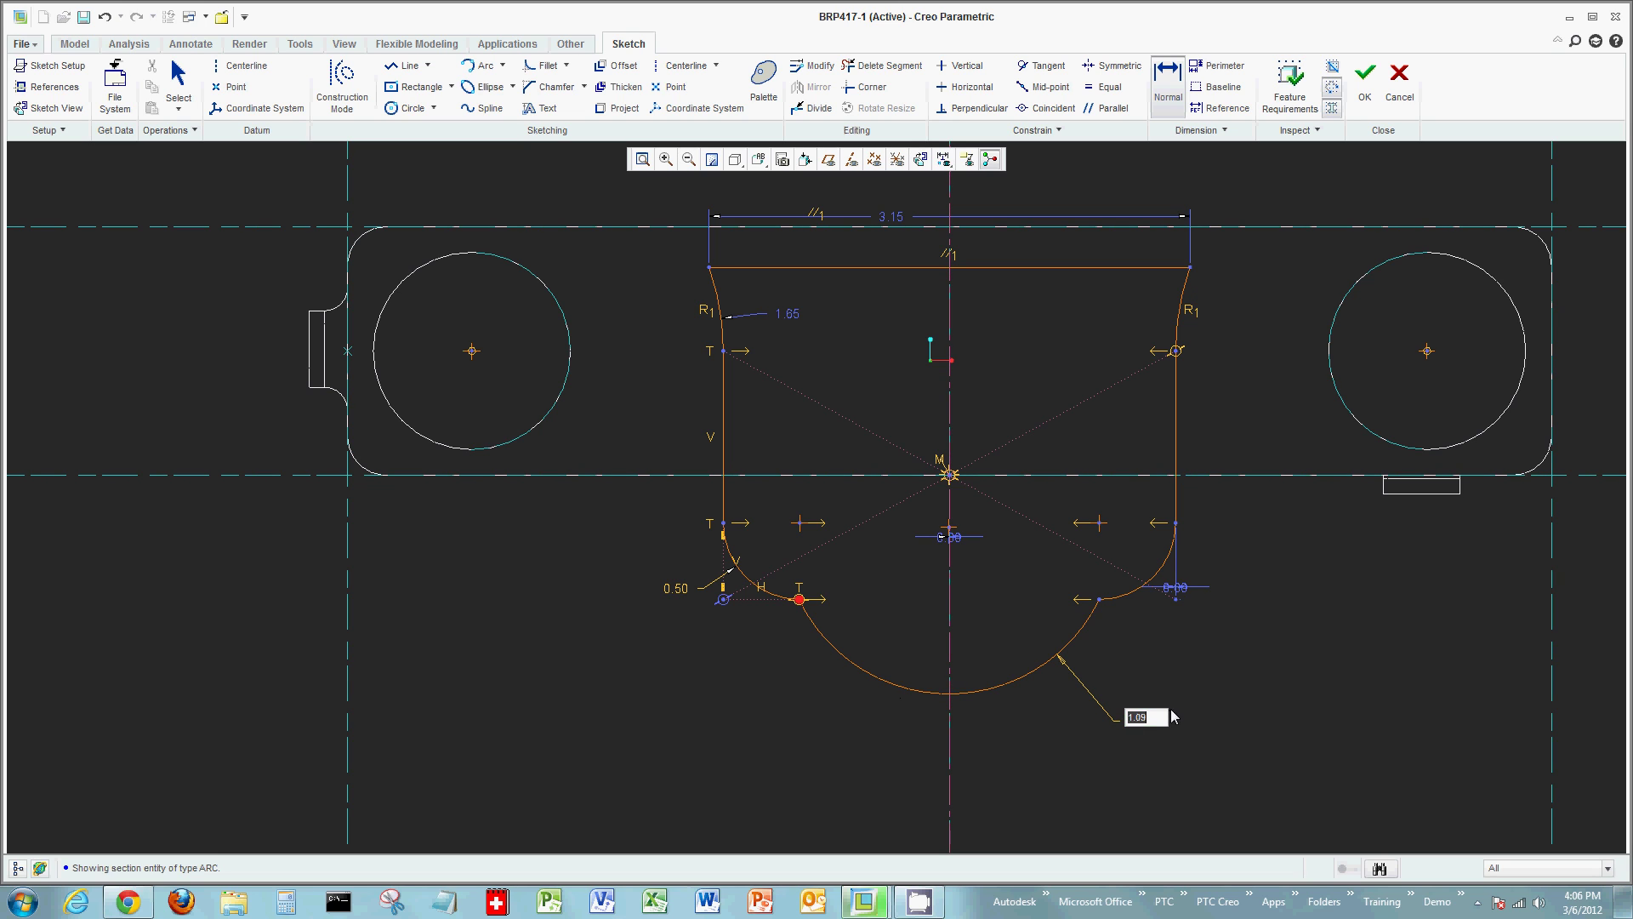
pyautogui.write('1')
pyautogui.press('Return')
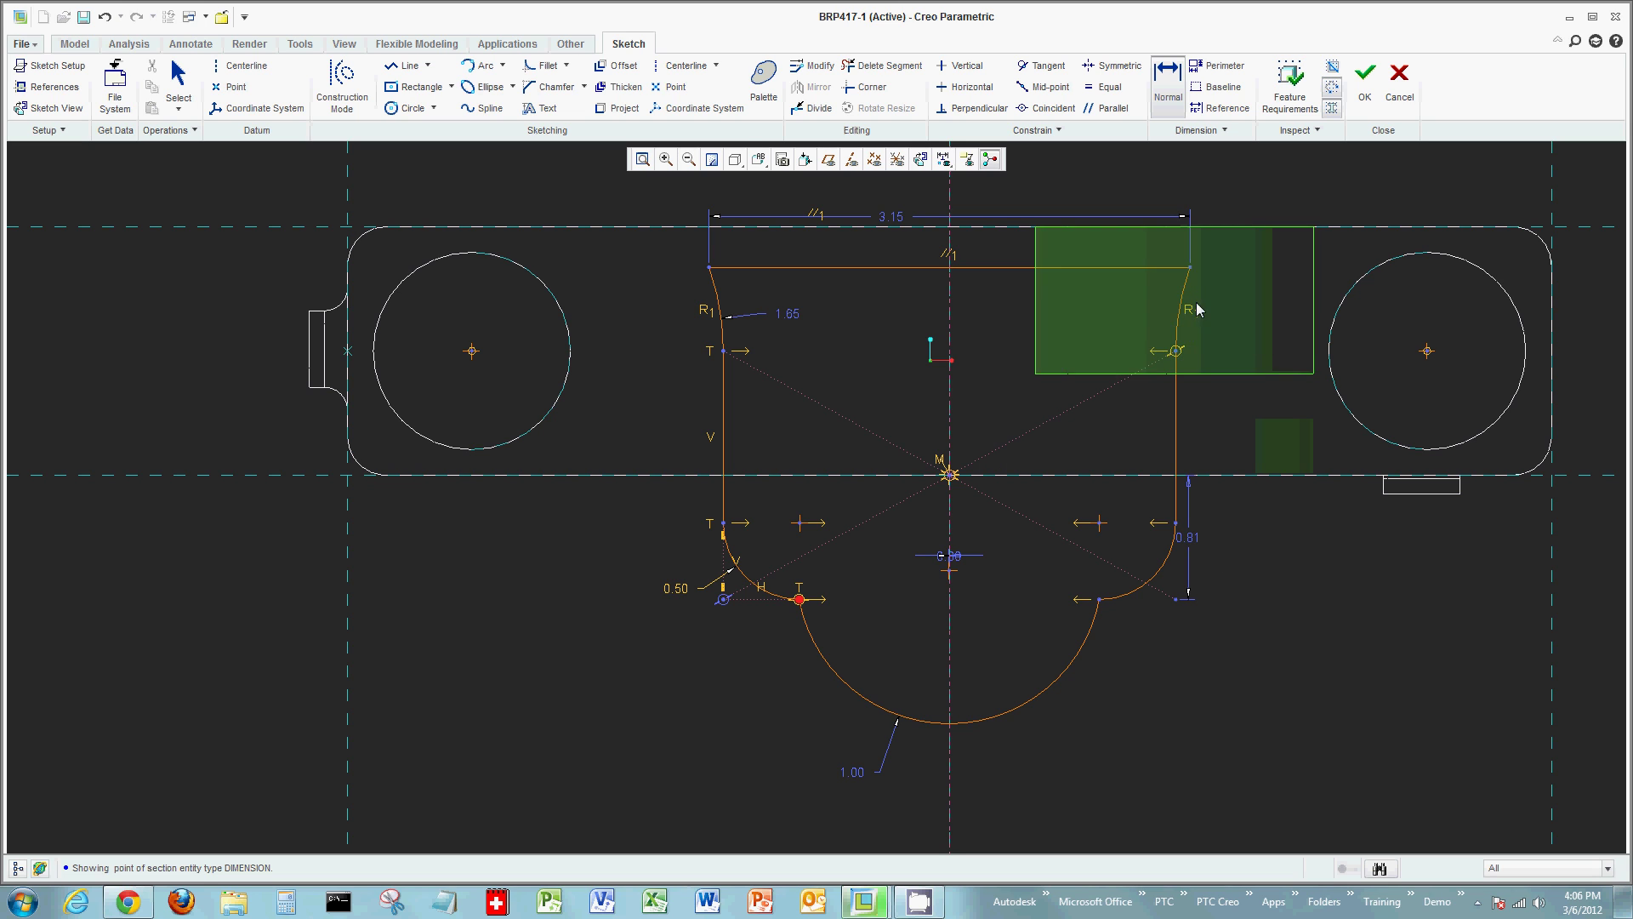
# Step: Add a diameter dimension to the bottom arc and accept its value
pyautogui.click(1070, 672)
pyautogui.click(1070, 676)
pyautogui.middleClick(1162, 698)
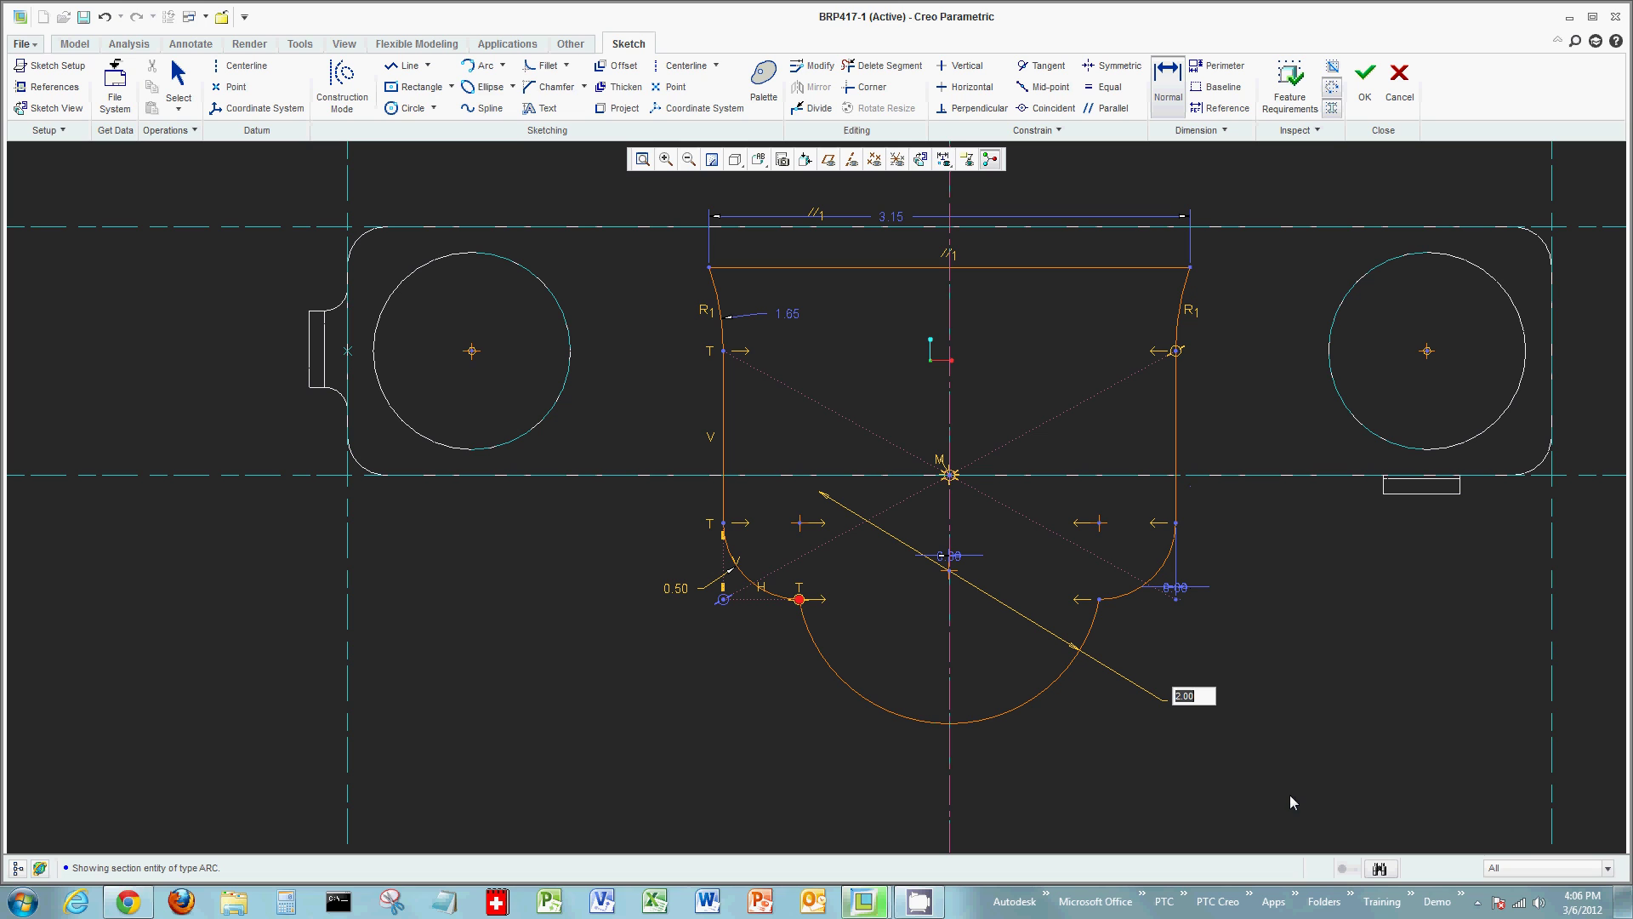
pyautogui.press('Return')
# Step: Convert the bottom arc's diameter dimension to a radius dimension
pyautogui.scroll(1, 1233, 750)
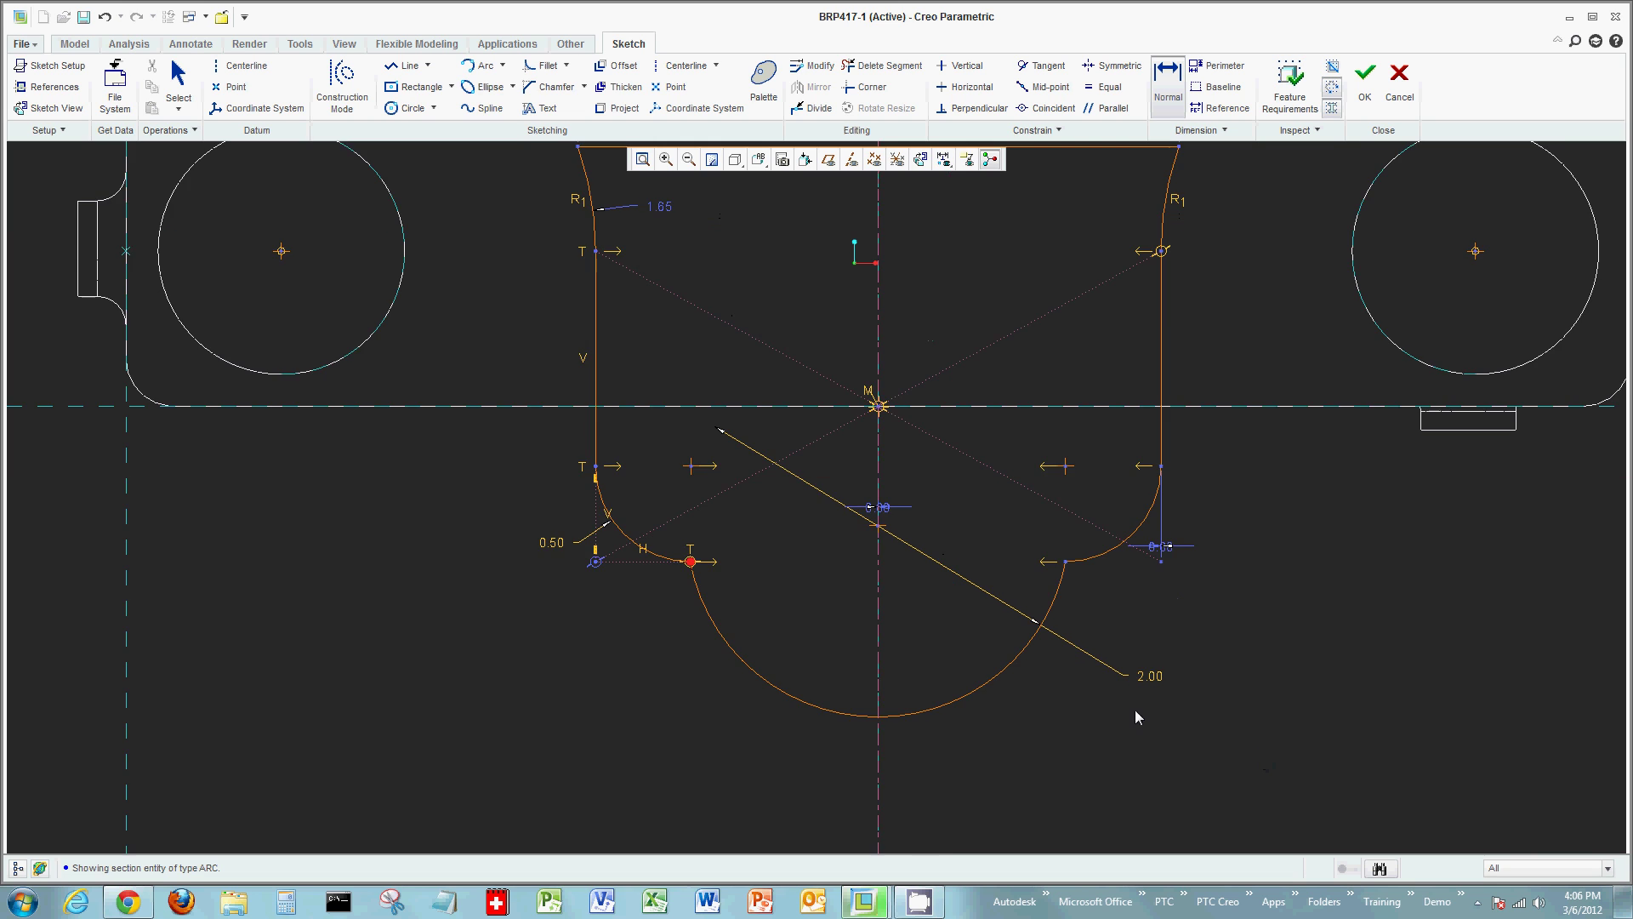
pyautogui.click(1150, 679)
pyautogui.rightClick(1130, 739)
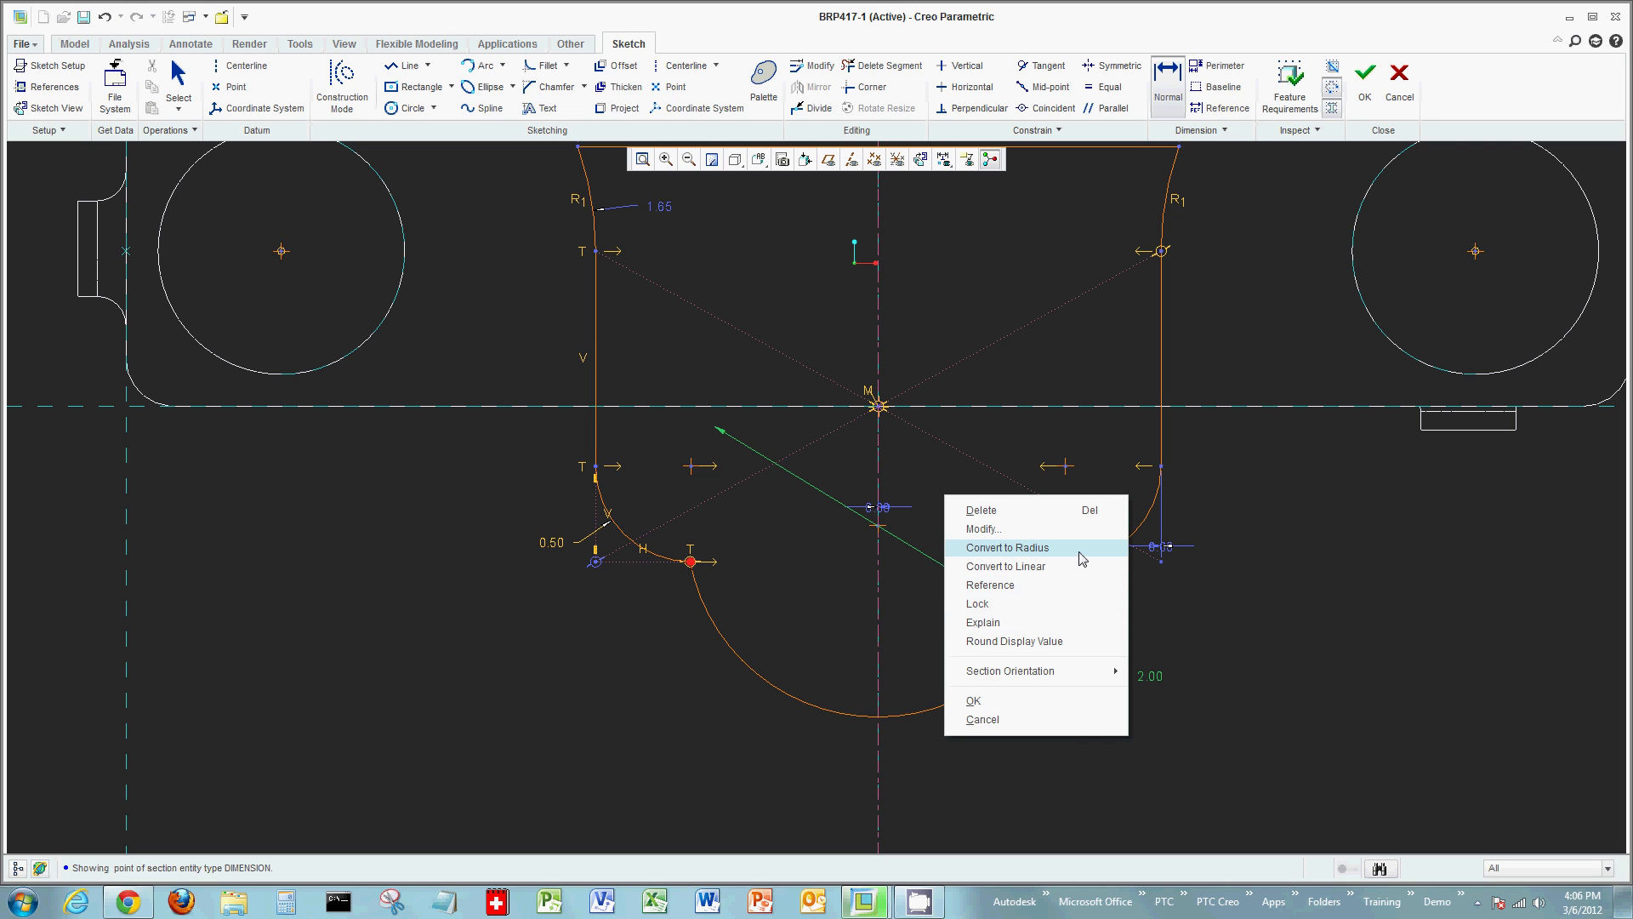
pyautogui.click(1007, 547)
pyautogui.scroll(-1, 1252, 628)
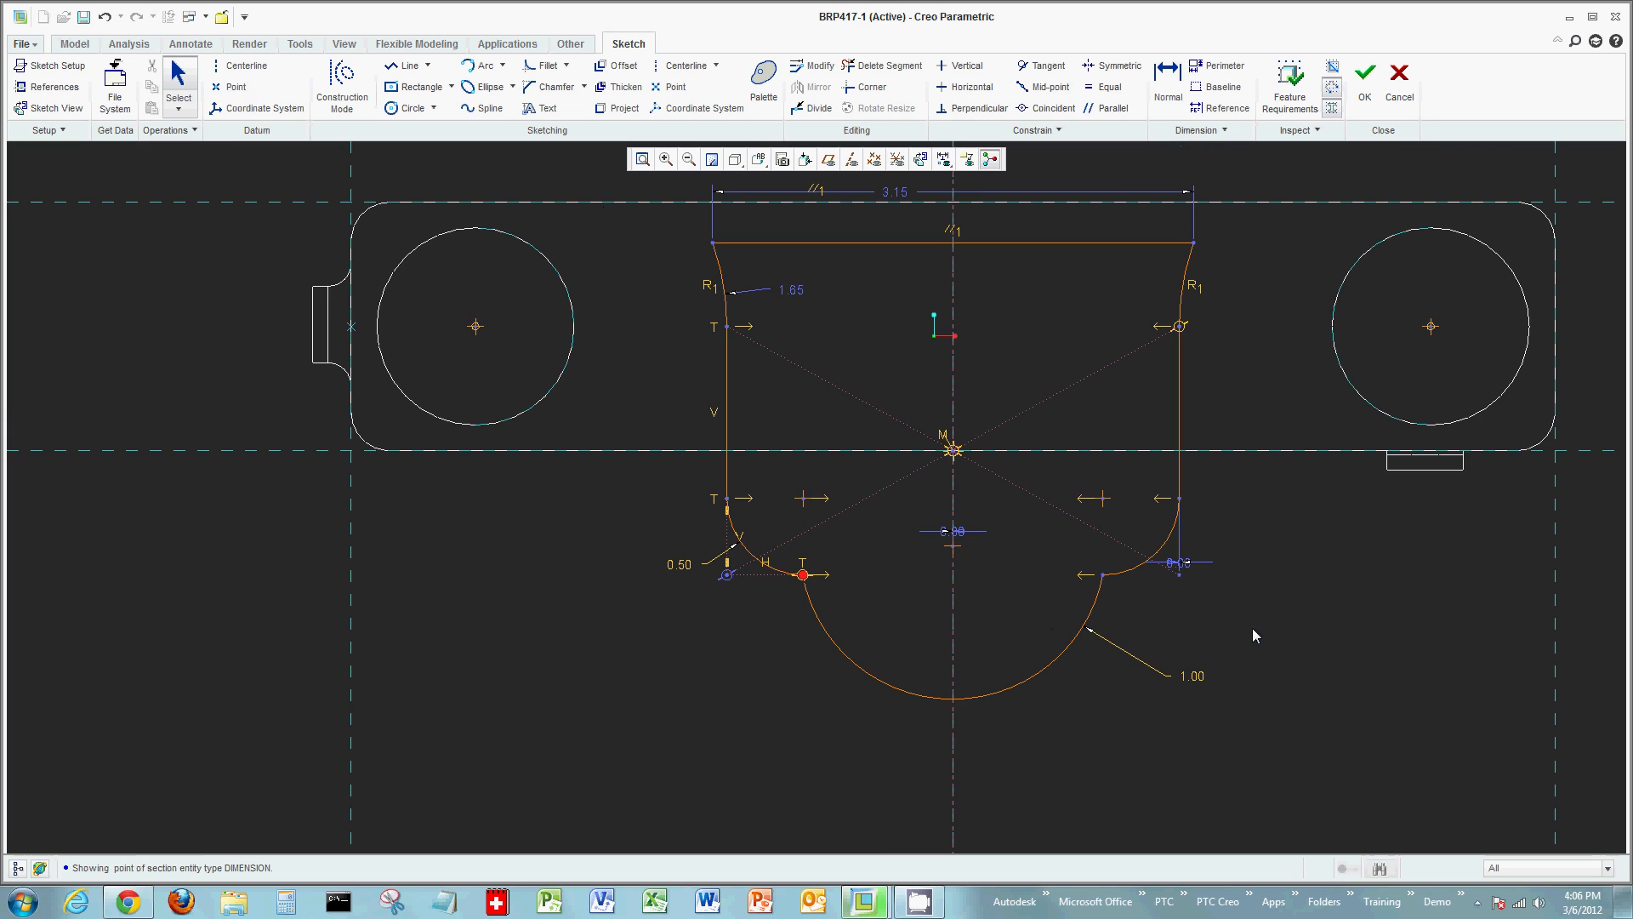
# Step: Lock the bottom arc's radius dimension
pyautogui.click(1195, 676)
pyautogui.rightClick(1230, 643)
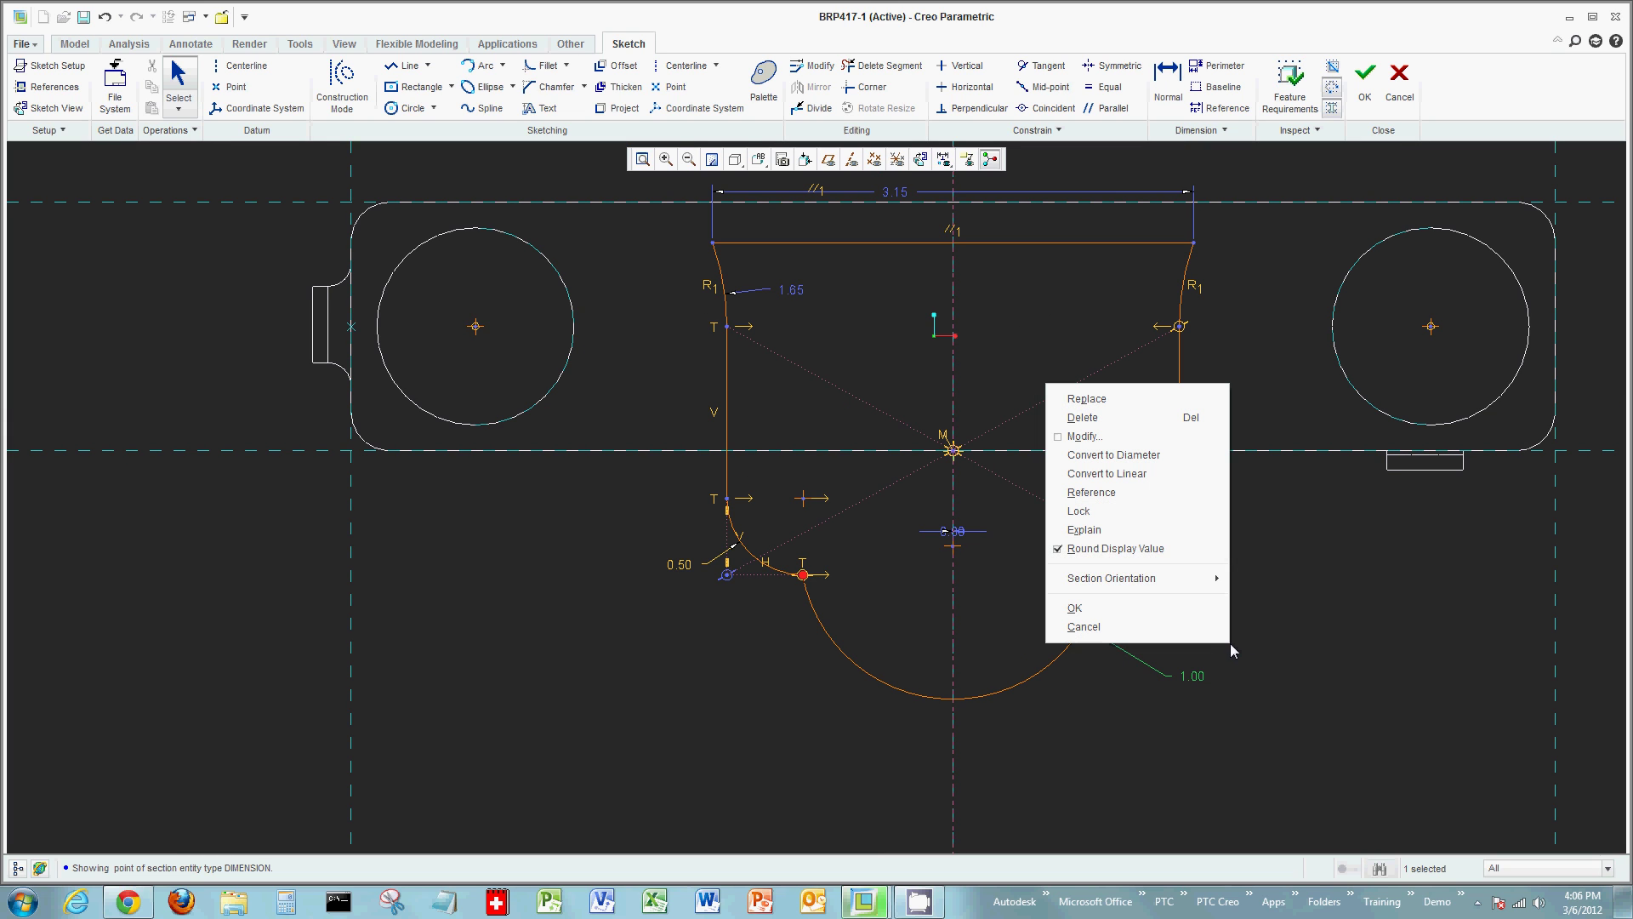
pyautogui.click(1187, 512)
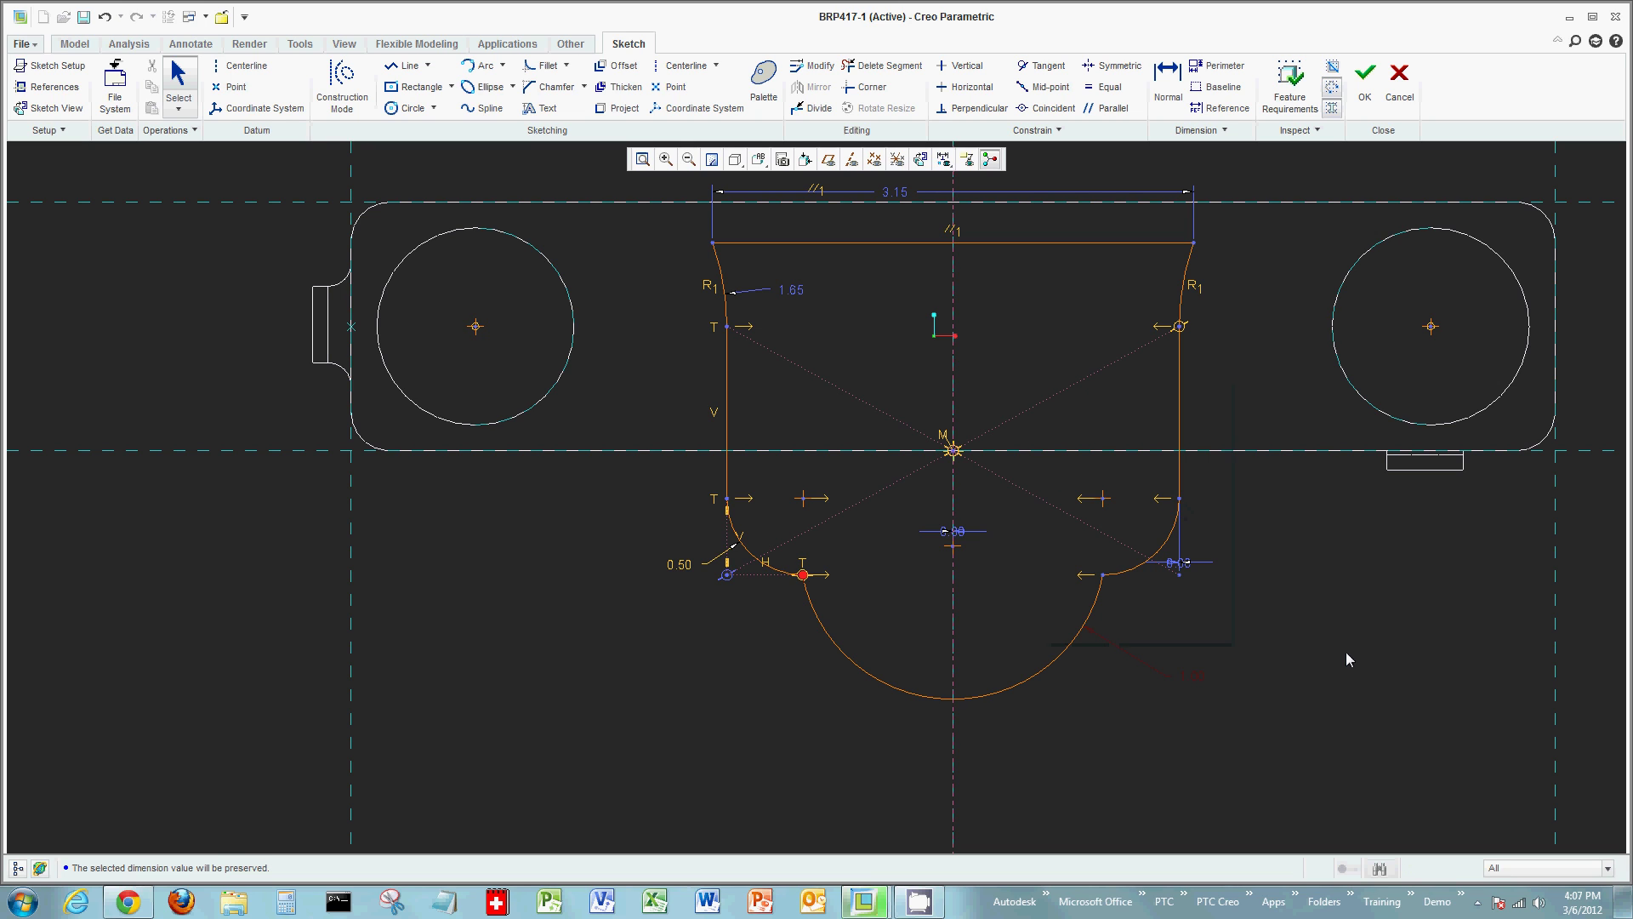
# Step: Unlock the bottom arc's radius dimension
pyautogui.click(1187, 677)
pyautogui.rightClick(1248, 615)
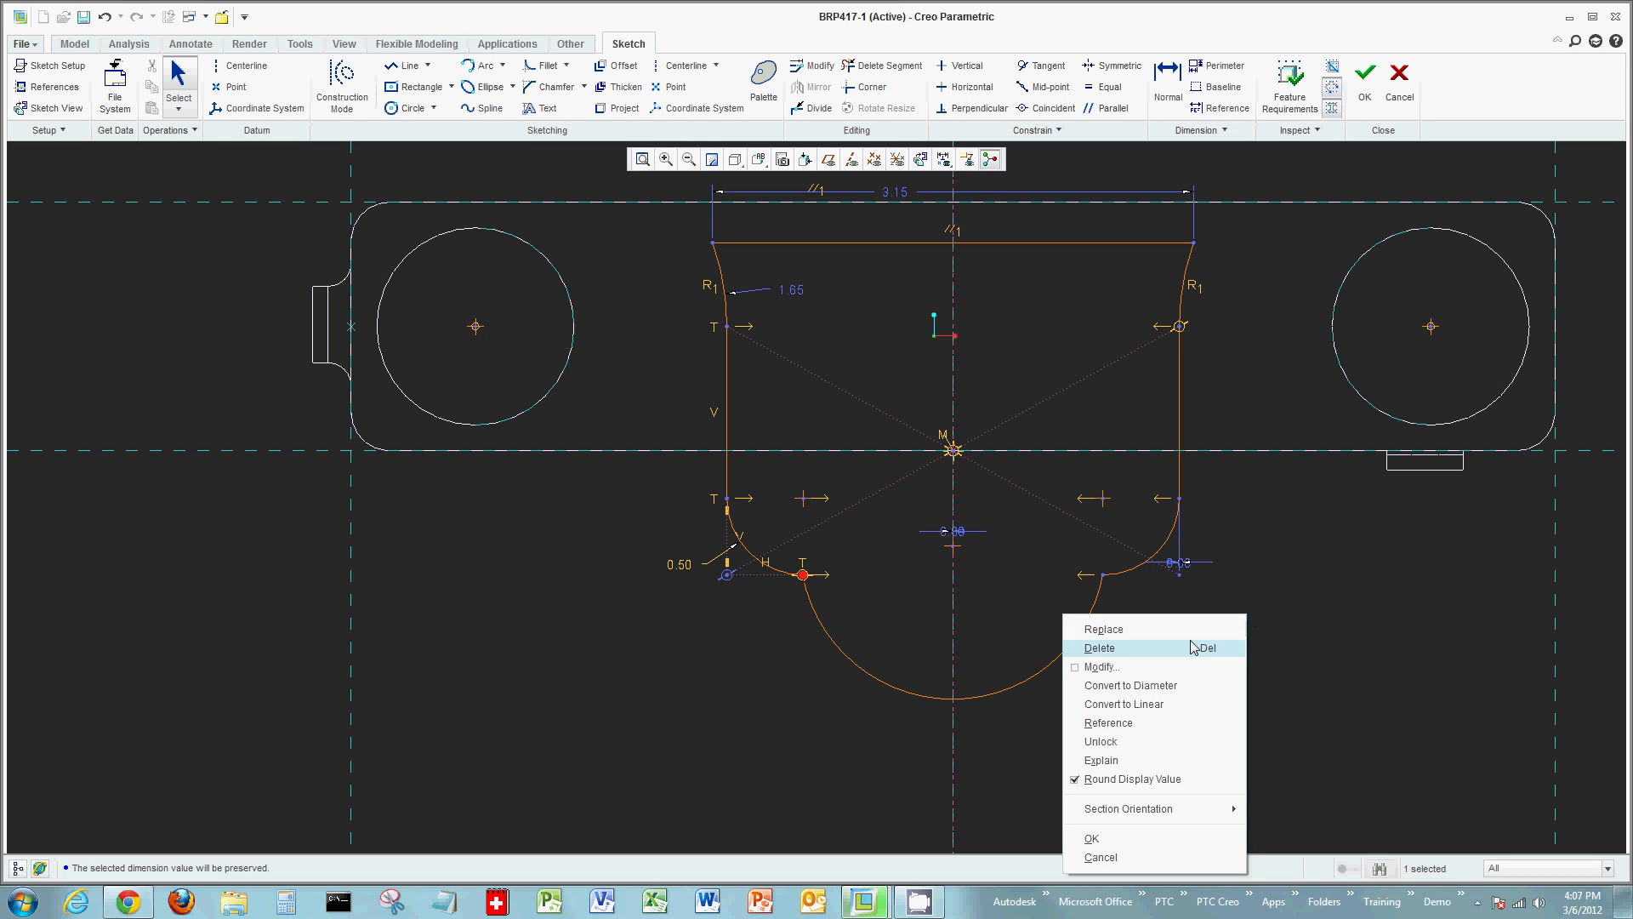
pyautogui.click(1141, 757)
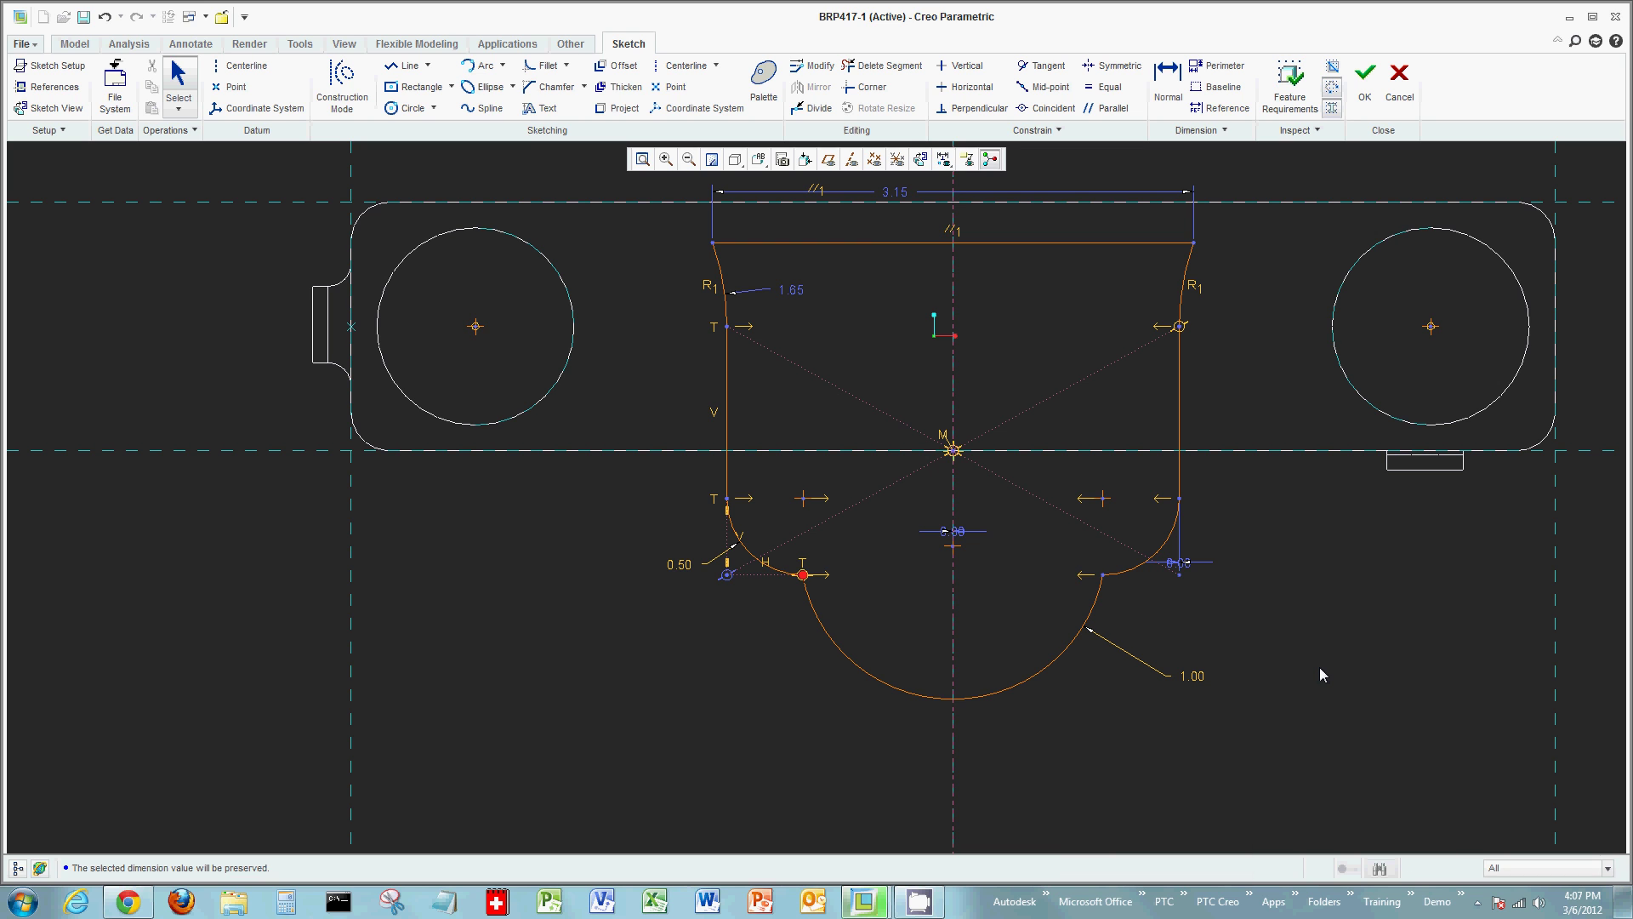
# Step: Delete the excess segment of the lower-left fillet arc where it overruns the end of the bottom arc
pyautogui.scroll(4, 819, 580)
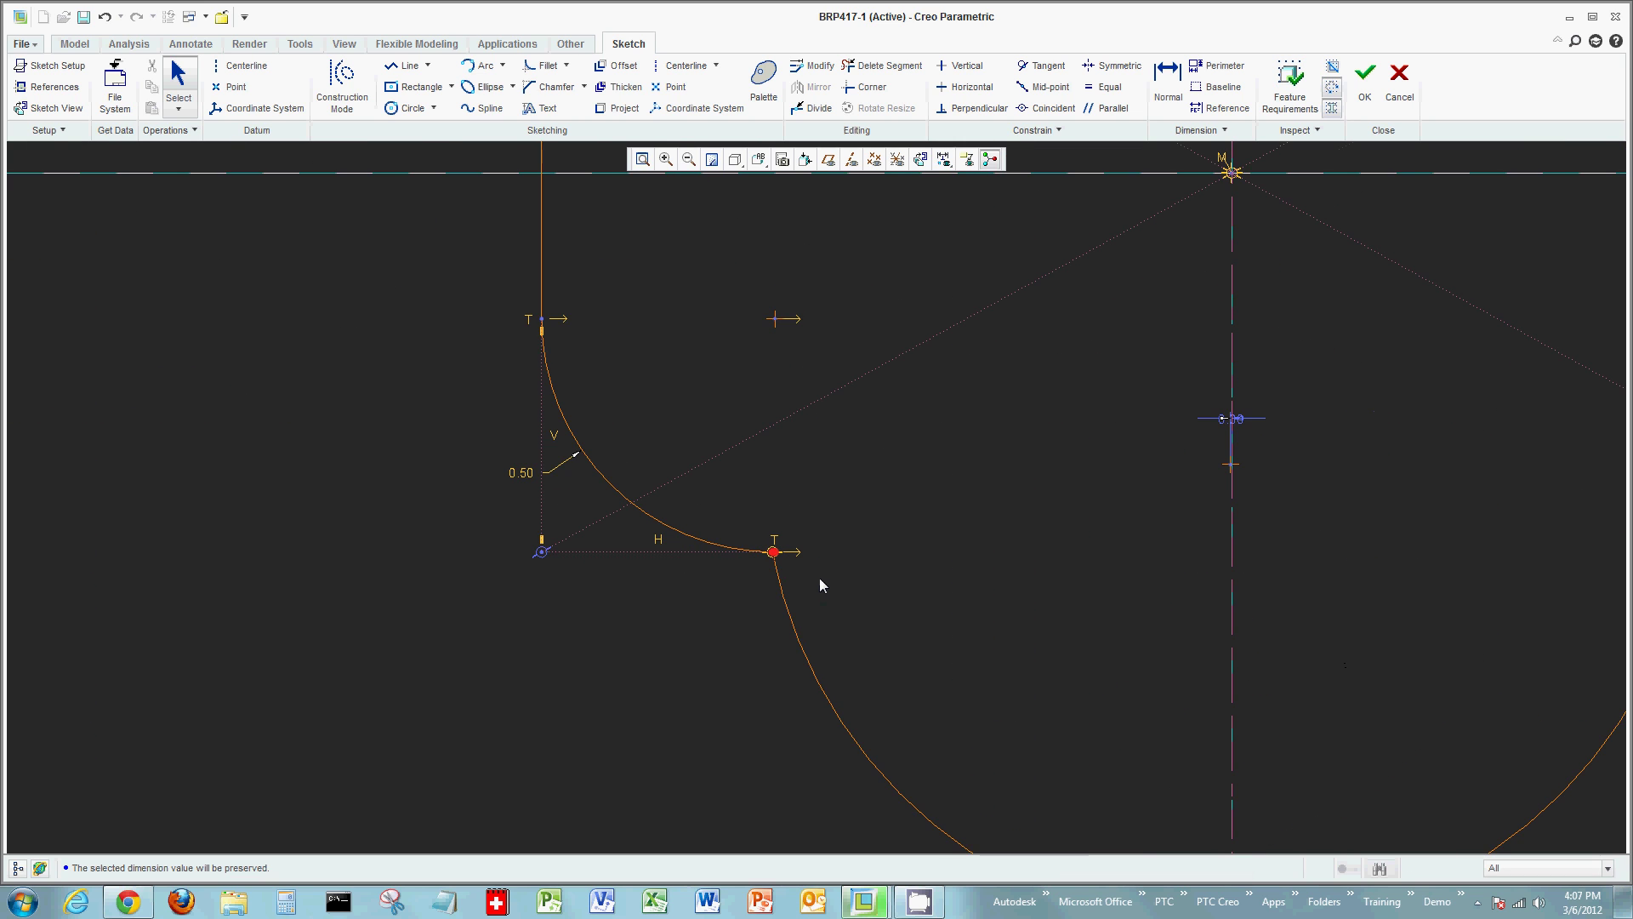
pyautogui.scroll(2, 819, 578)
pyautogui.scroll(4, 797, 527)
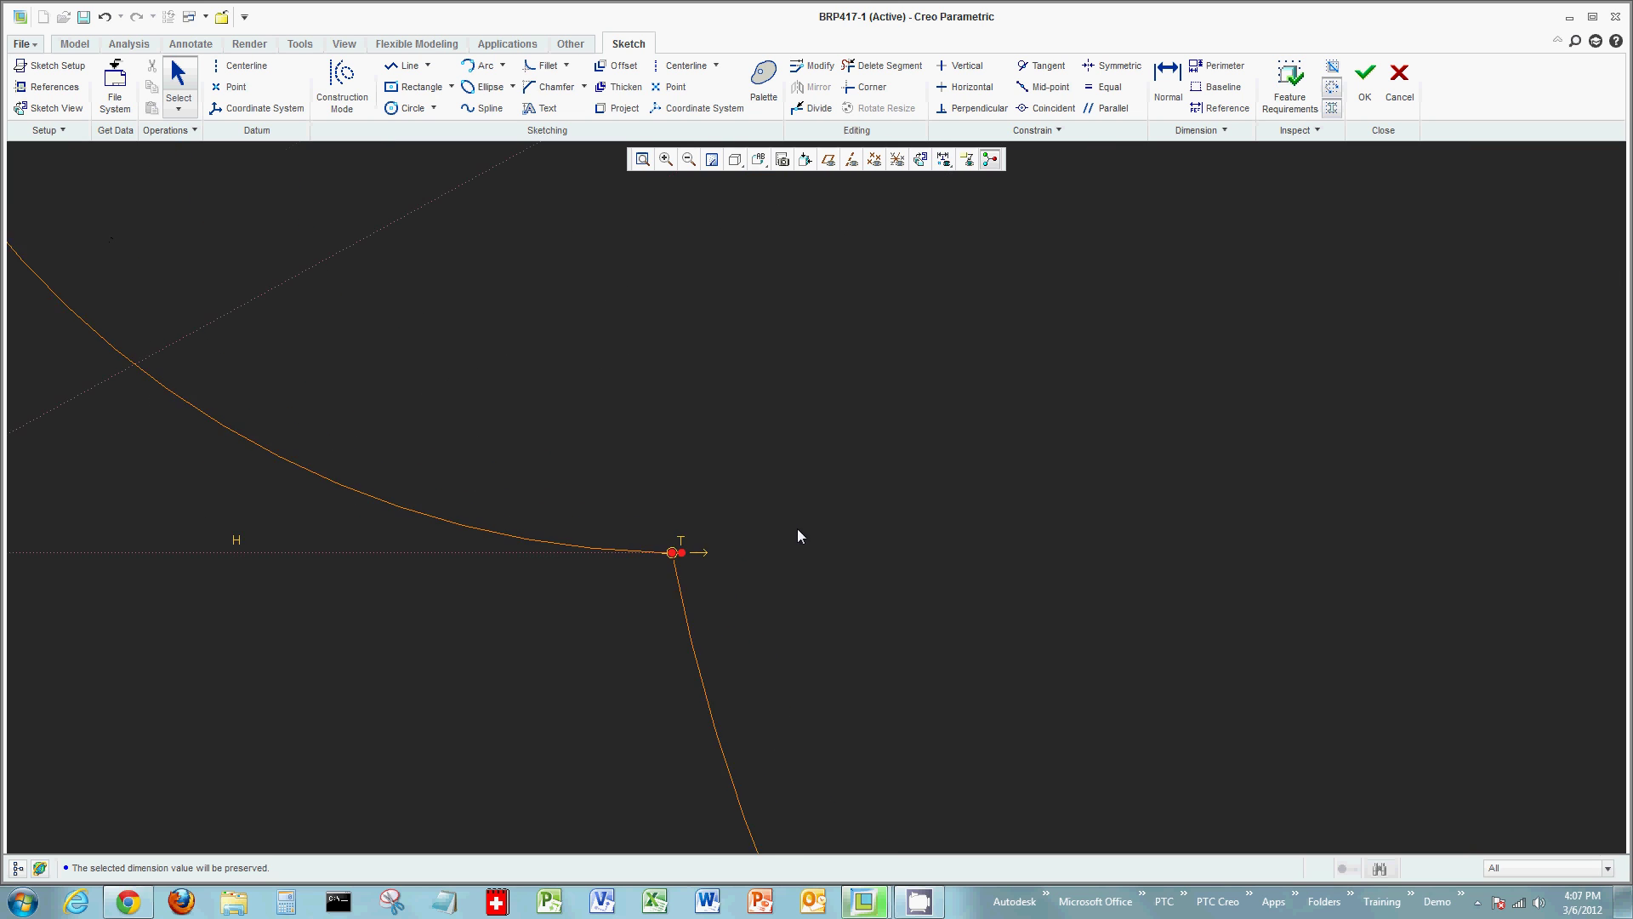
pyautogui.scroll(4, 798, 528)
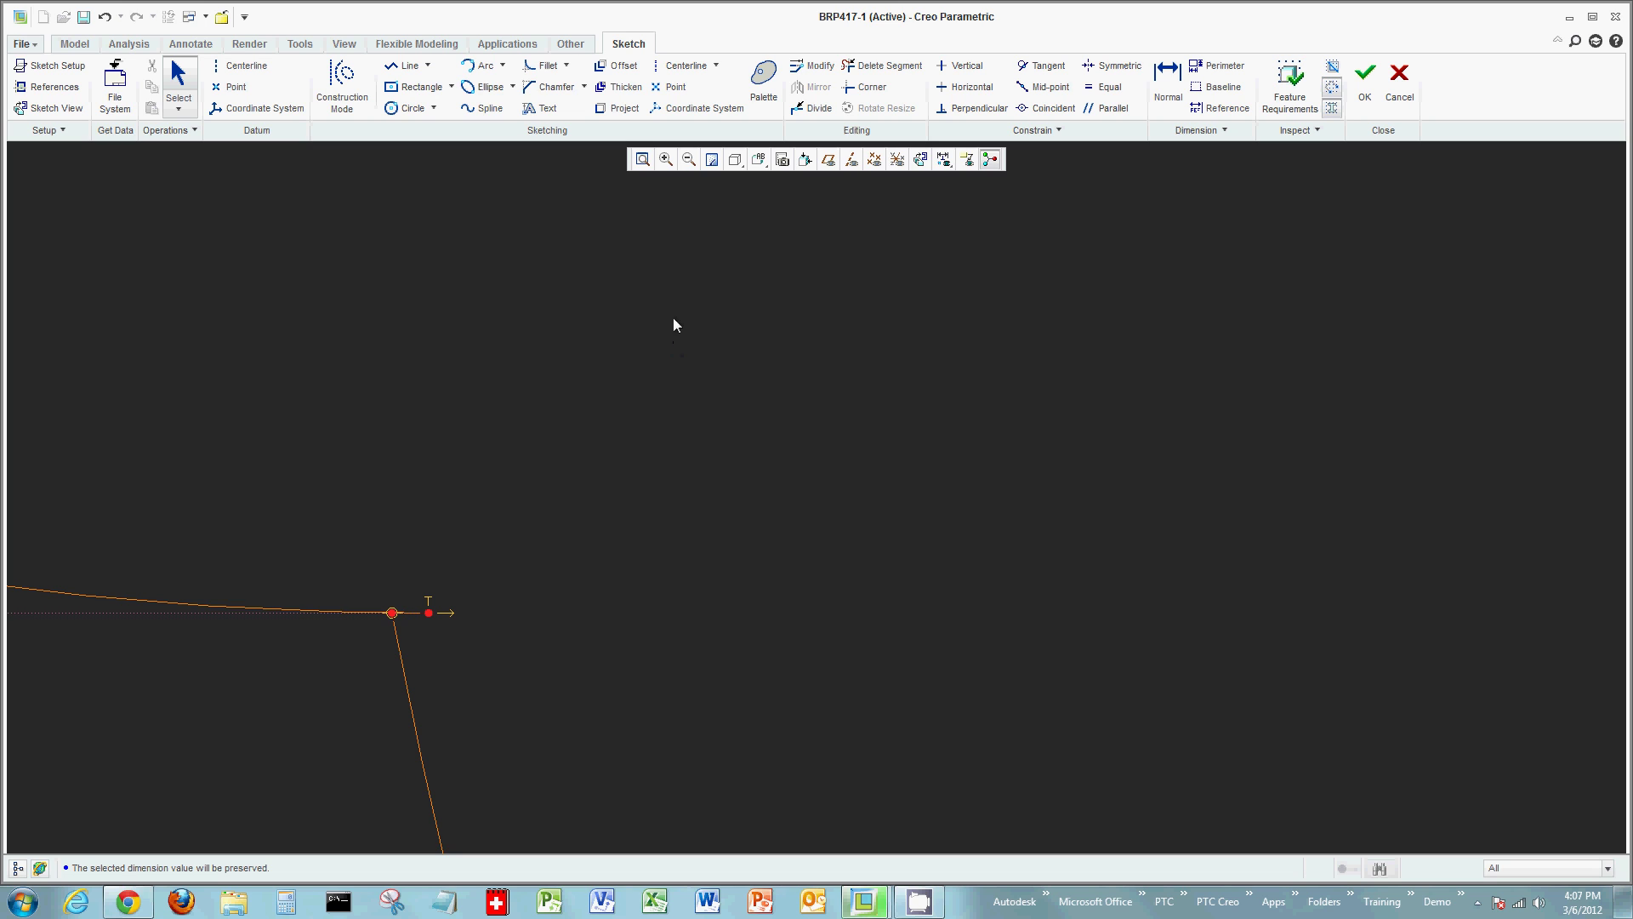
pyautogui.click(885, 66)
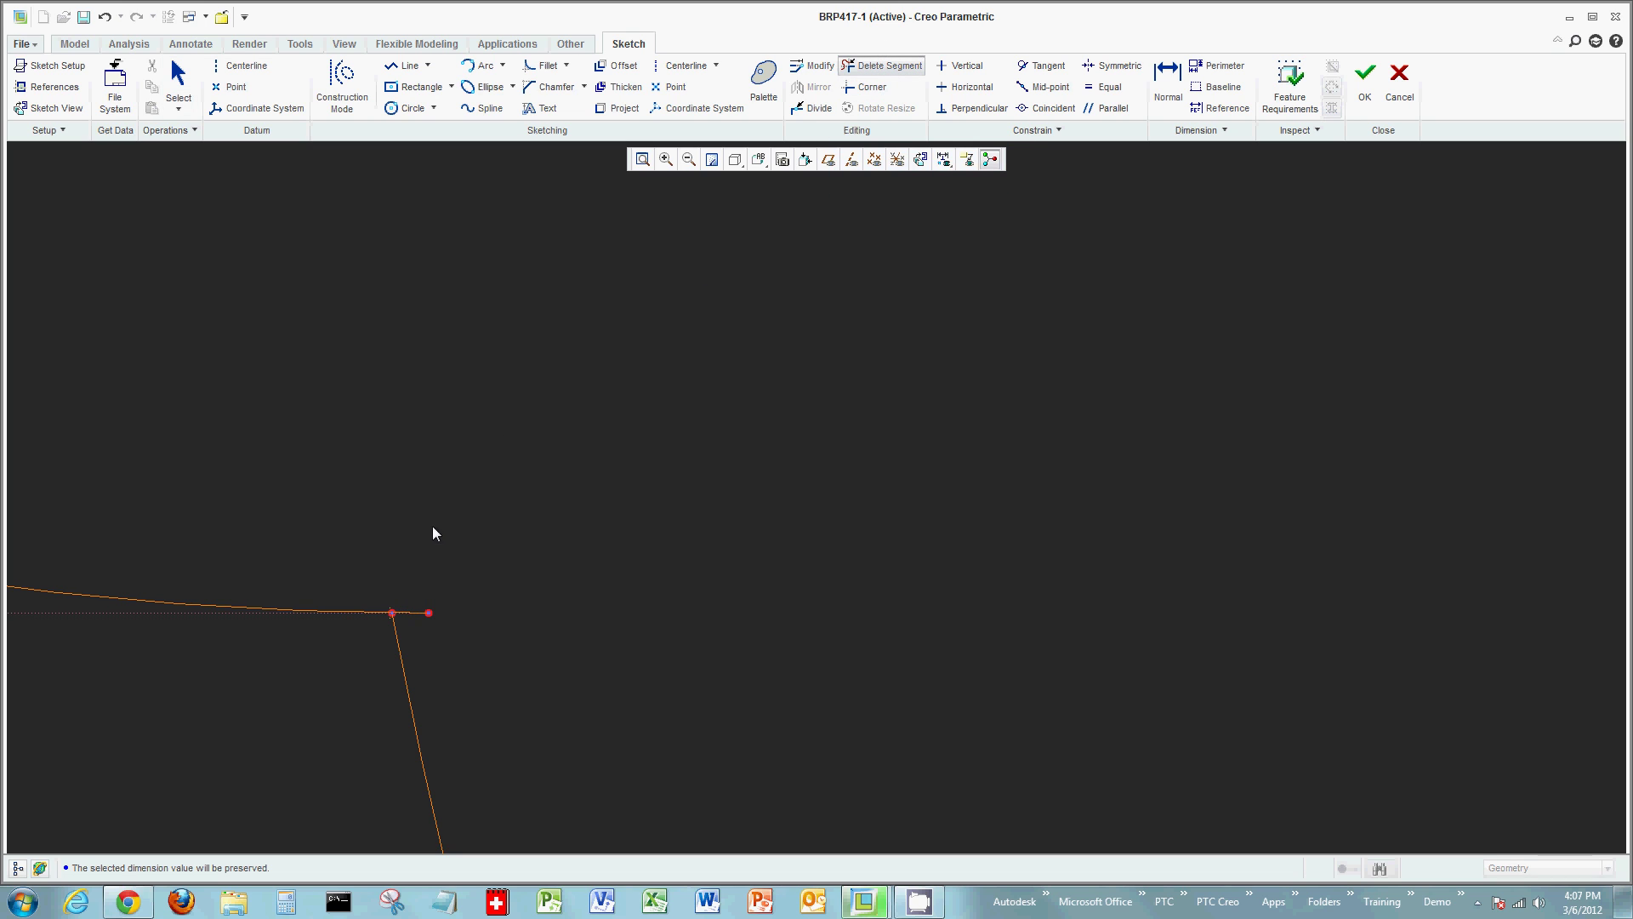
pyautogui.click(418, 649)
pyautogui.scroll(-5, 535, 584)
pyautogui.middleClick(612, 580)
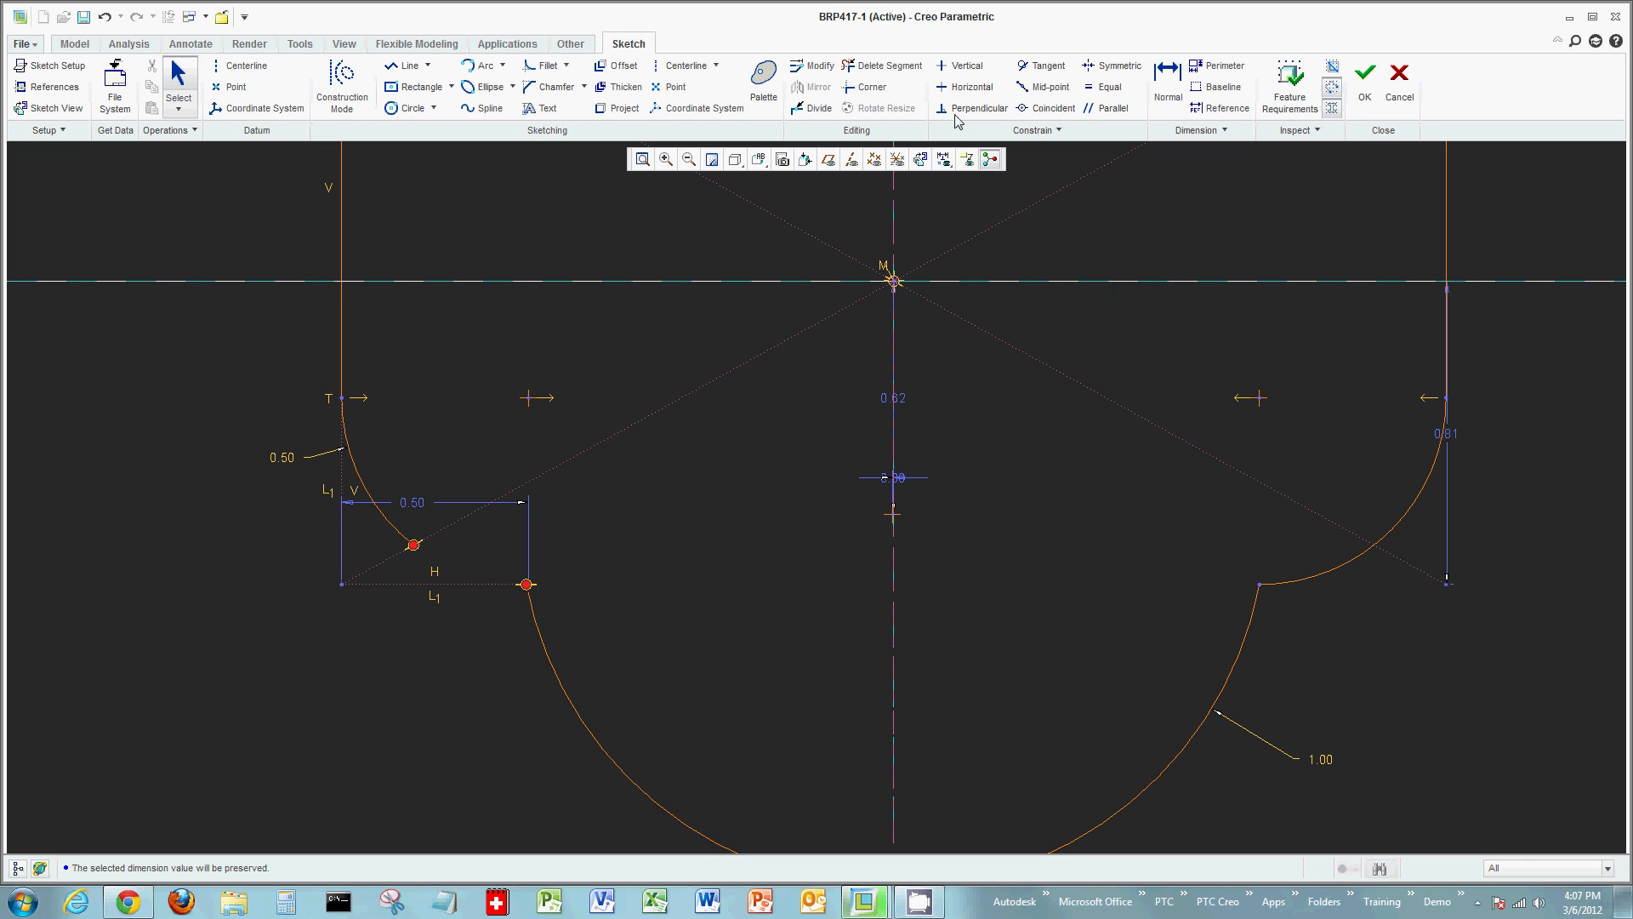
# Step: Join the lower-left fillet arc to the bottom arc with the Corner trim to close the profile
pyautogui.click(866, 87)
pyautogui.click(534, 605)
pyautogui.click(406, 541)
pyautogui.middleClick(640, 508)
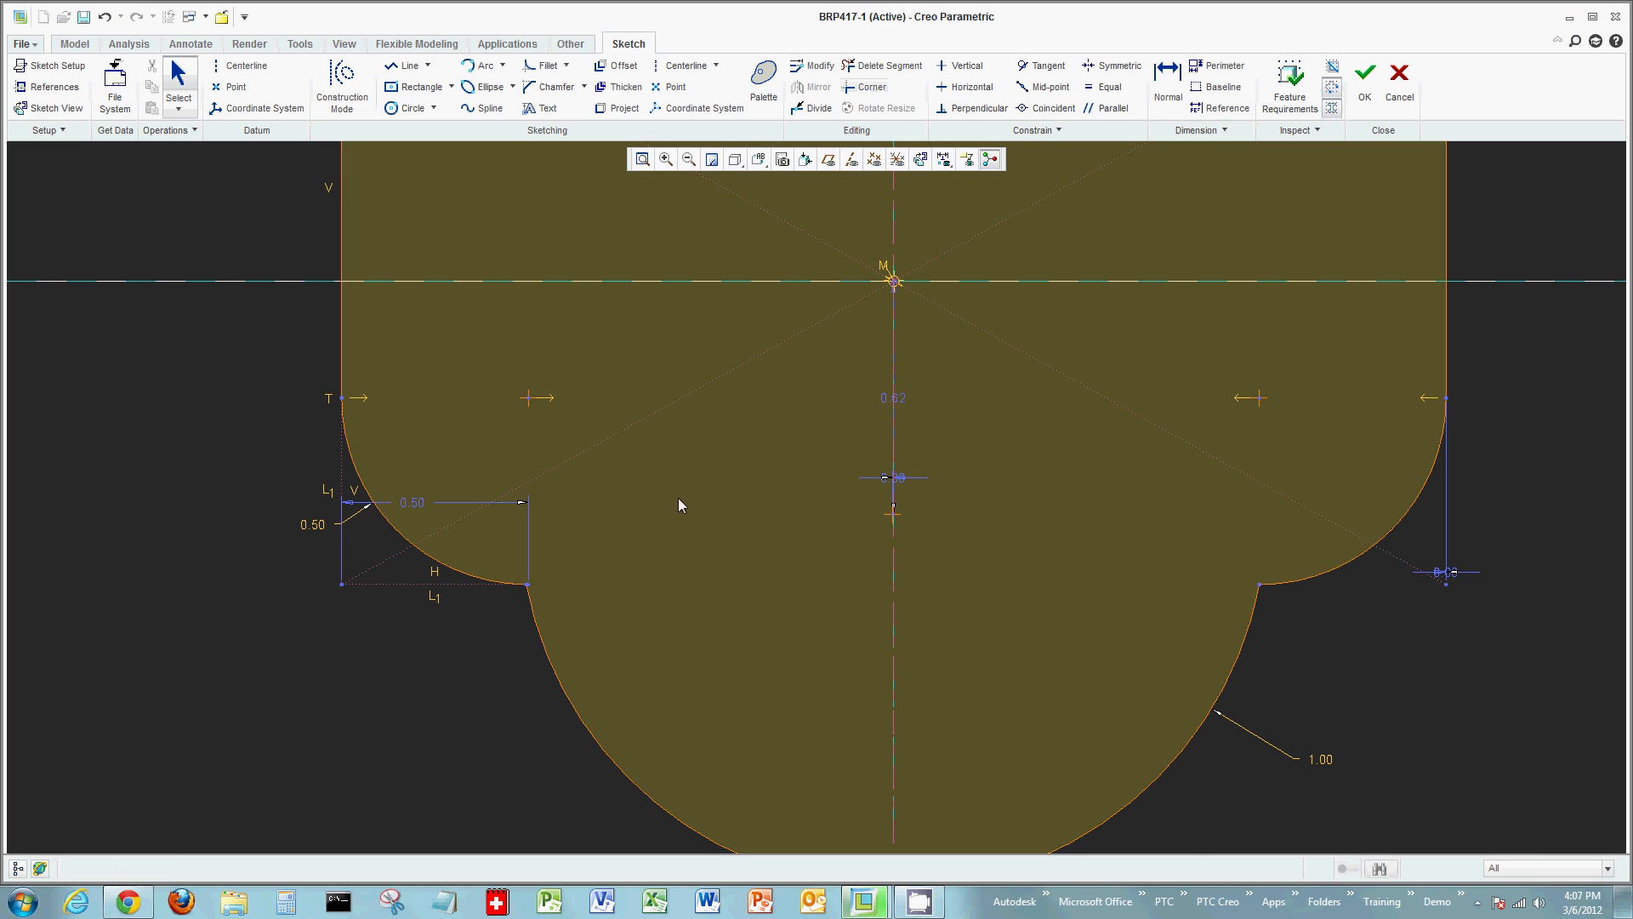
pyautogui.scroll(1, 963, 514)
pyautogui.scroll(-3, 971, 512)
pyautogui.scroll(-1, 971, 513)
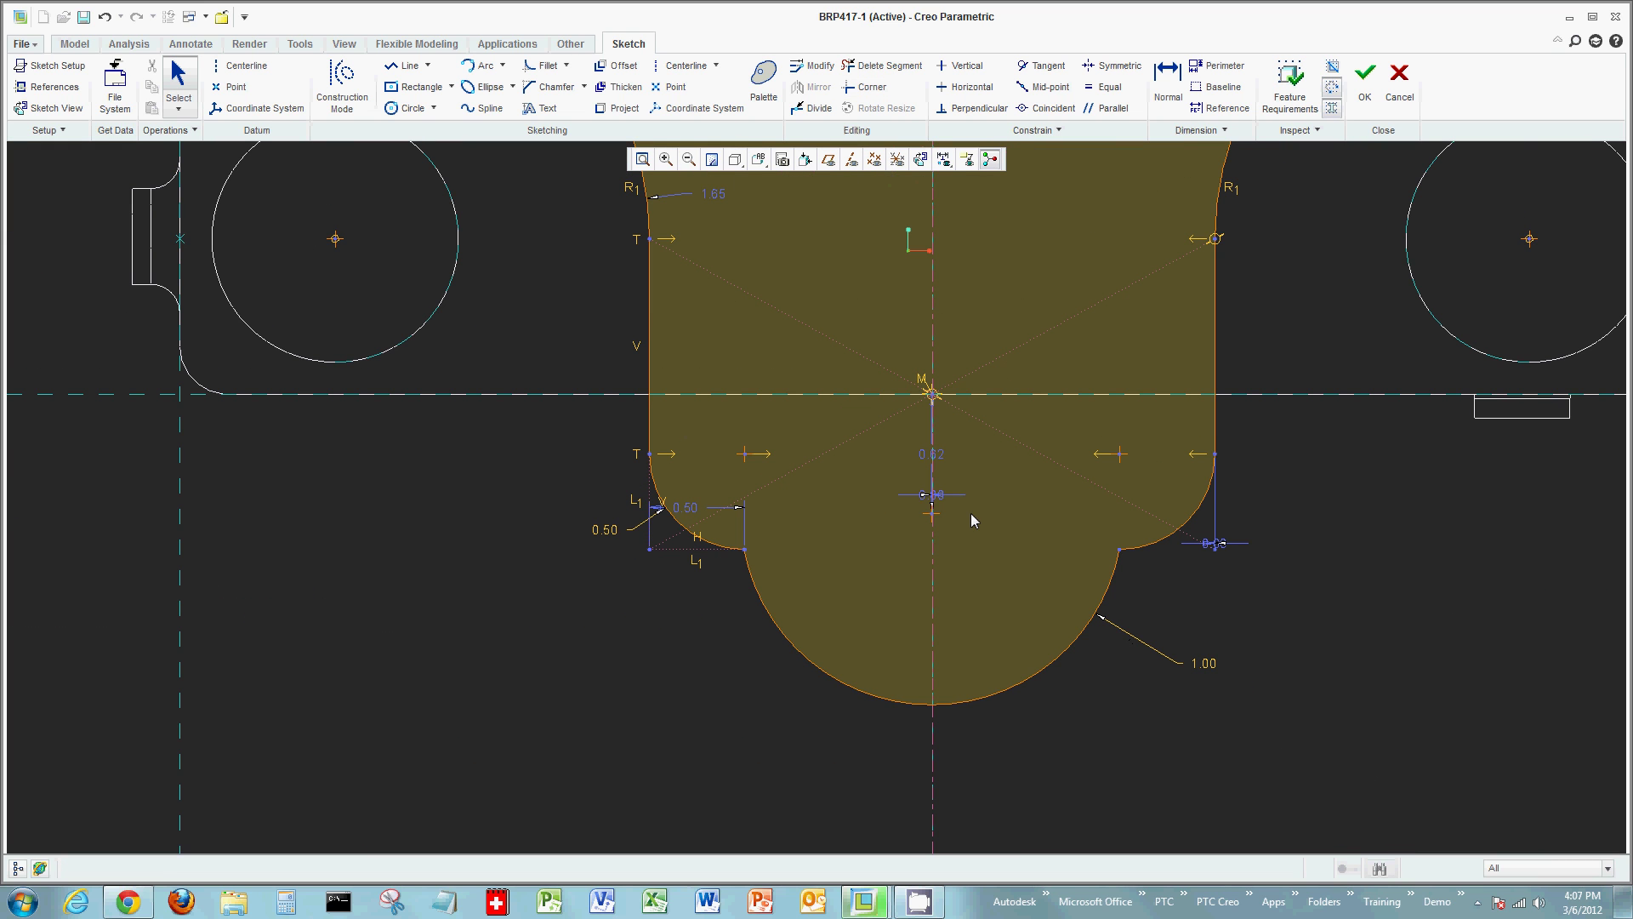
pyautogui.scroll(-2, 995, 514)
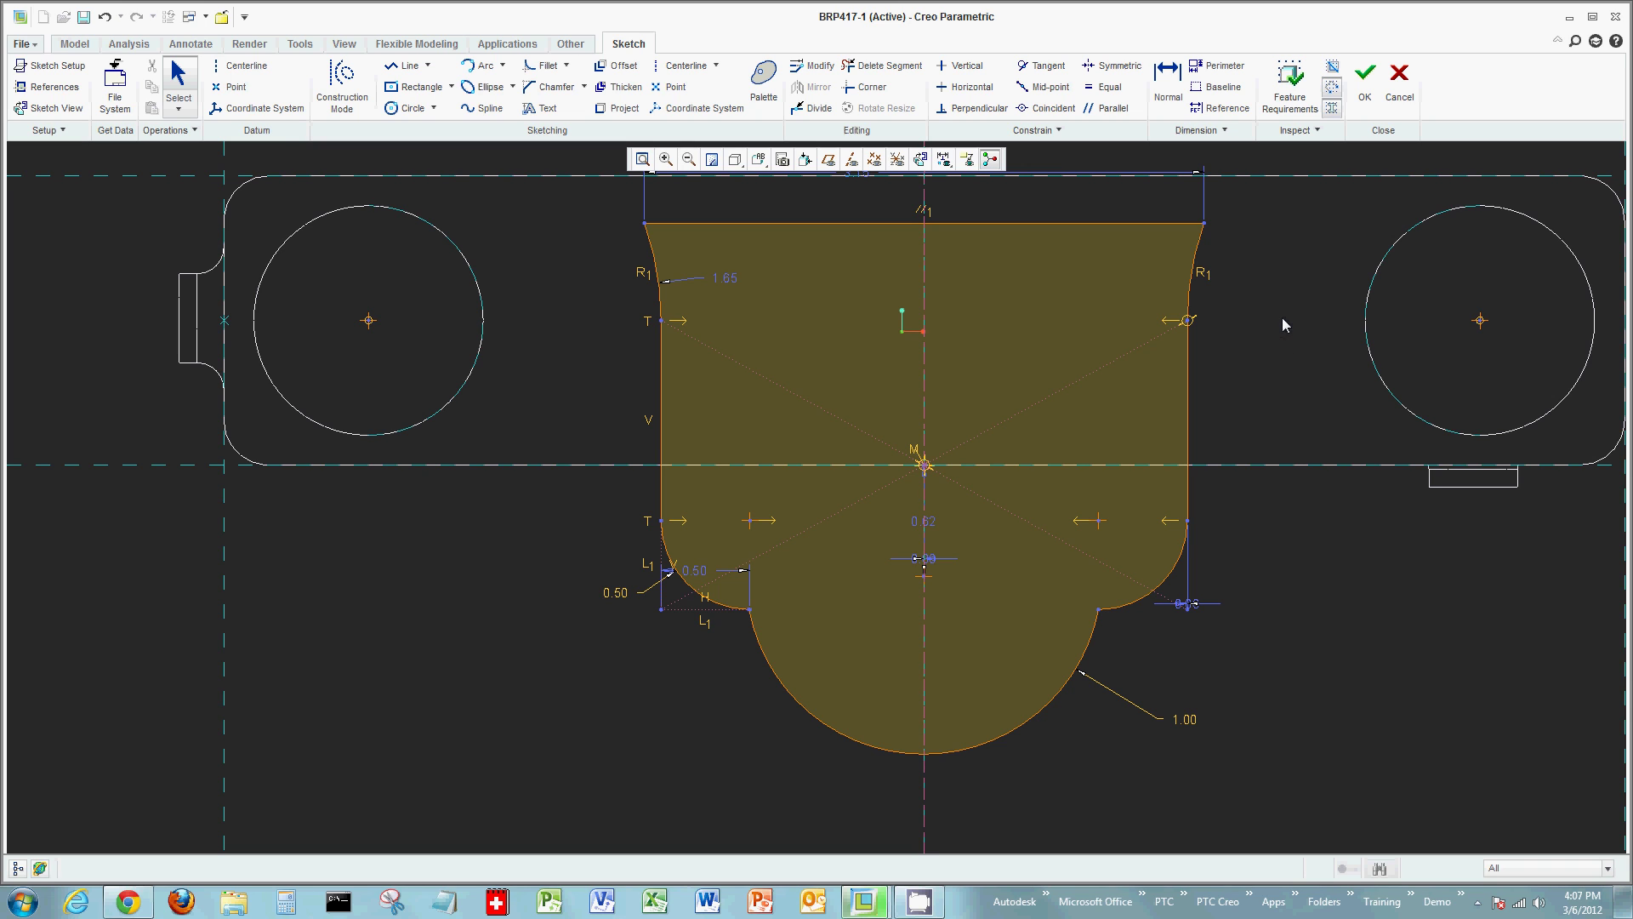
pyautogui.click(948, 168)
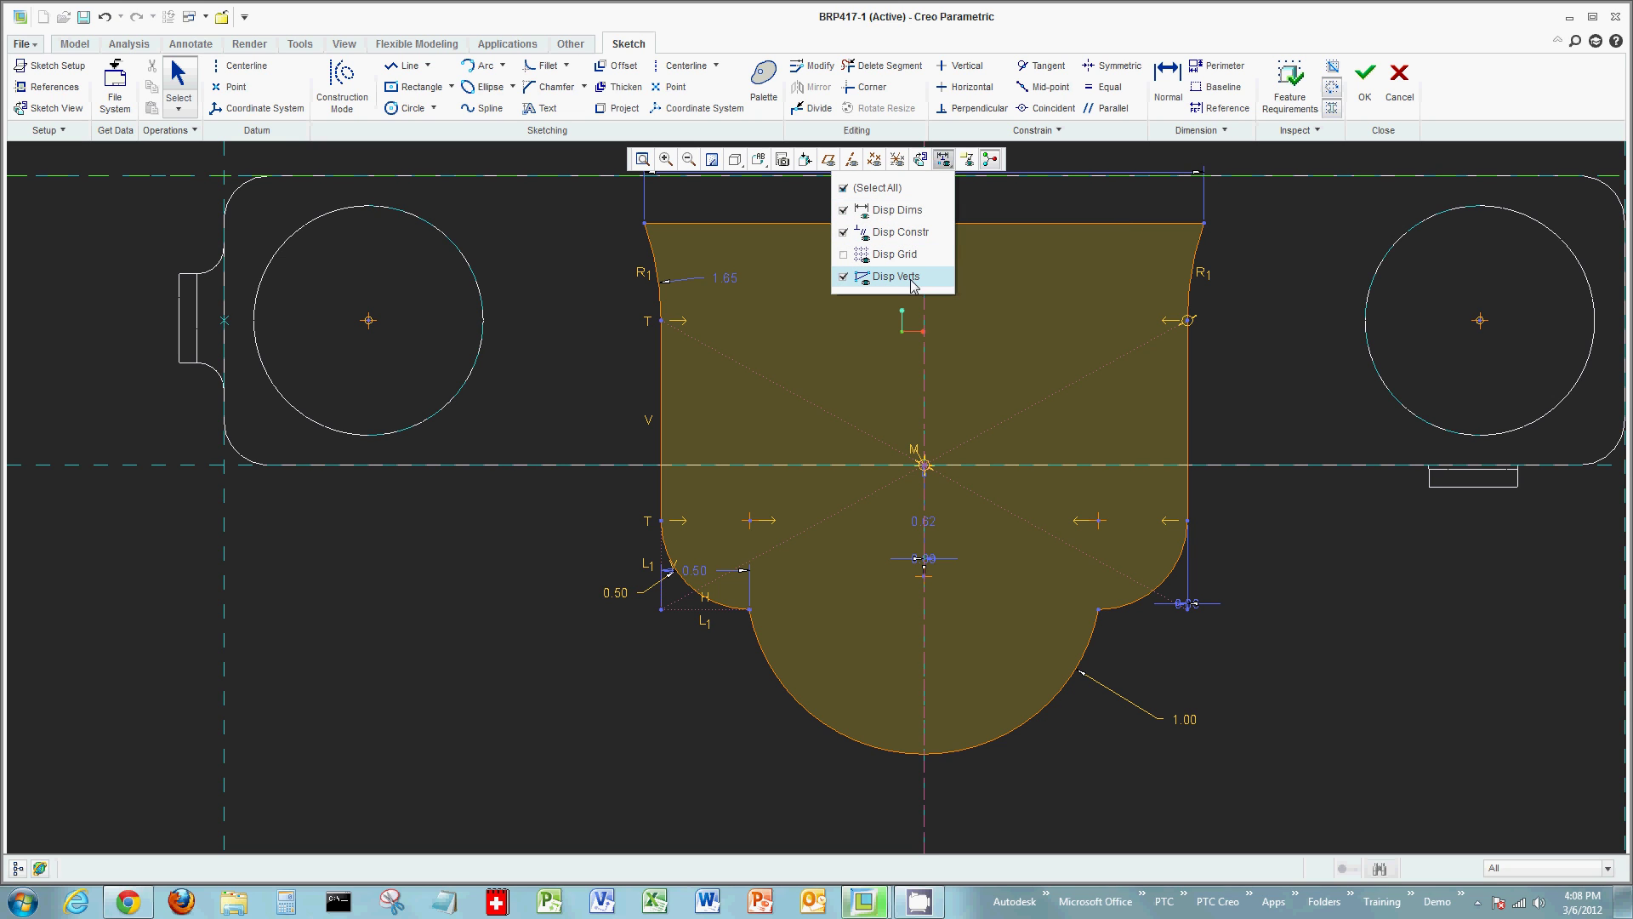
pyautogui.click(1273, 302)
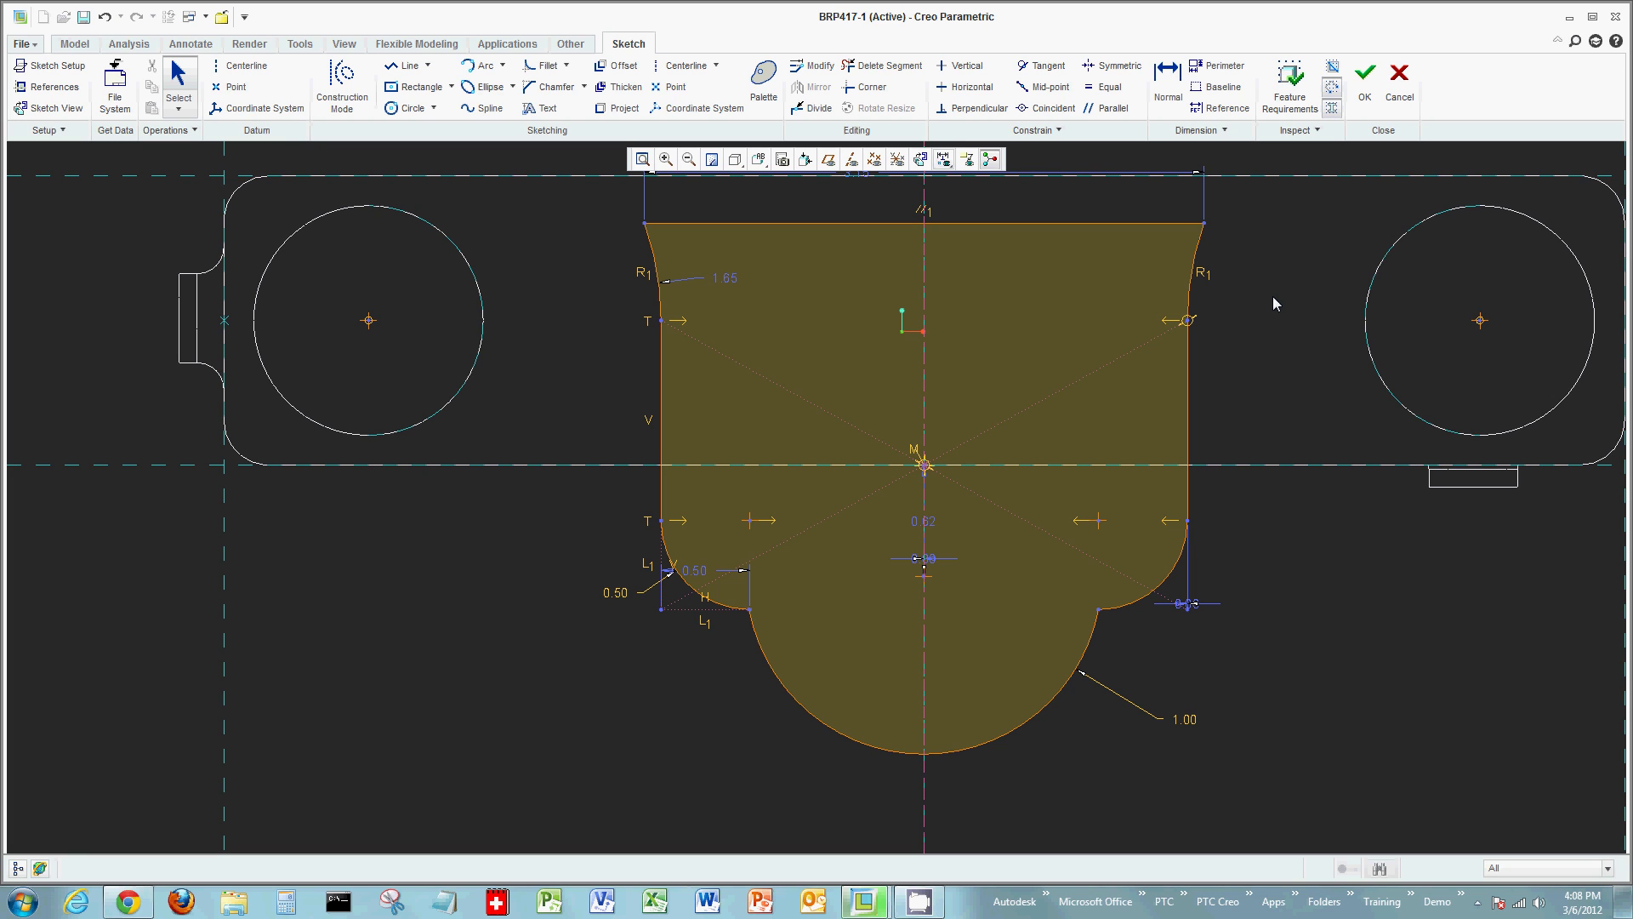
pyautogui.click(25, 44)
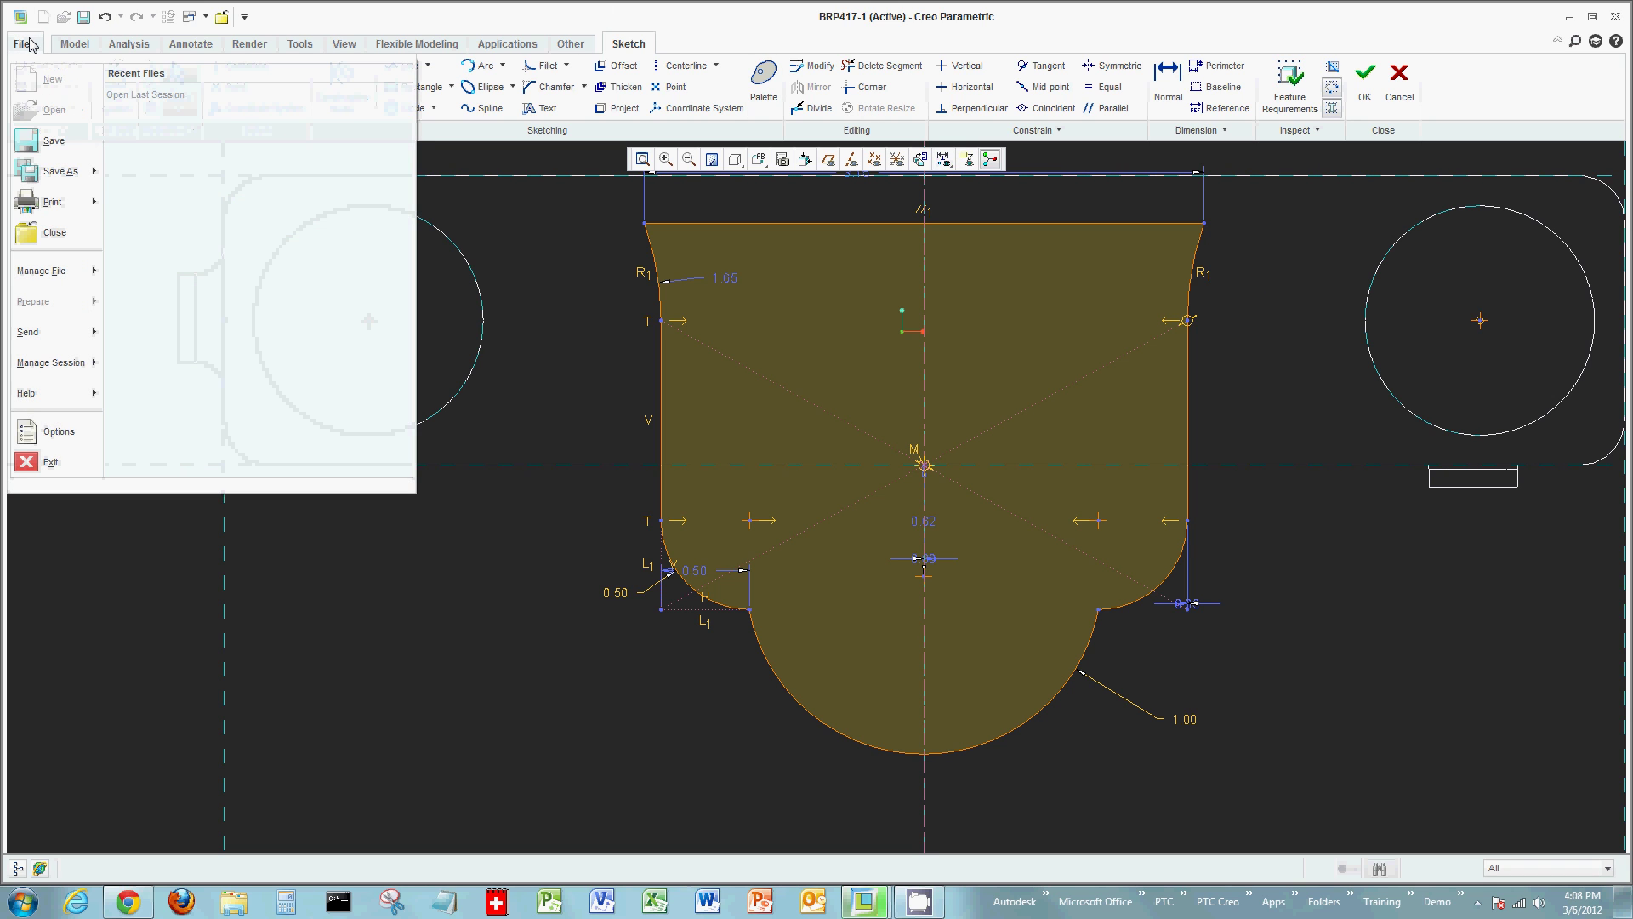
pyautogui.moveTo(72, 170)
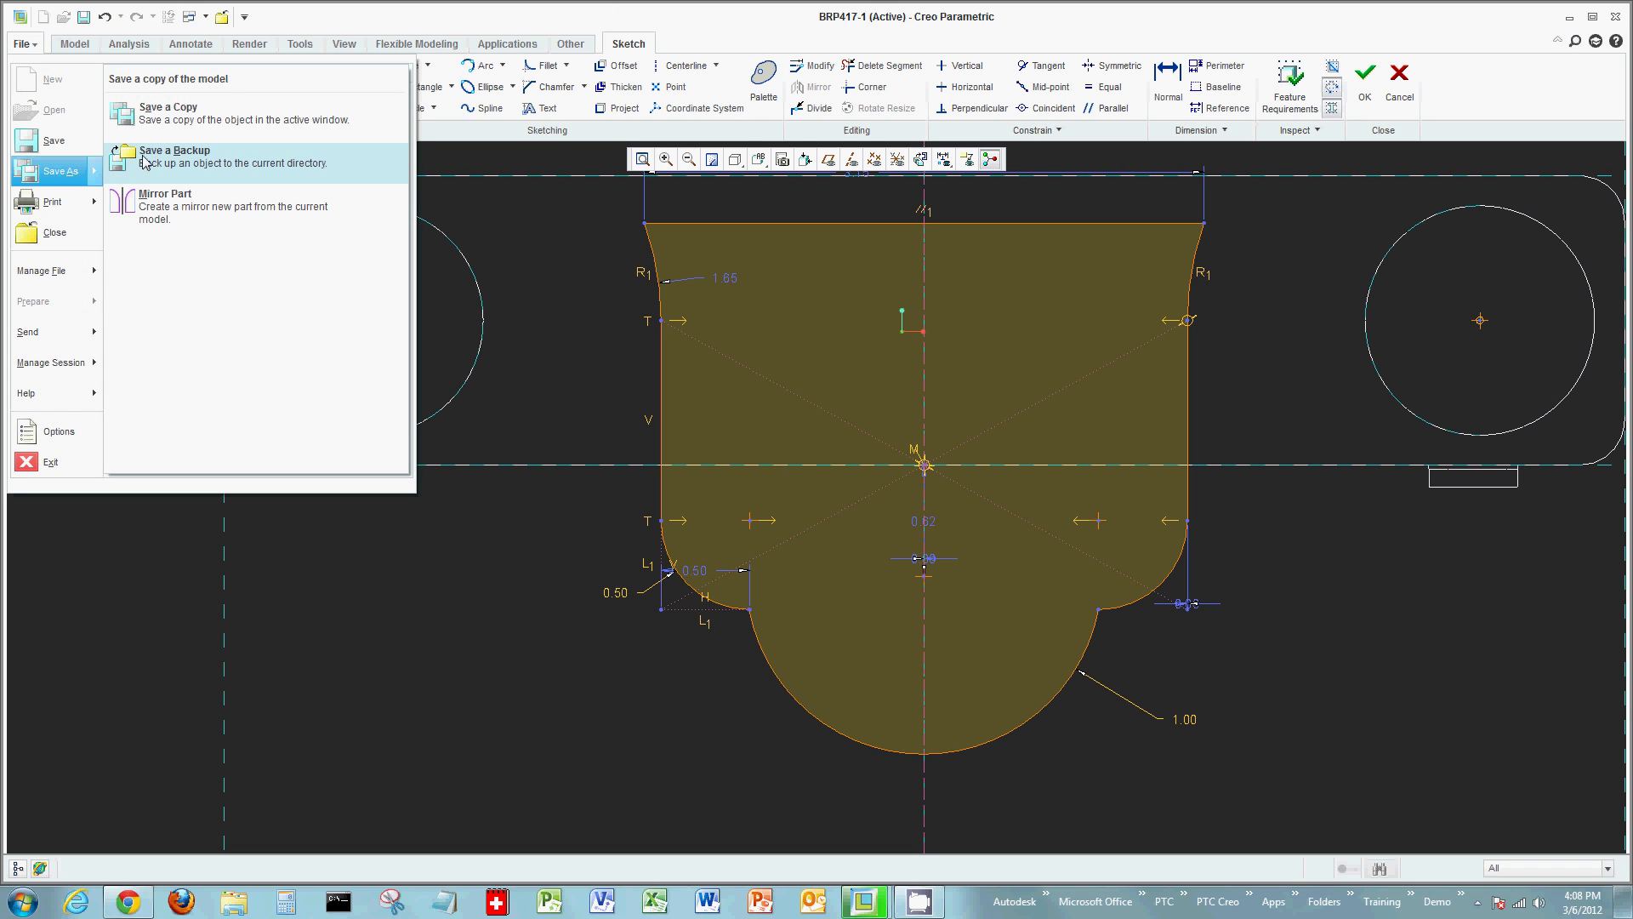
pyautogui.click(157, 112)
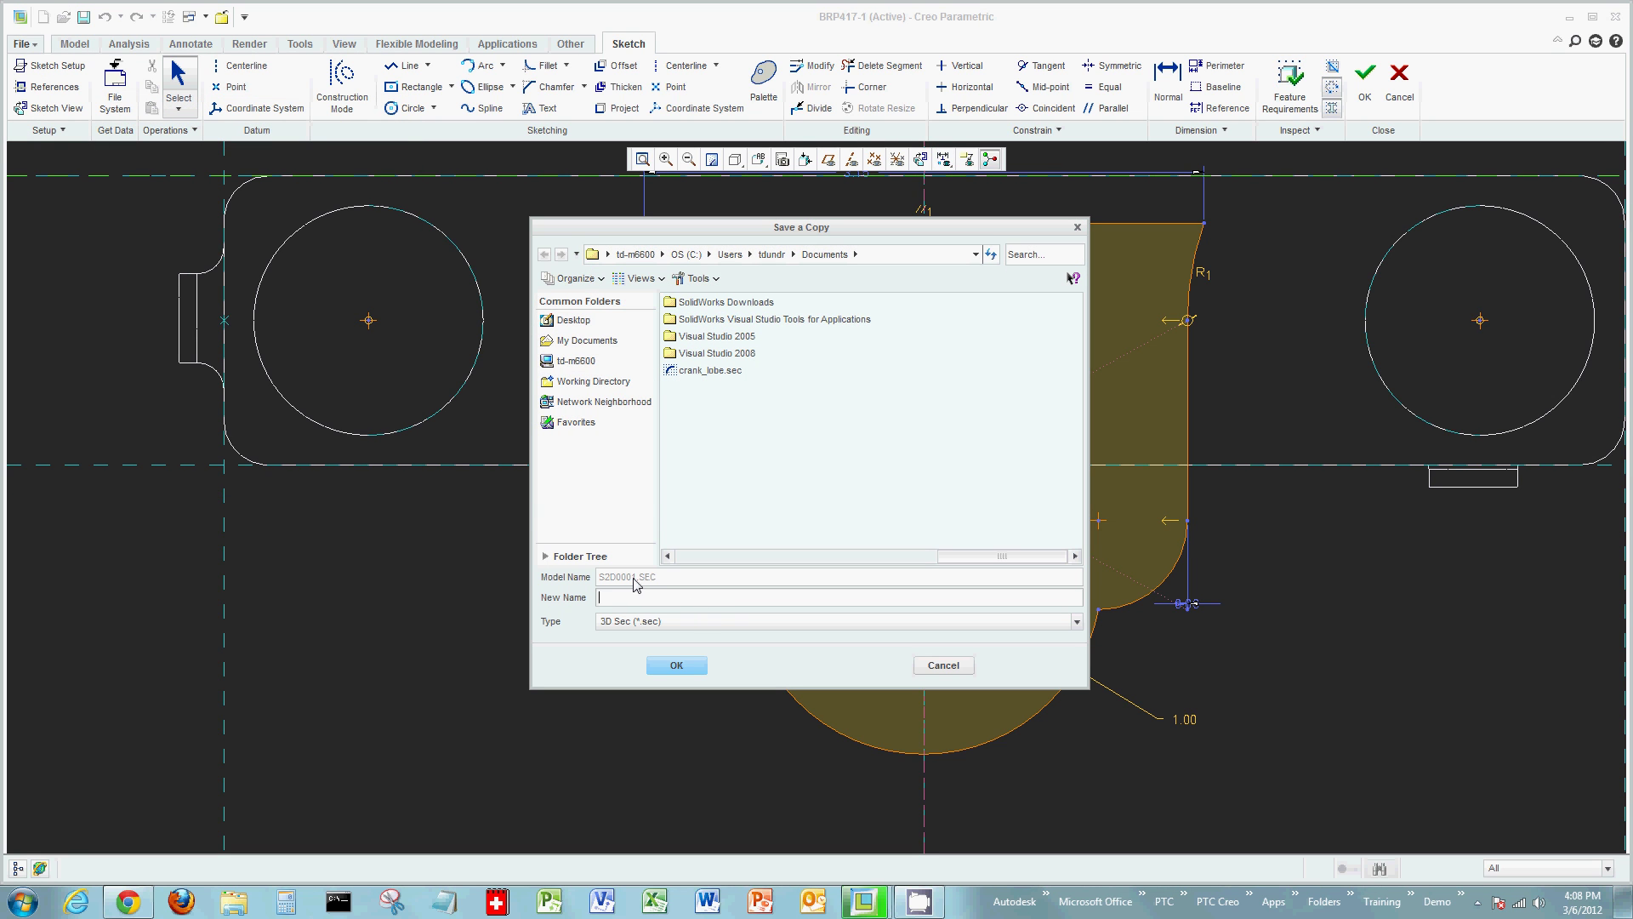
pyautogui.click(948, 665)
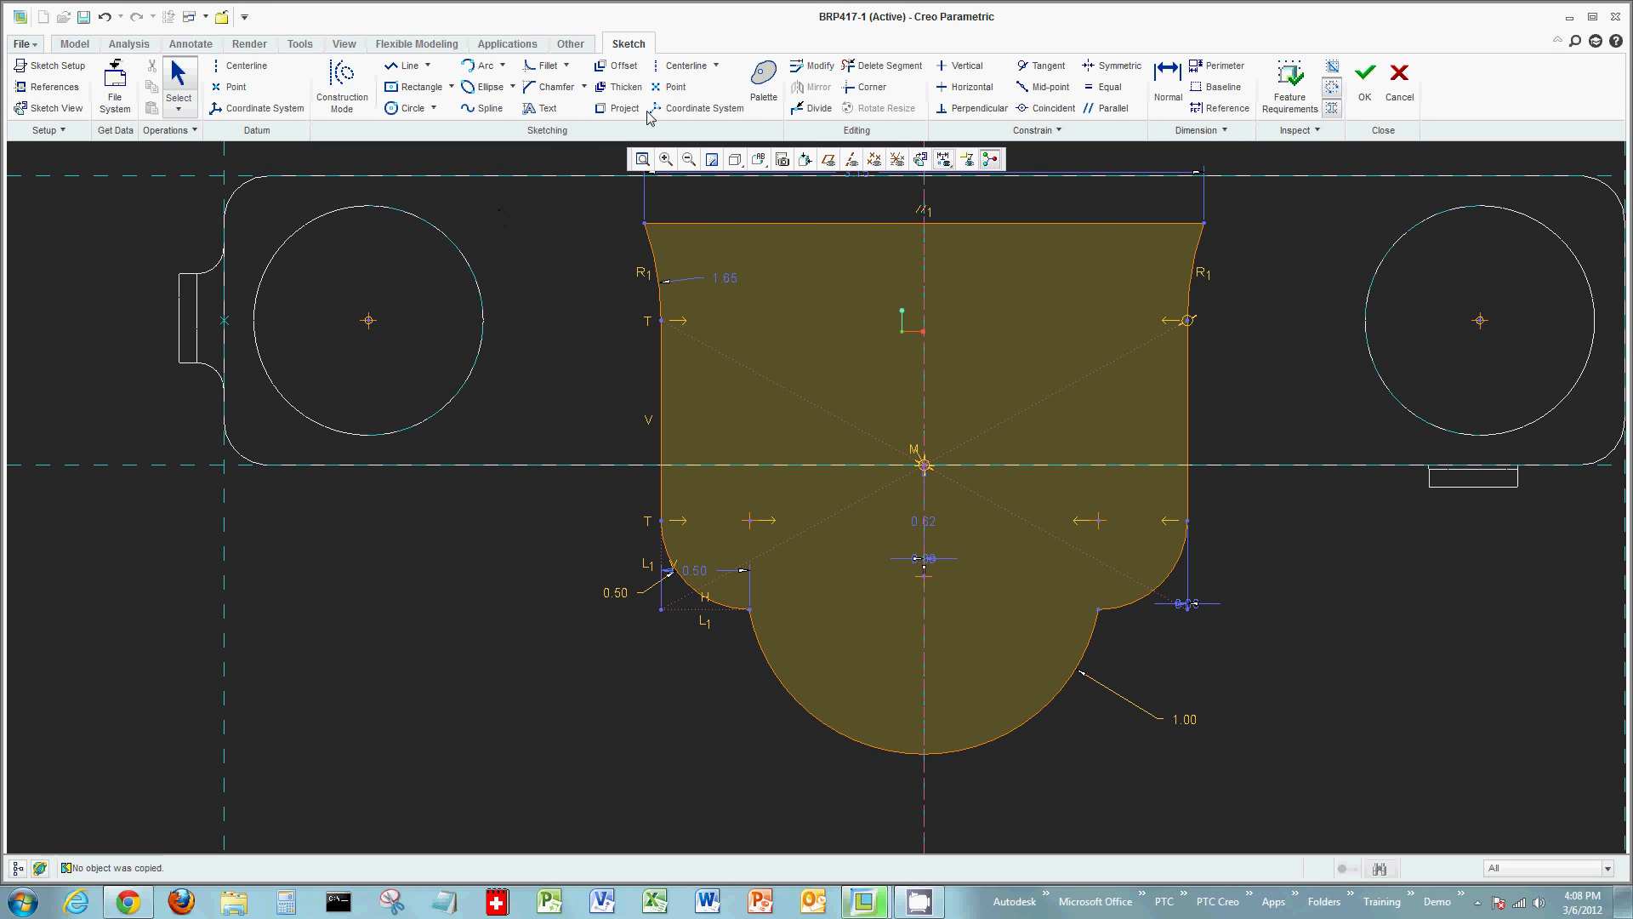
# Step: Examine the ready-made polygons, shapes and profiles in the Sketcher Palette, previewing the 7-sided heptagon and the L-profile
pyautogui.click(763, 83)
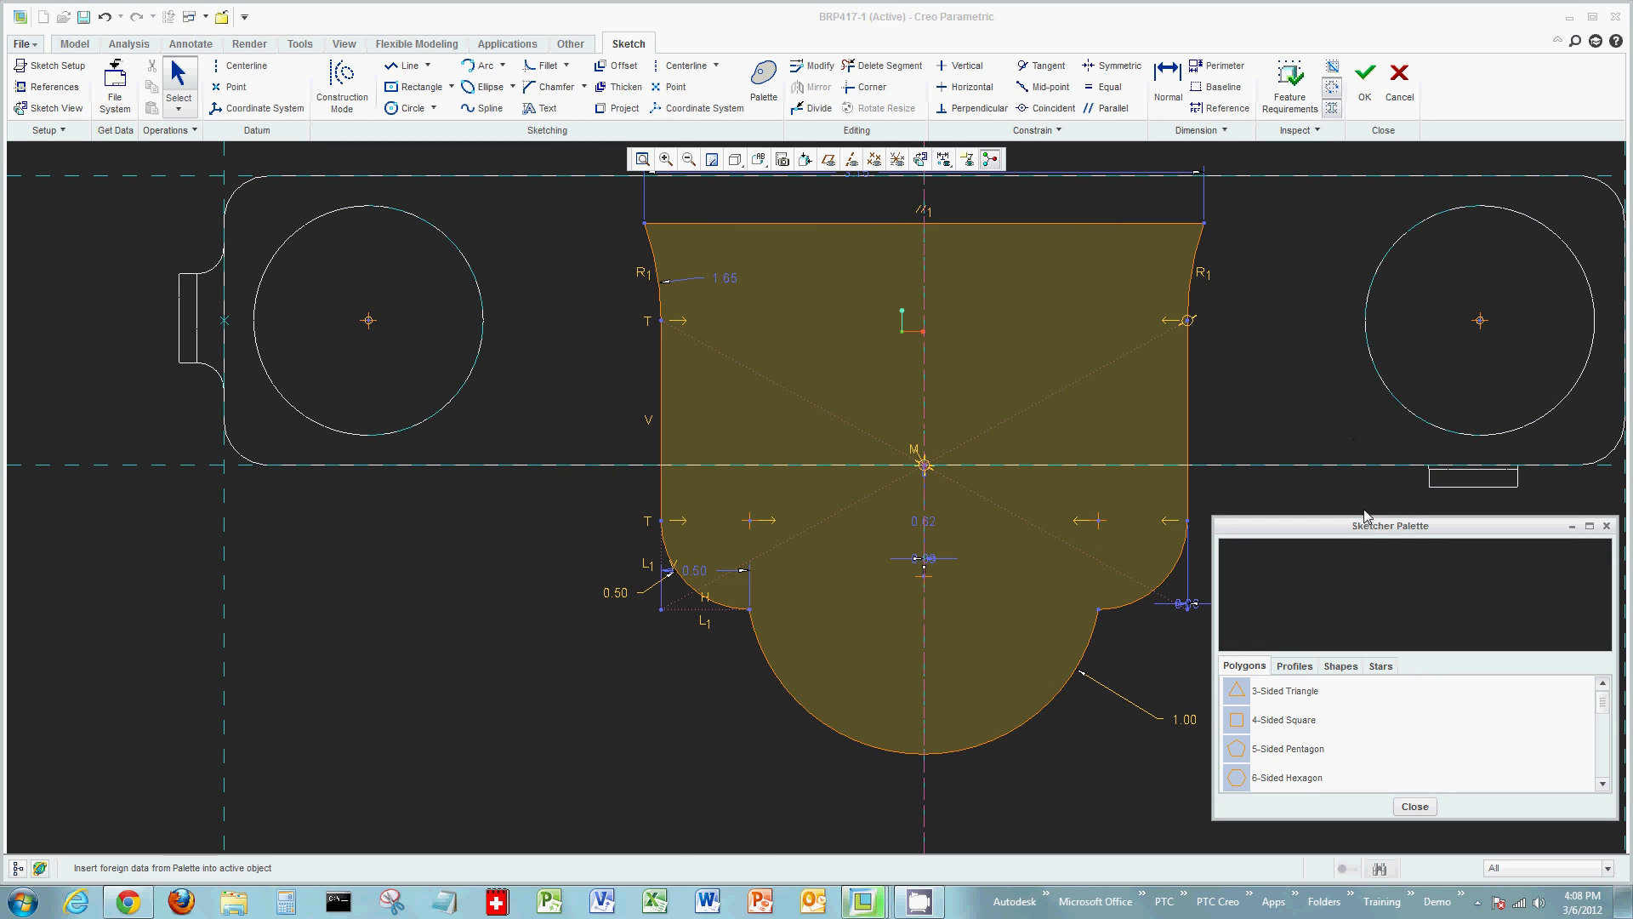
pyautogui.moveTo(1368, 517); pyautogui.dragTo(1369, 252)
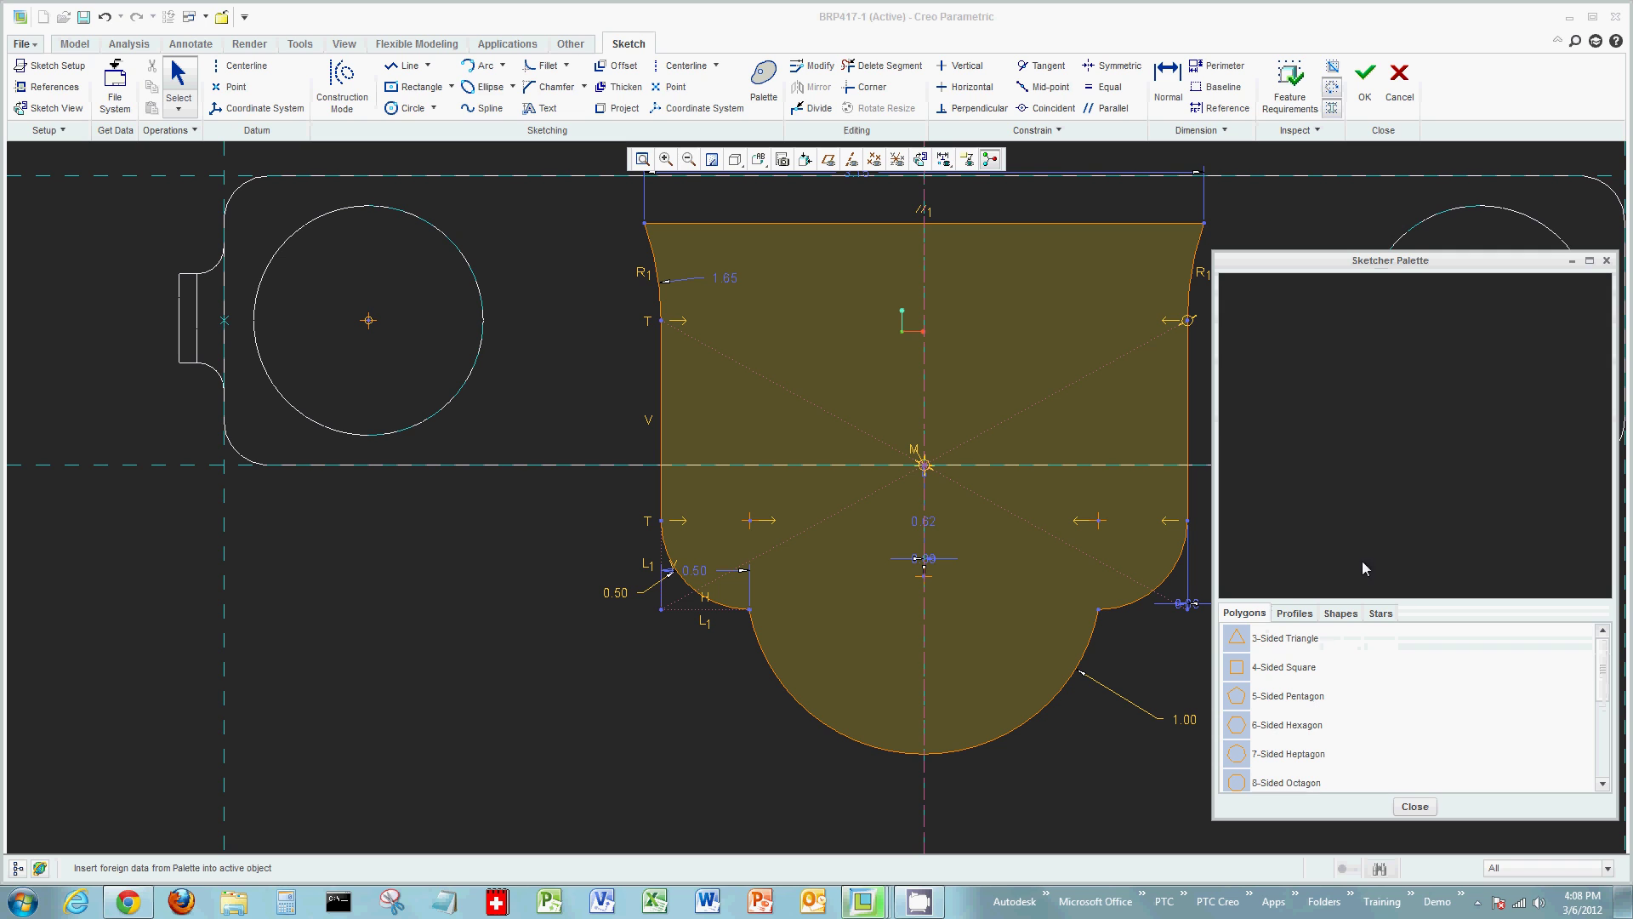
pyautogui.click(1298, 666)
pyautogui.click(1275, 761)
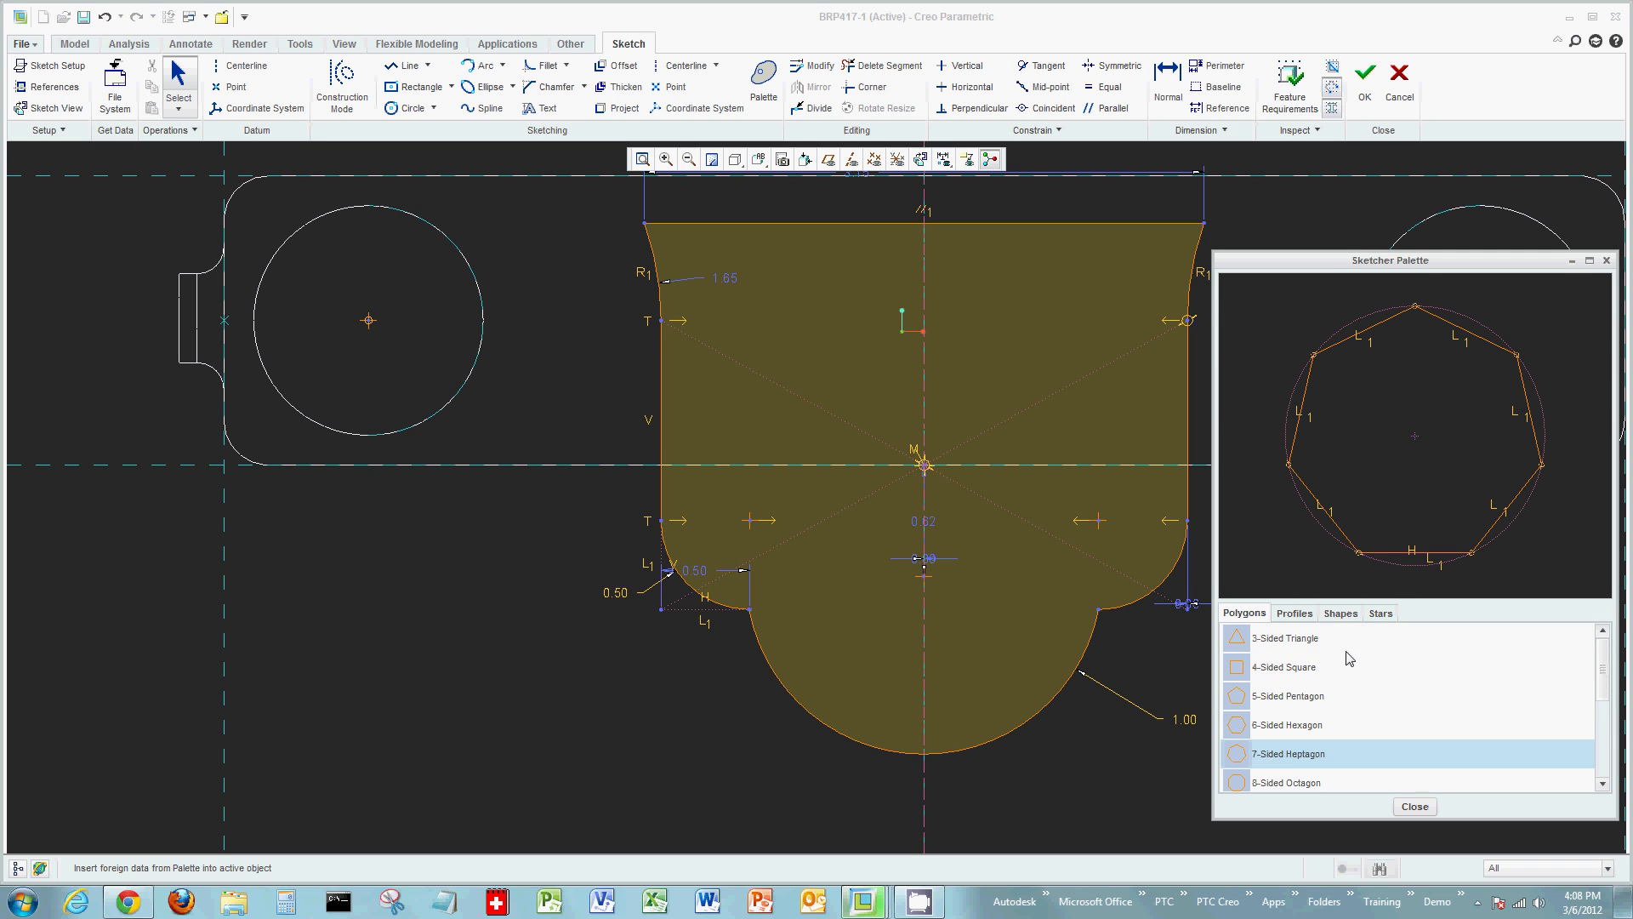
pyautogui.click(1339, 613)
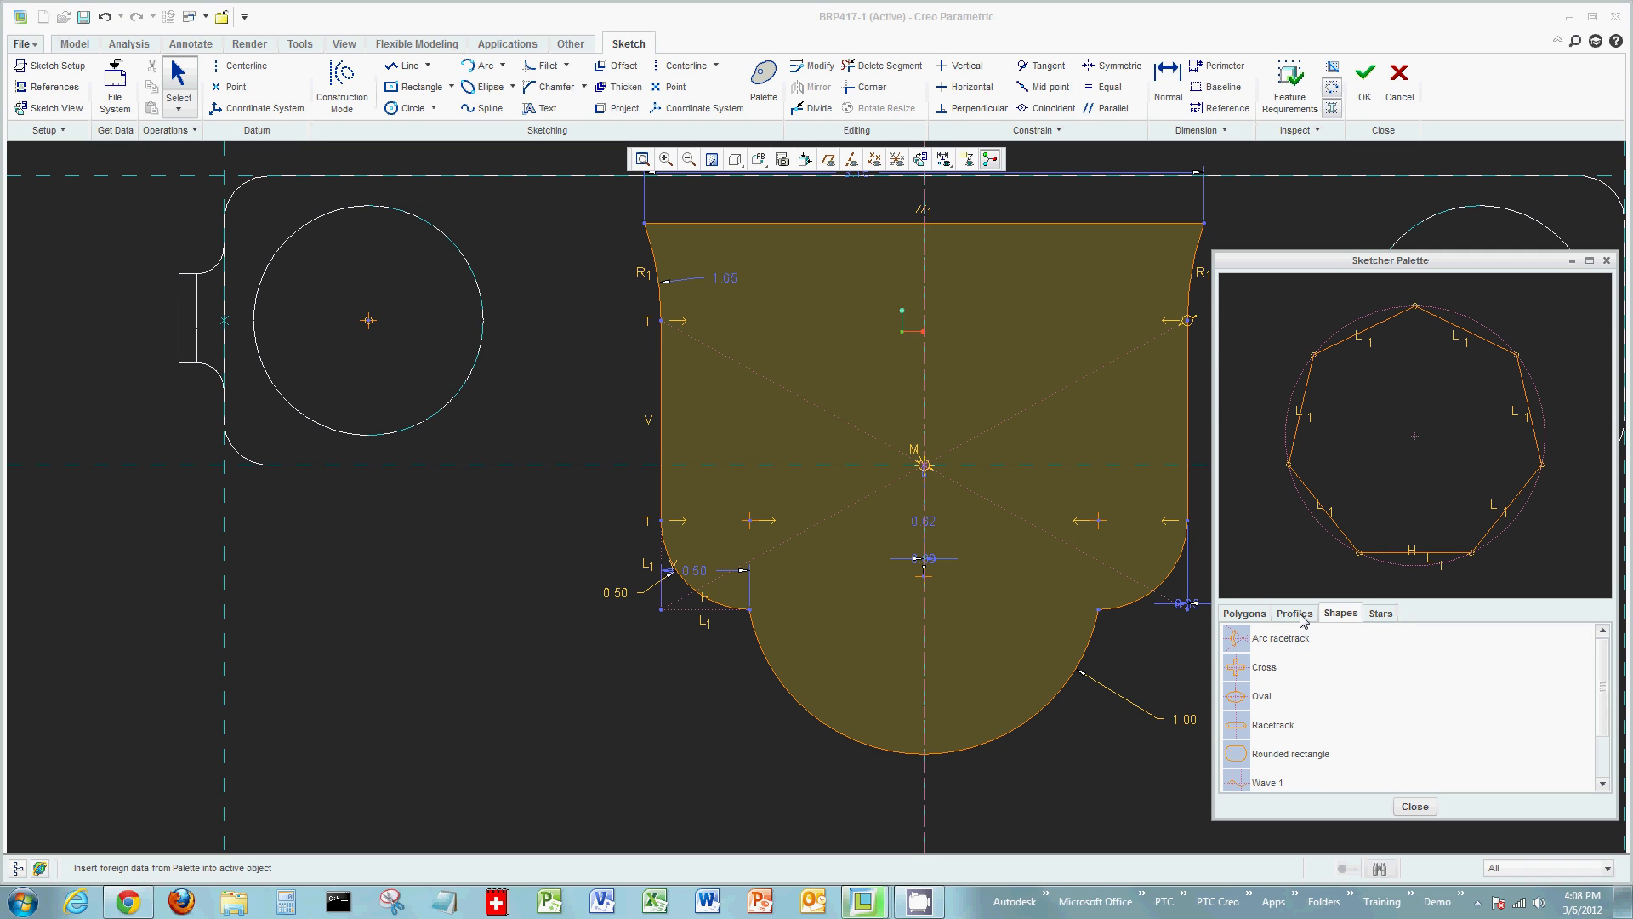
pyautogui.click(1299, 614)
pyautogui.click(1256, 699)
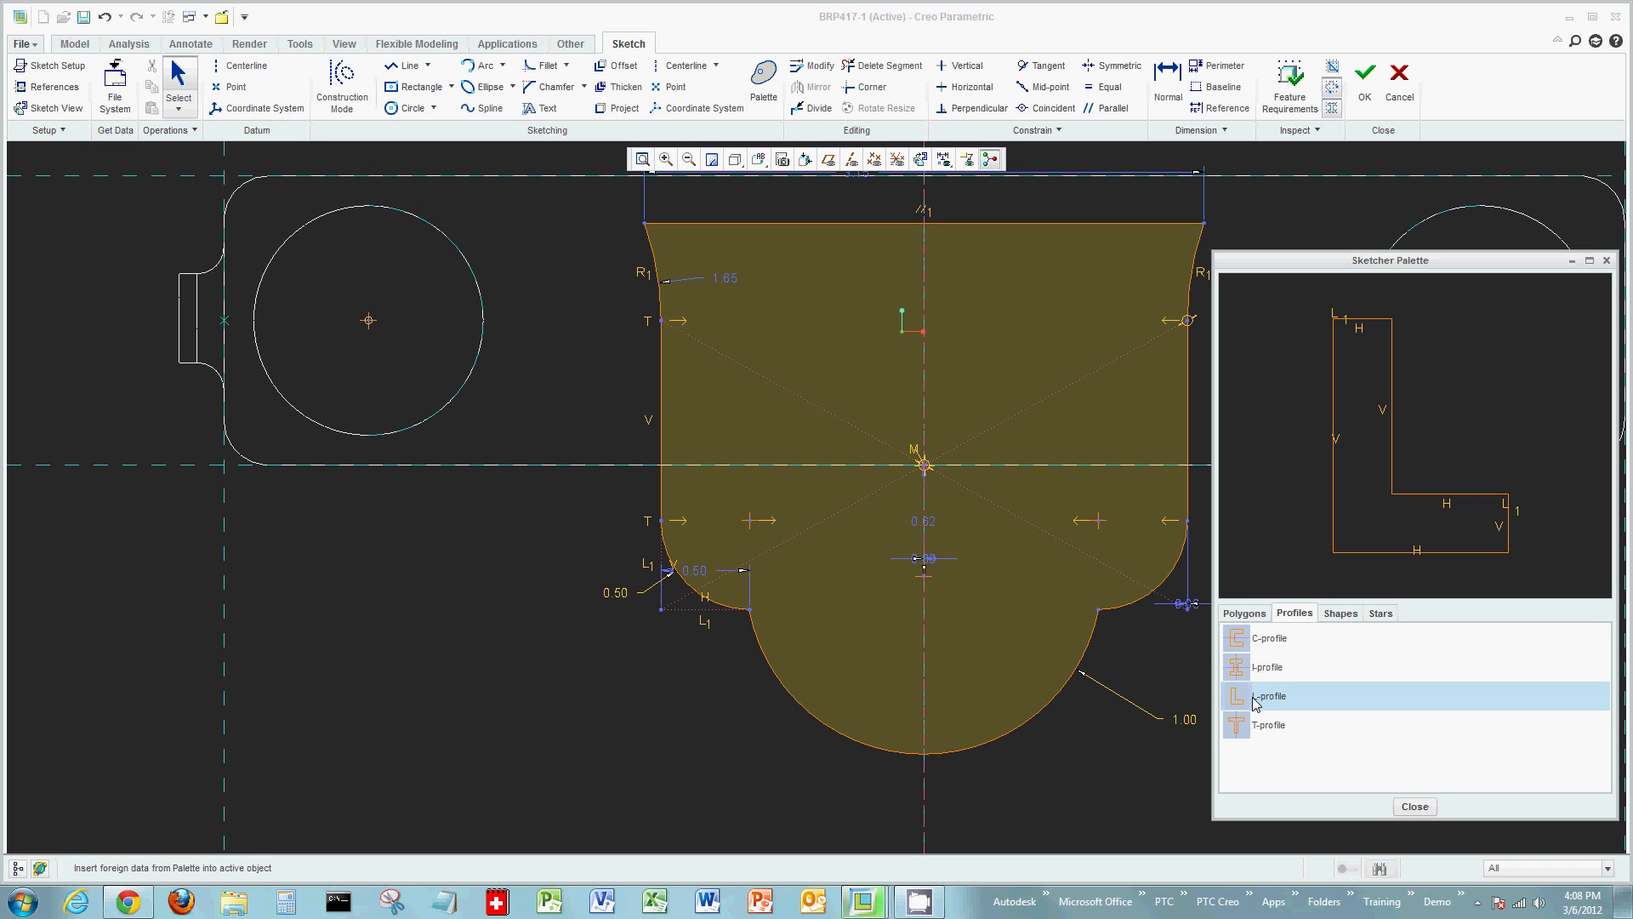
pyautogui.click(1415, 807)
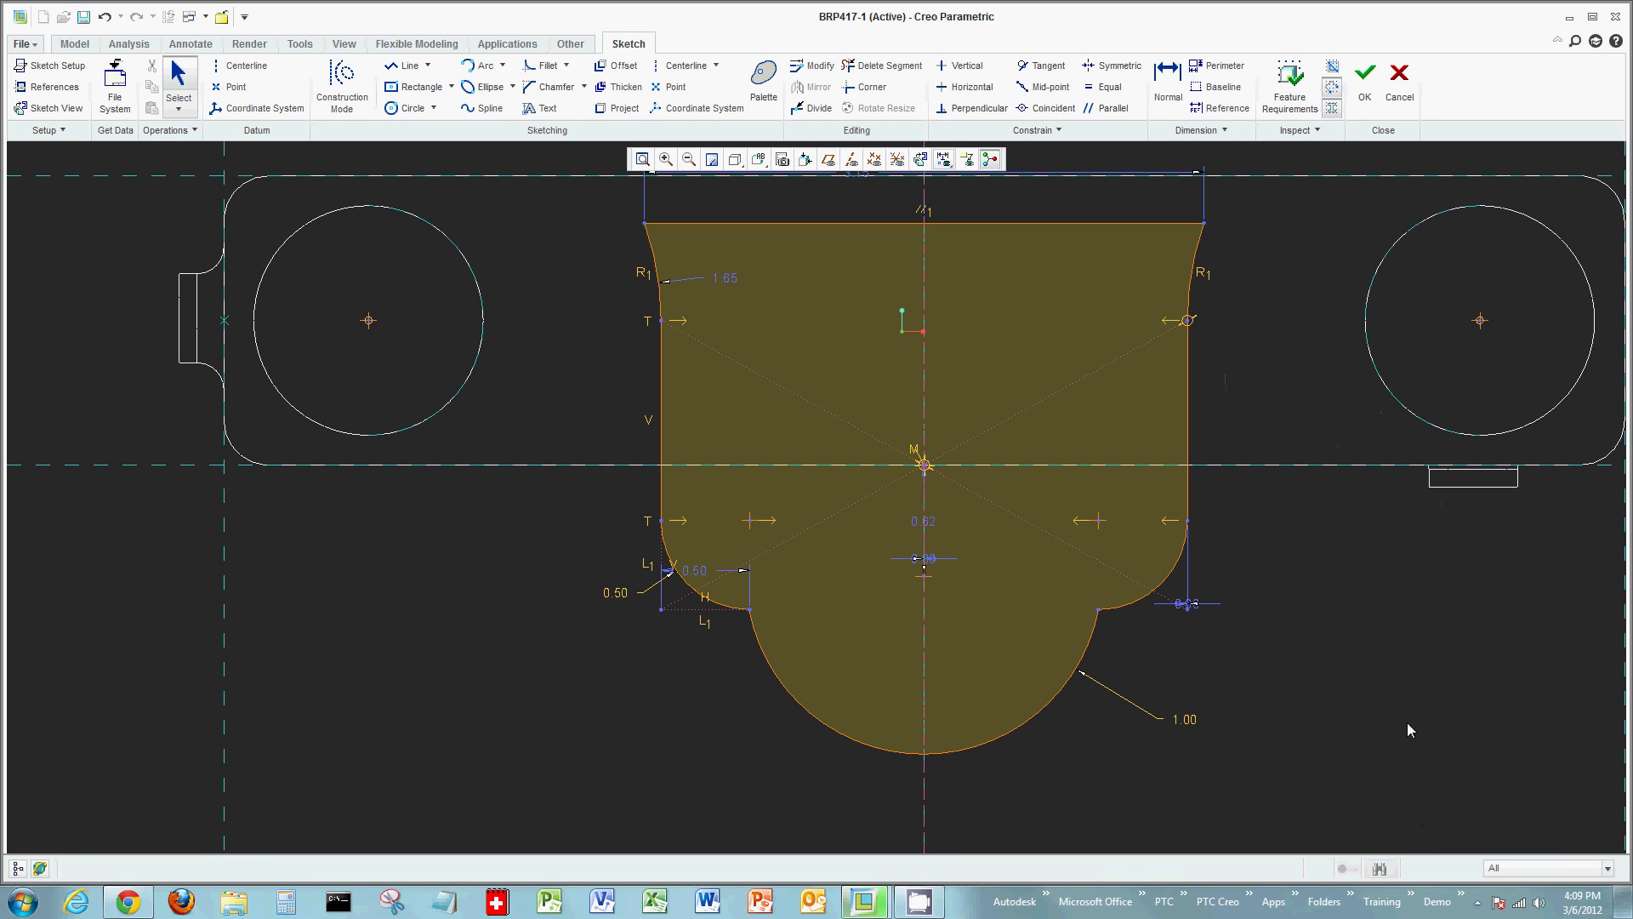